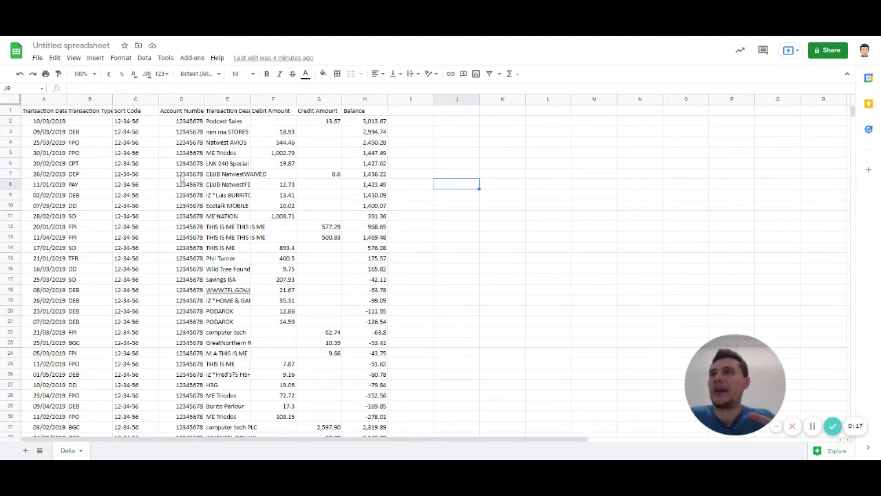
# - Look through the bank transaction rows on the Data sheet, including the Transaction Date column
pyautogui.scroll(-5, 181, 178)
pyautogui.scroll(5, 186, 189)
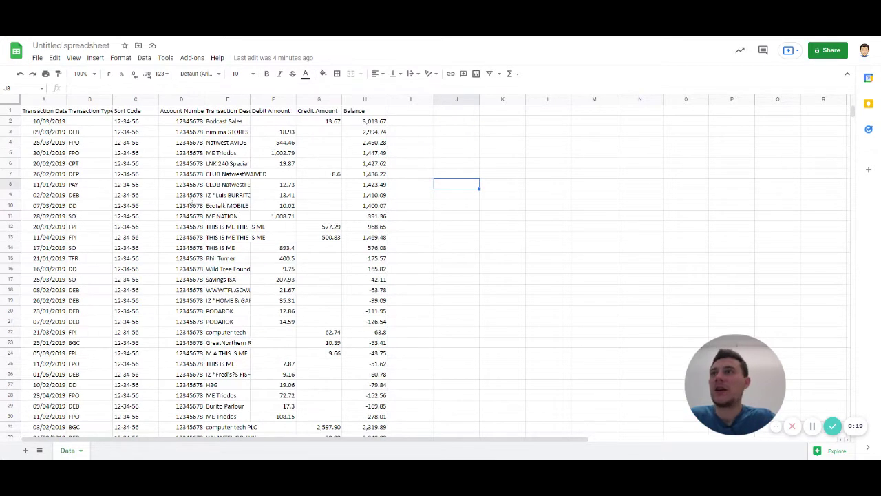
pyautogui.scroll(-10, 234, 181)
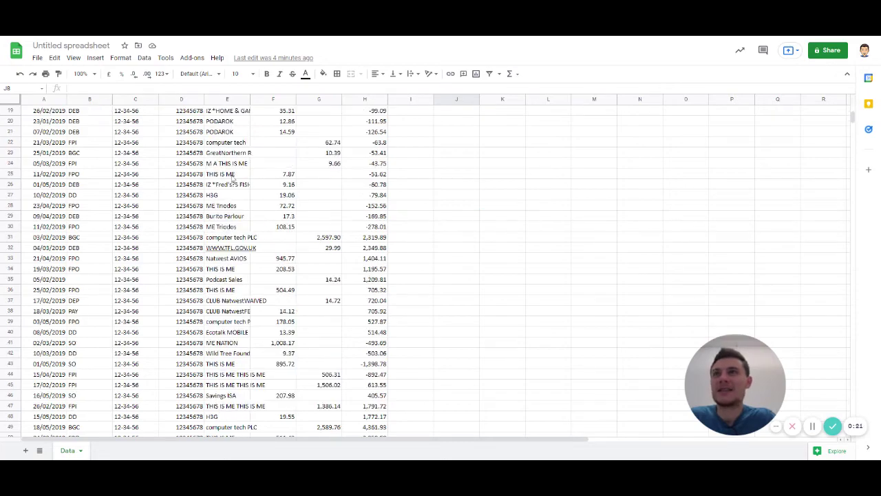
pyautogui.scroll(-5, 233, 180)
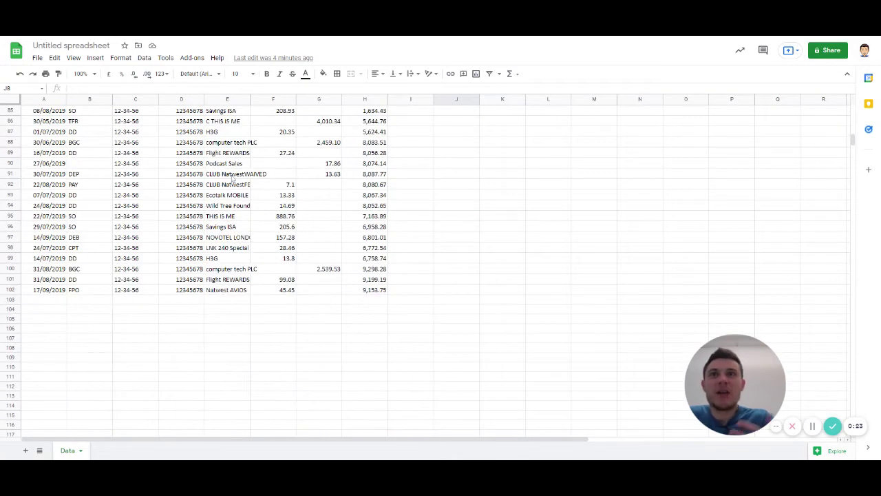
pyautogui.scroll(12, 233, 179)
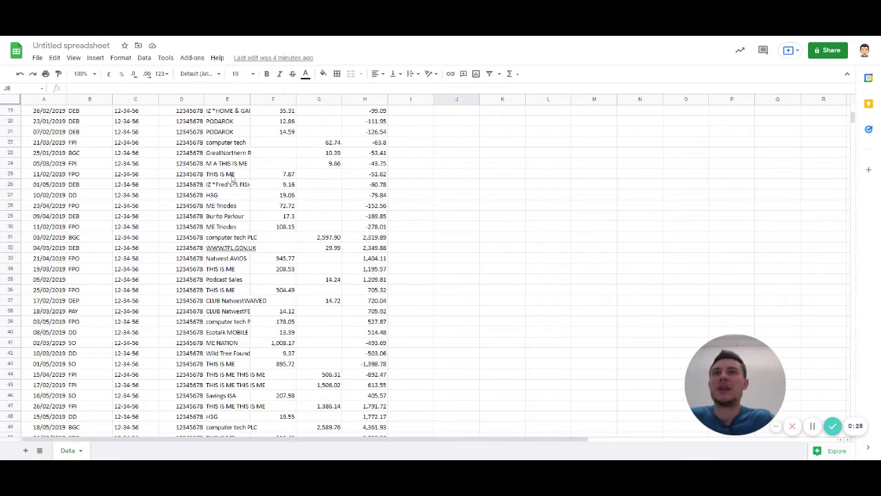
pyautogui.scroll(4, 233, 179)
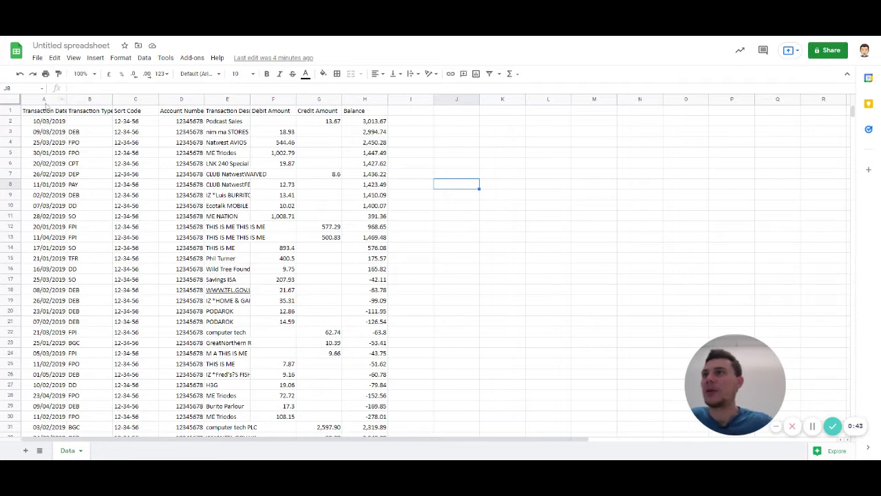
pyautogui.moveTo(48, 110); pyautogui.dragTo(37, 389)
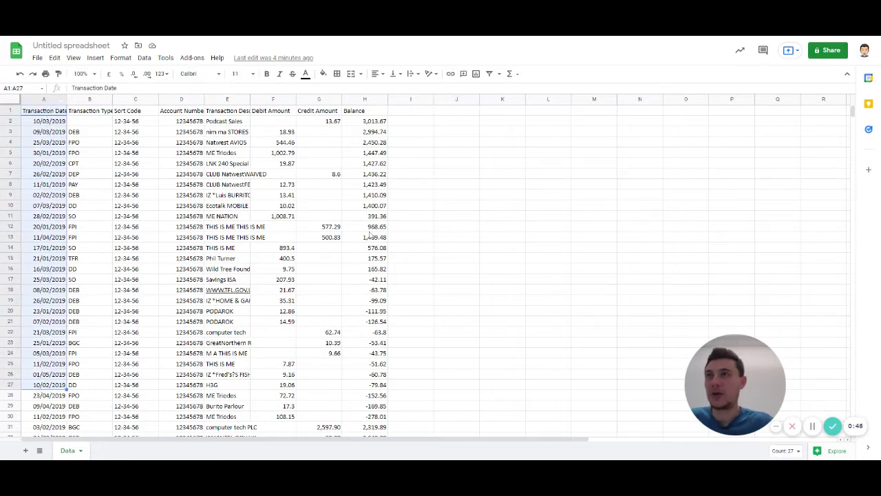
# - Enter the header "Monthly" in cell J1 of the Data sheet
pyautogui.click(440, 210)
pyautogui.hotkey('ctrl', 'Up')
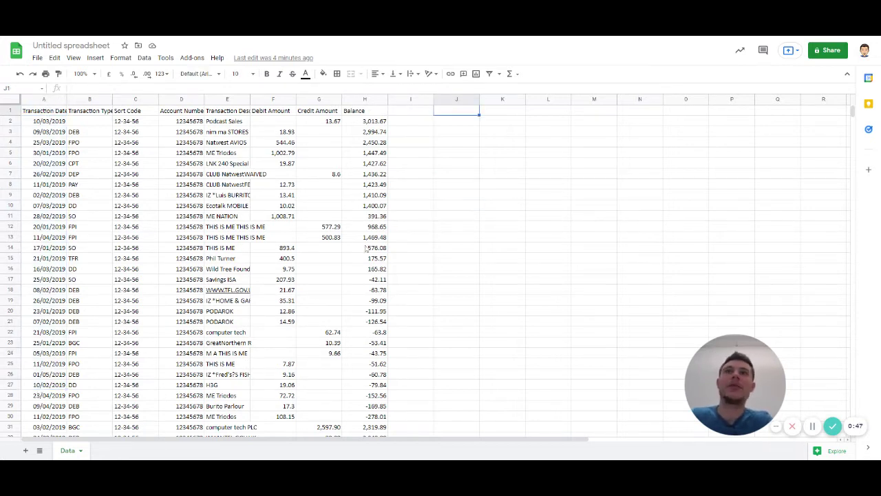
pyautogui.write('Monthly')
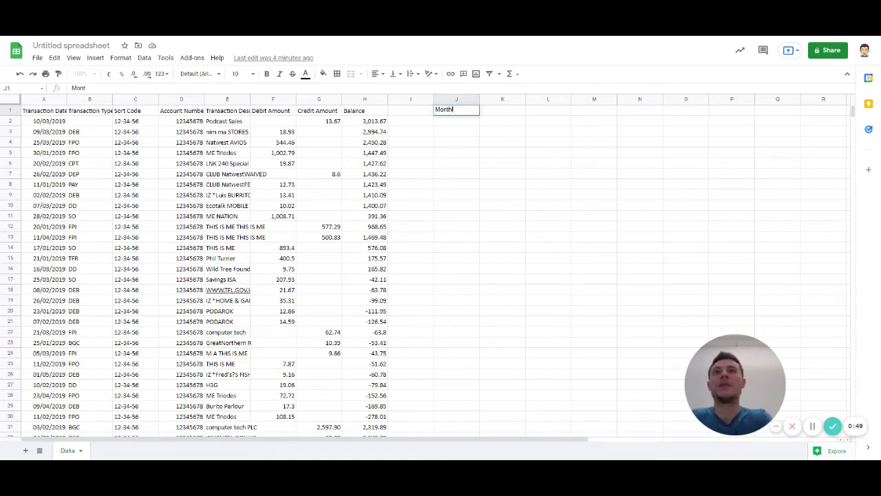
pyautogui.press('Return')
# - Enter =EOMONTH($A2,-1)+1 in J2 to return the first day of the transaction's month
pyautogui.hotkey('ctrl', 'Left')
pyautogui.hotkey('ctrl', 'Left')
pyautogui.hotkey('ctrl', 'Left')
pyautogui.hotkey('ctrl', 'Left')
pyautogui.hotkey('ctrl', 'Left')
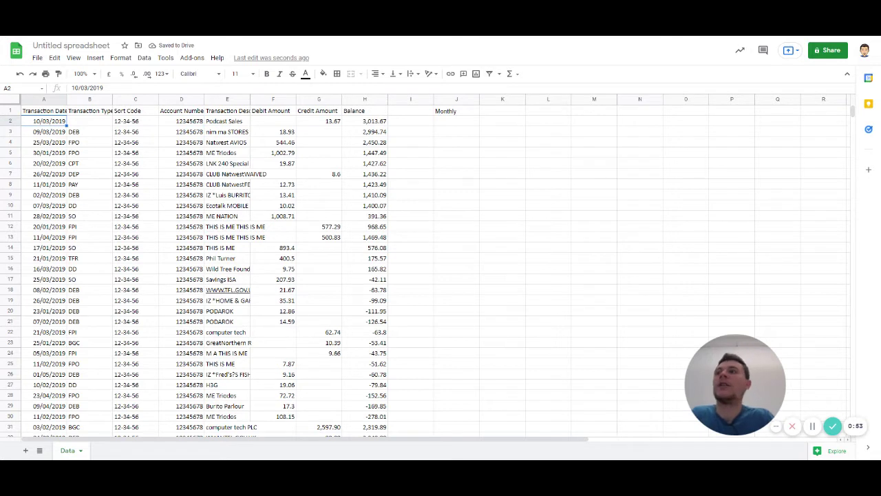
pyautogui.press('Right')
pyautogui.press('Right')
pyautogui.press('Right')
pyautogui.press('Right')
pyautogui.press('Right')
pyautogui.press('Right')
pyautogui.press('Right')
pyautogui.press('Right')
pyautogui.press('Right')
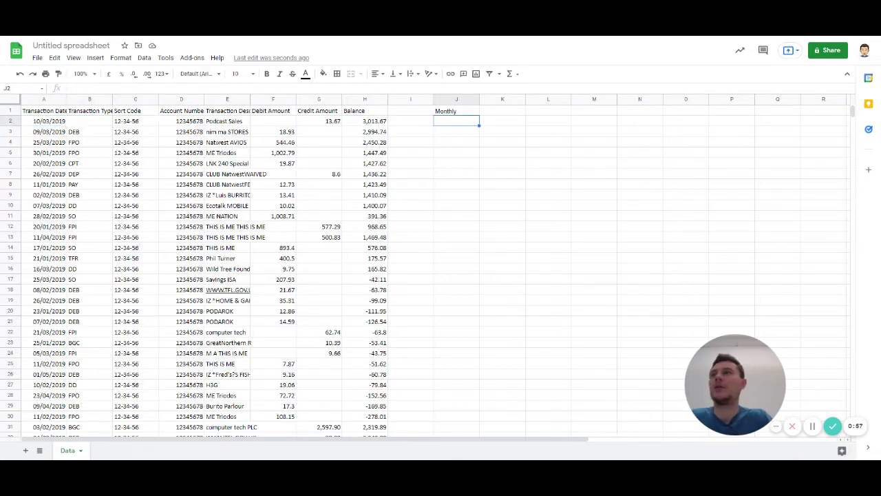
pyautogui.write('=')
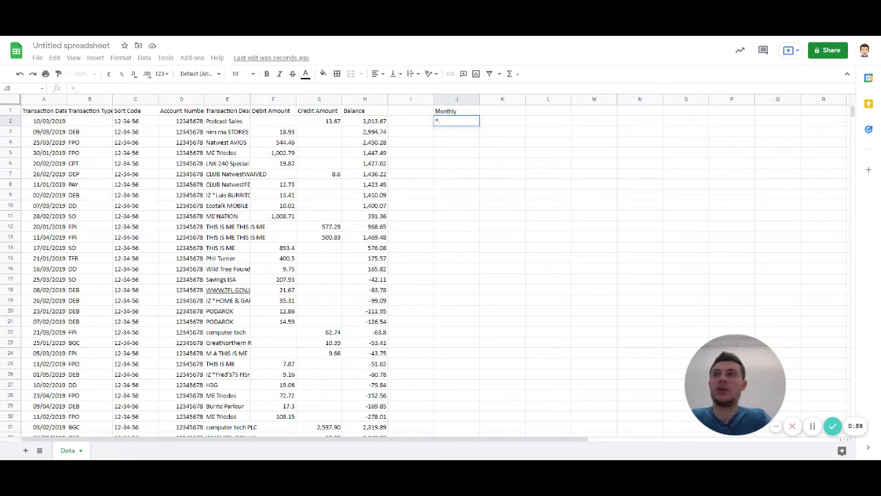
pyautogui.write('EOMONTH(')
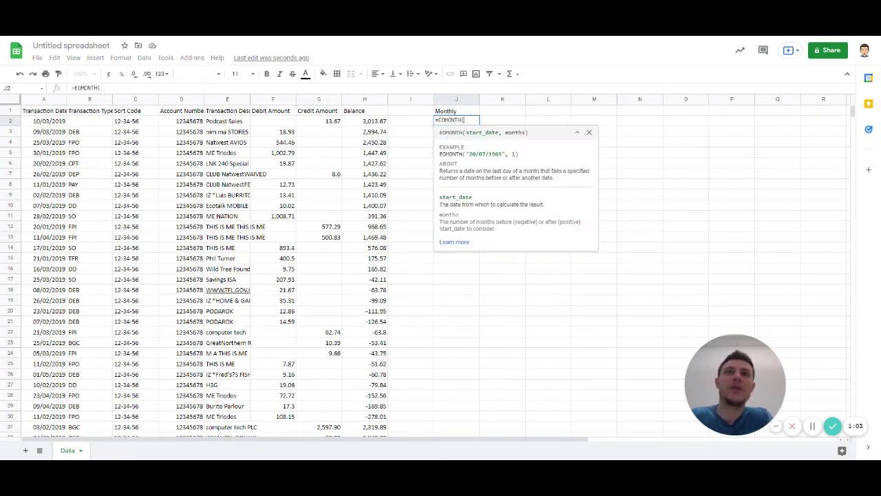
pyautogui.click(54, 124)
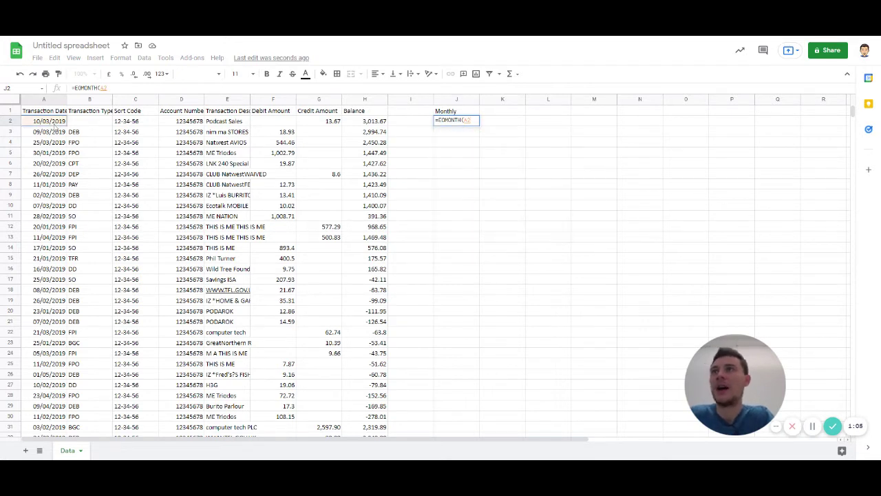
pyautogui.press('F4')
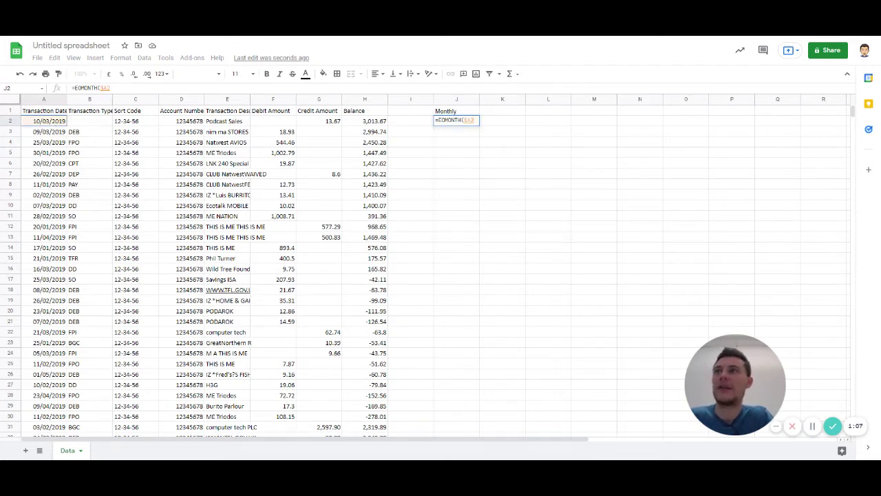
pyautogui.write(',')
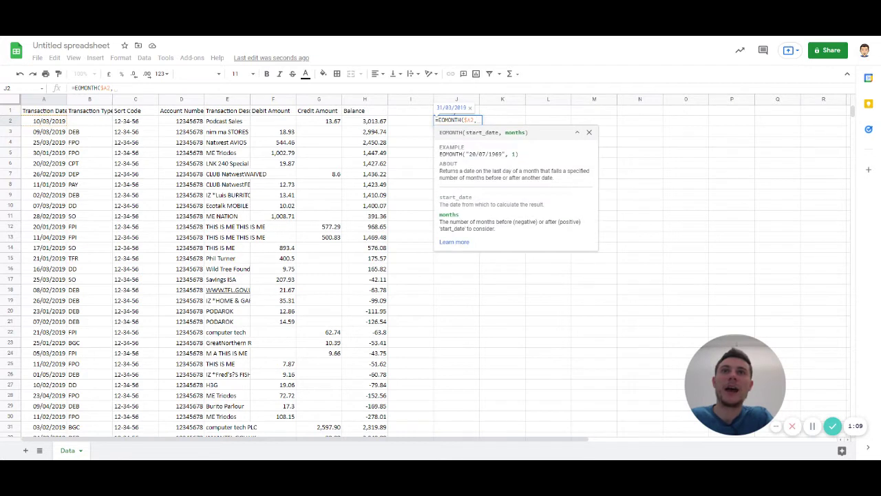
pyautogui.write('-1)+1')
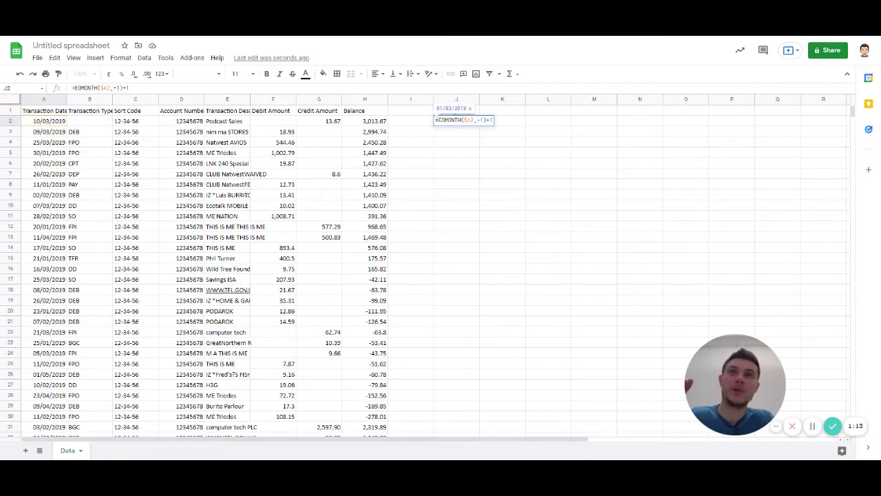
pyautogui.press('Return')
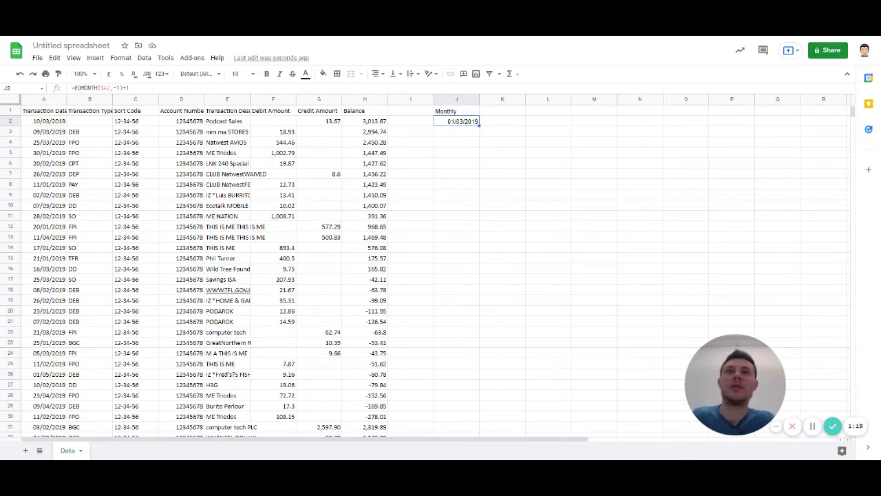
# - Copy the J2 month formula down the Monthly column to the last transaction row
pyautogui.hotkey('ctrl', 'c')
pyautogui.press('Left')
pyautogui.press('Left')
pyautogui.hotkey('ctrl', 'Down')
pyautogui.press('Right')
pyautogui.press('Right')
pyautogui.hotkey('ctrl', 'shift', 'Up')
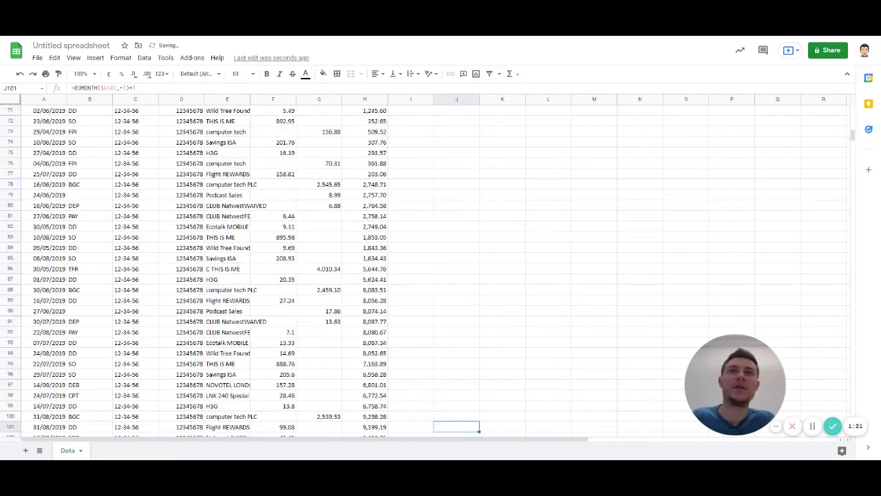
pyautogui.hotkey('ctrl', 'v')
pyautogui.hotkey('ctrl', 'Up')
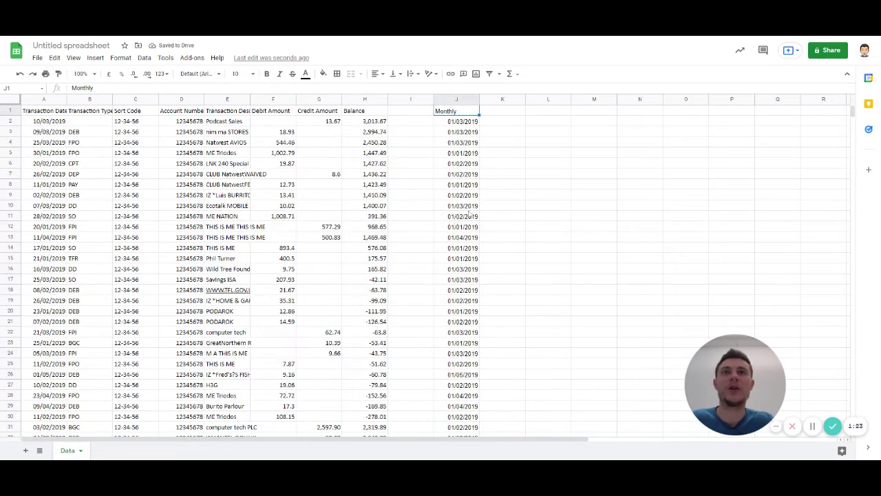
# - Freeze the header row and centre-align the Monthly column
pyautogui.click(460, 186)
pyautogui.moveTo(12, 104); pyautogui.dragTo(11, 117)
pyautogui.click(480, 144)
pyautogui.hotkey('ctrl', 'Up')
pyautogui.hotkey('ctrl', 'shift', 'Down')
pyautogui.click(376, 75)
pyautogui.click(387, 88)
pyautogui.click(532, 164)
pyautogui.hotkey('ctrl', 'Home')
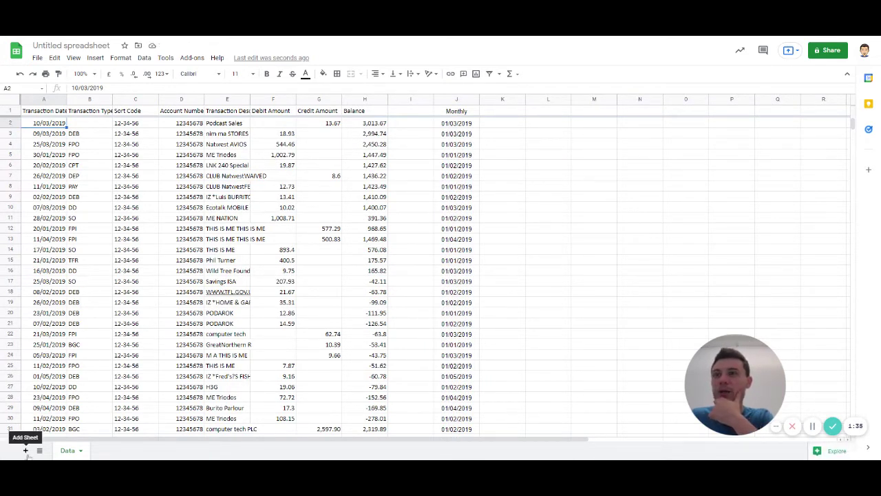
# - Insert a new column before the Monthly column and give it the header "Movement" in J1
pyautogui.click(452, 98)
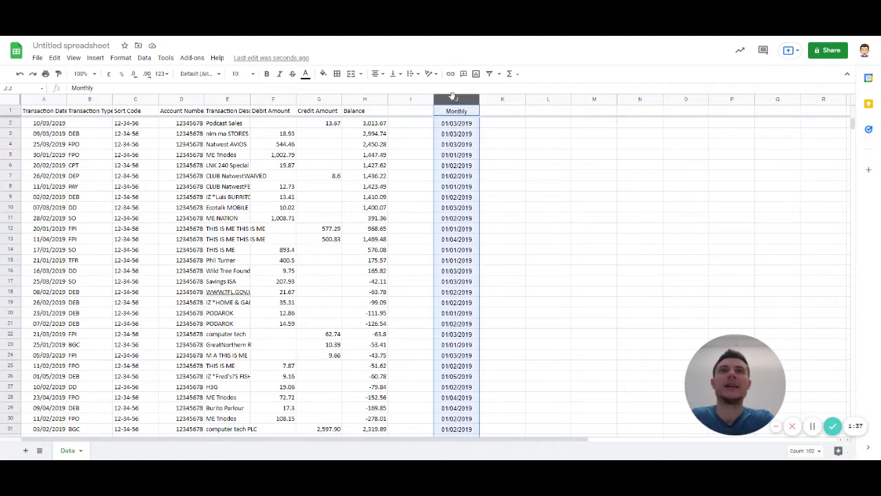
pyautogui.hotkey('ctrl', 'alt', '=')
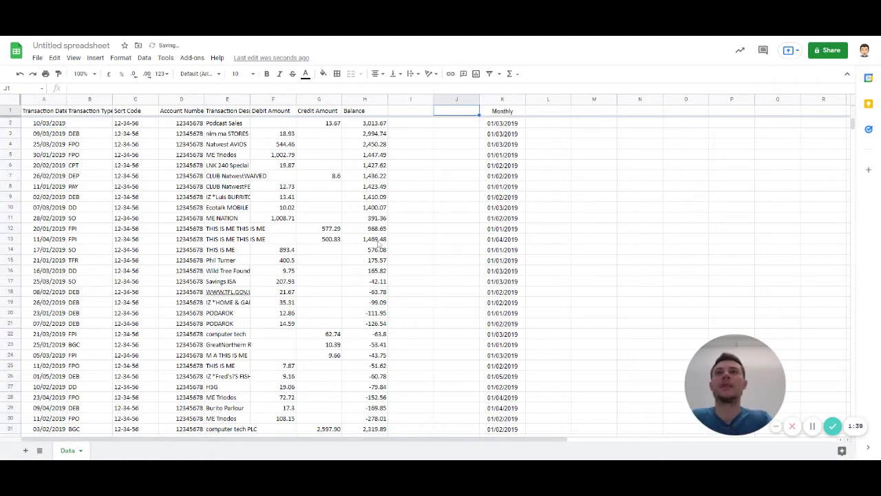
pyautogui.write('mo')
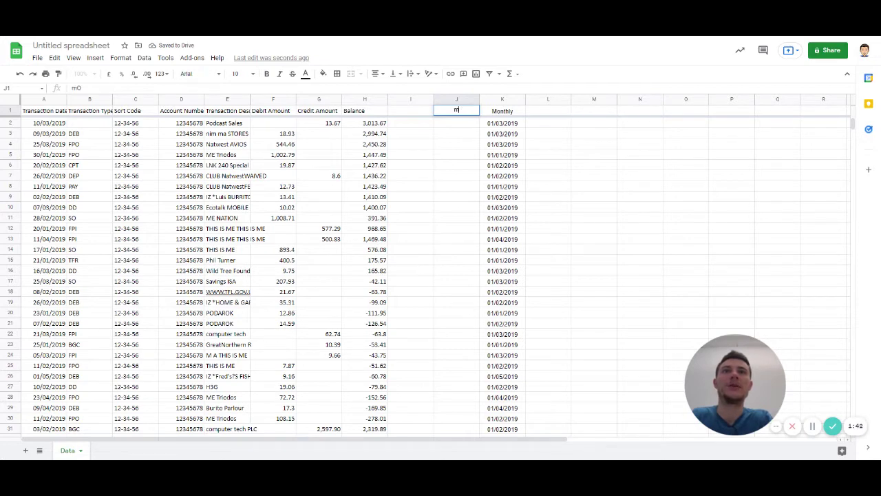
pyautogui.press('BackSpace')
pyautogui.write('Mo')
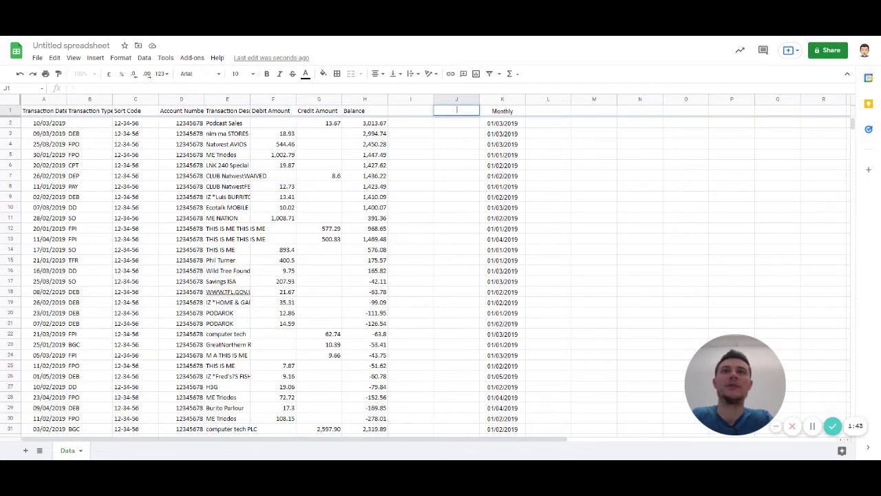
pyautogui.write('vement')
pyautogui.press('Return')
pyautogui.write('=')
pyautogui.press('Escape')
pyautogui.press('Left')
pyautogui.press('Left')
pyautogui.press('Left')
pyautogui.press('Left')
pyautogui.press('Left')
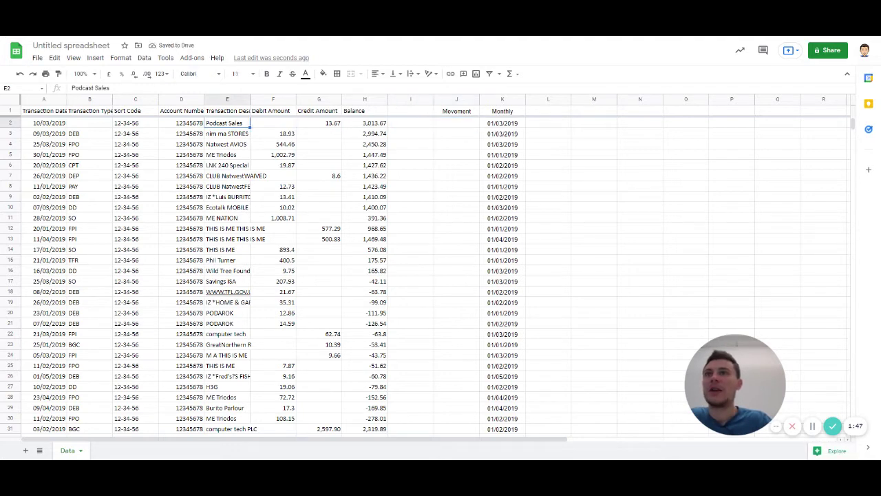
pyautogui.press('Right')
pyautogui.press('Right')
pyautogui.press('Right')
pyautogui.press('Right')
pyautogui.press('Right')
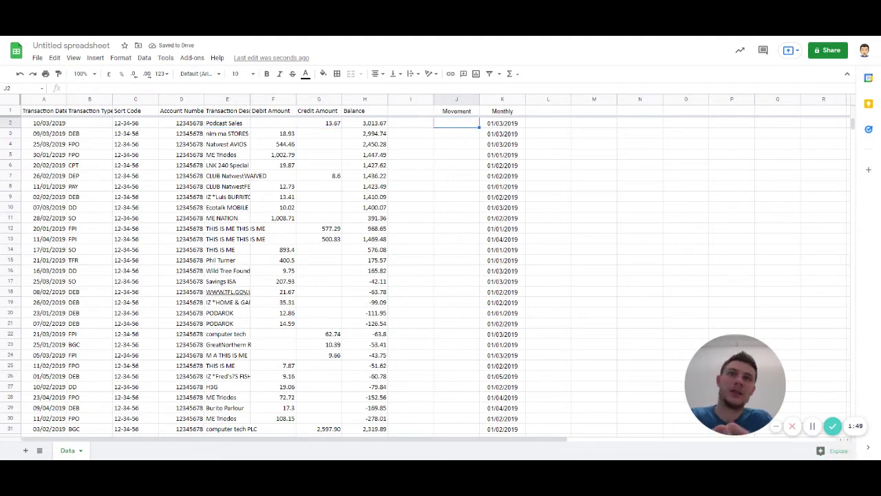
# - Enter =G2-F2 in J2 to calculate the movement as credit amount minus debit amount
pyautogui.write('=')
pyautogui.press('Left')
pyautogui.press('Left')
pyautogui.press('Left')
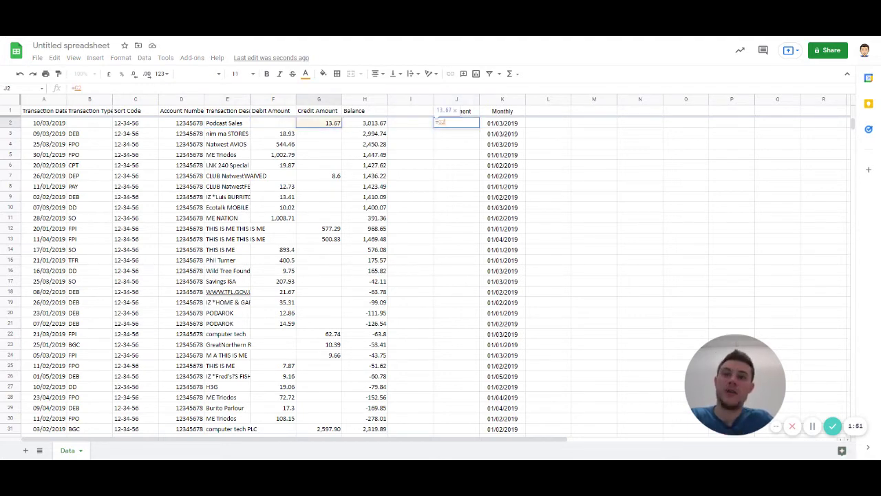
pyautogui.write('-')
pyautogui.press('Left')
pyautogui.press('Left')
pyautogui.press('Left')
pyautogui.press('Left')
pyautogui.press('Return')
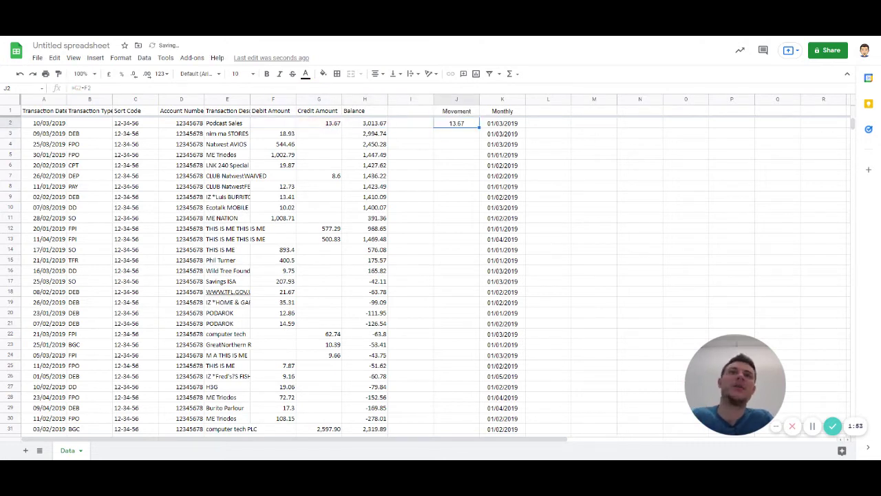
# - Copy the J2 movement formula down the Movement column to row 102
pyautogui.hotkey('ctrl', 'c')
pyautogui.press('Right')
pyautogui.hotkey('ctrl', 'Down')
pyautogui.press('Left')
pyautogui.hotkey('ctrl', 'shift', 'Up')
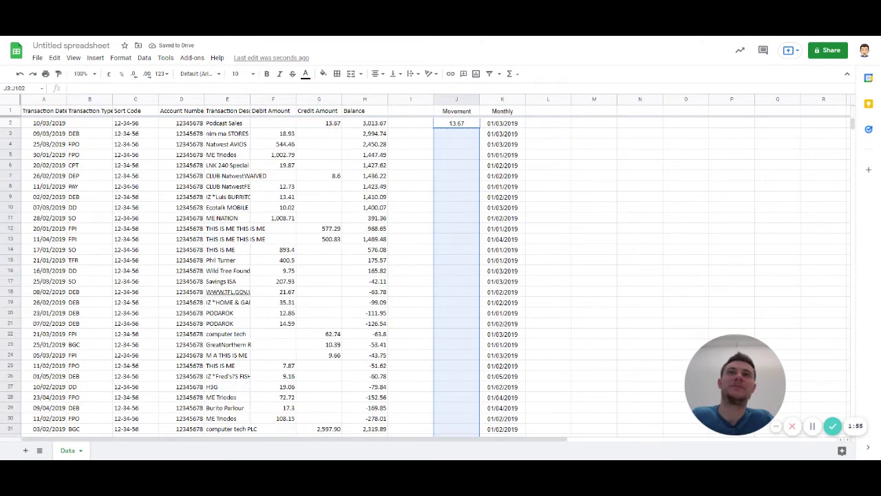
pyautogui.hotkey('ctrl', 'v')
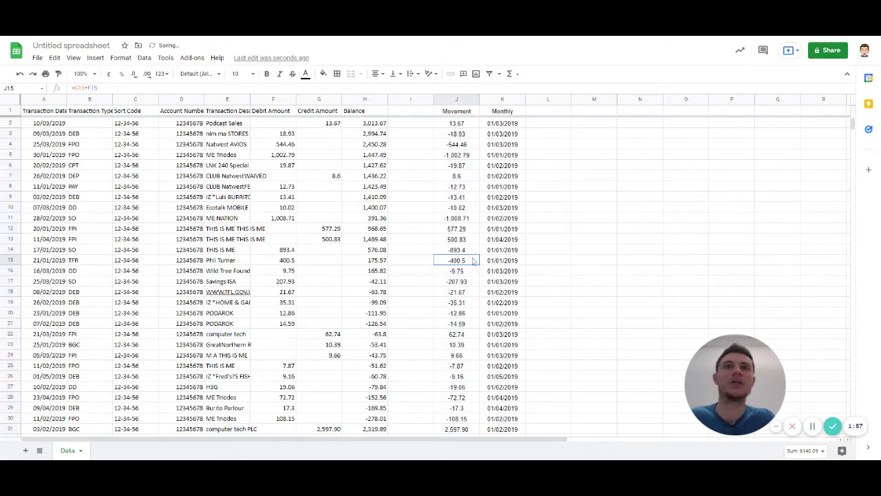
pyautogui.hotkey('ctrl', 'Up')
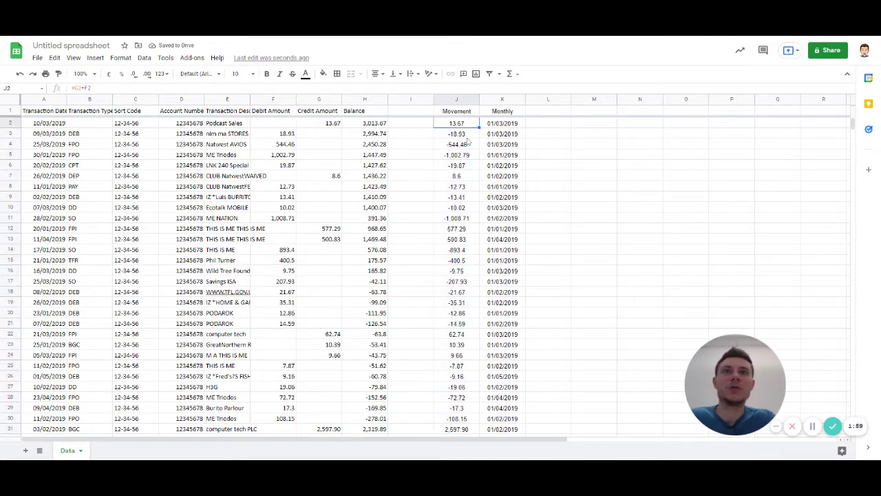
pyautogui.click(505, 145)
pyautogui.click(458, 146)
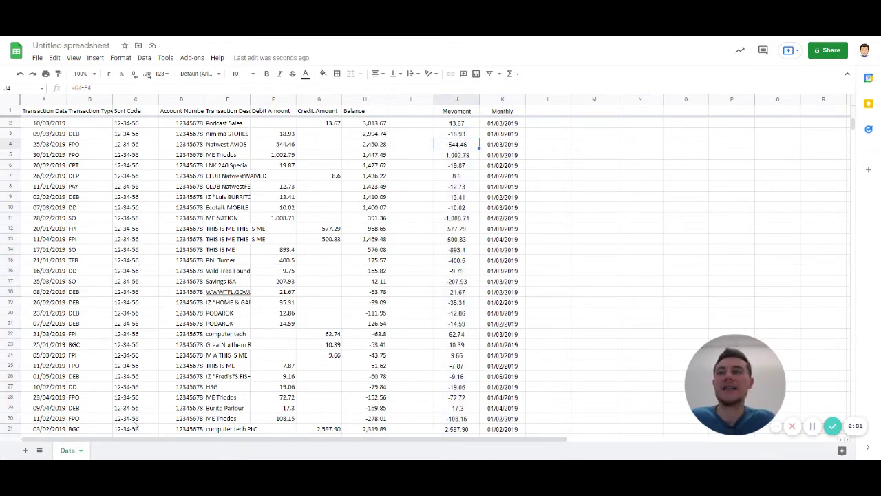
# - Add a new blank sheet to the spreadsheet for the summary
pyautogui.click(26, 451)
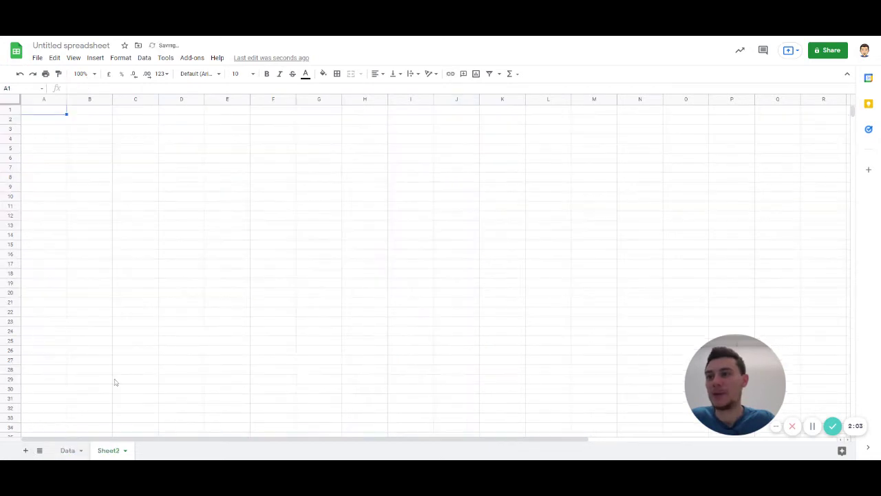
pyautogui.click(120, 140)
pyautogui.click(123, 123)
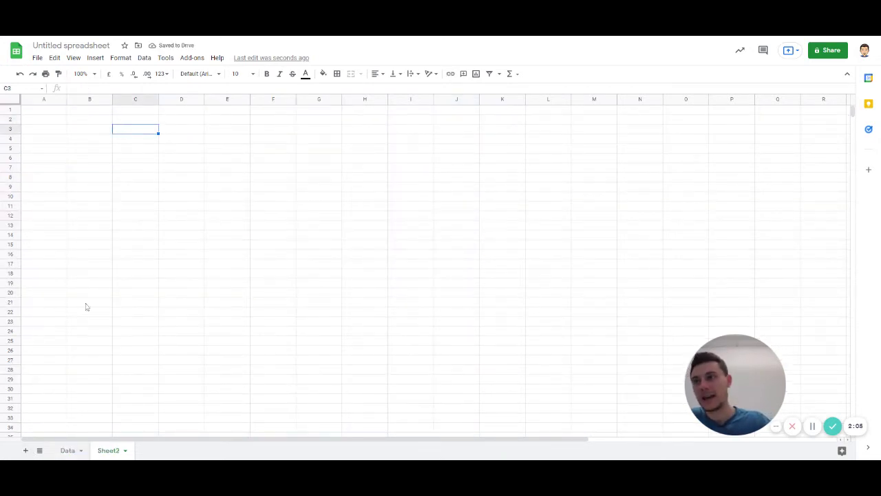
pyautogui.click(62, 450)
pyautogui.click(114, 452)
# - In C3 of Sheet2, enter a MIN formula over the Data sheet's Monthly column, =MIN(Data!K:K)
pyautogui.click(141, 129)
pyautogui.write('=min')
pyautogui.press('Tab')
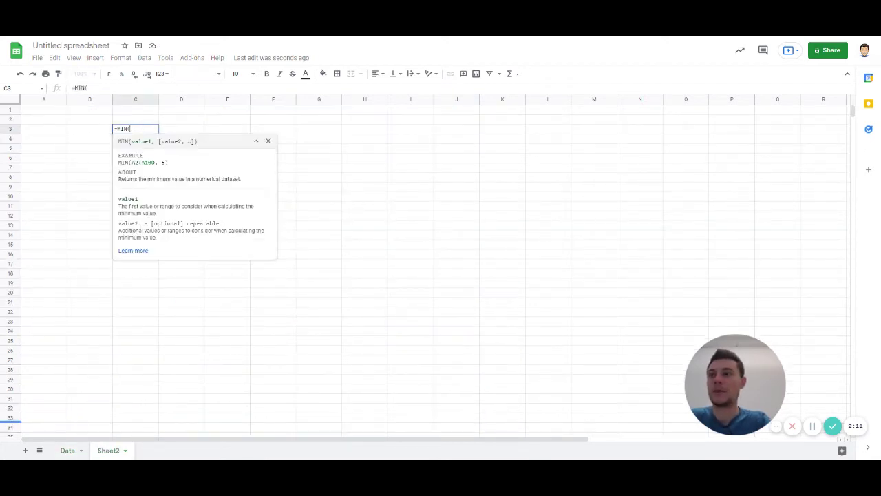
pyautogui.click(66, 451)
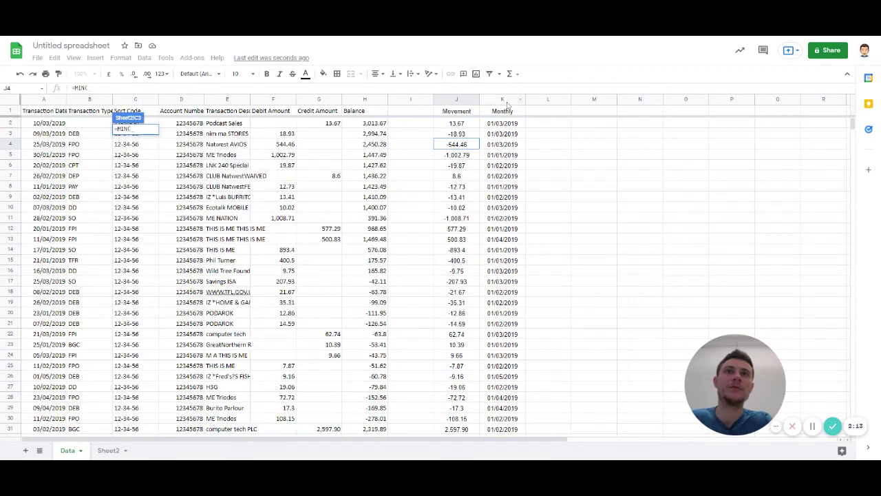
pyautogui.click(503, 99)
pyautogui.press('Return')
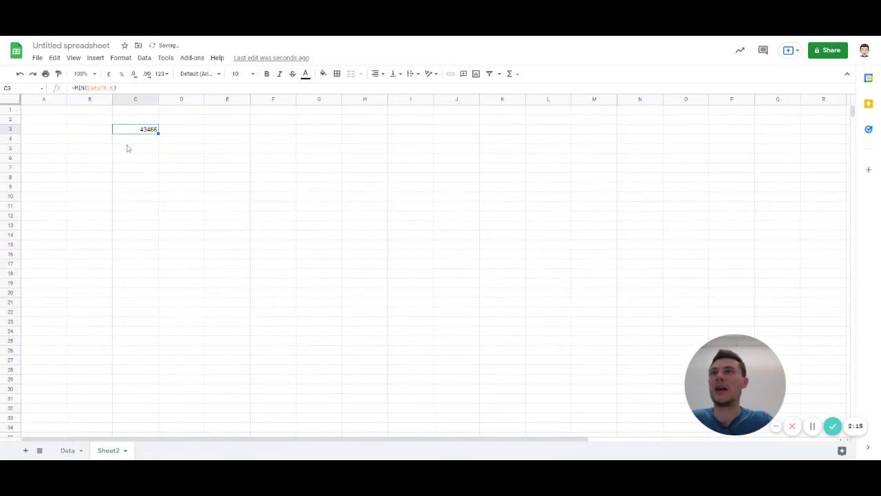
# - Format the first month value in C3 with the Date number format
pyautogui.click(130, 141)
pyautogui.click(137, 129)
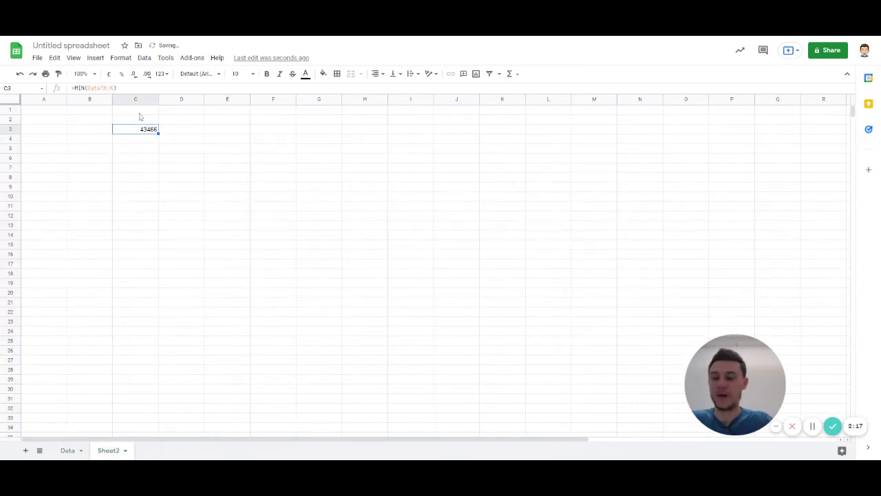
pyautogui.click(144, 58)
pyautogui.click(120, 58)
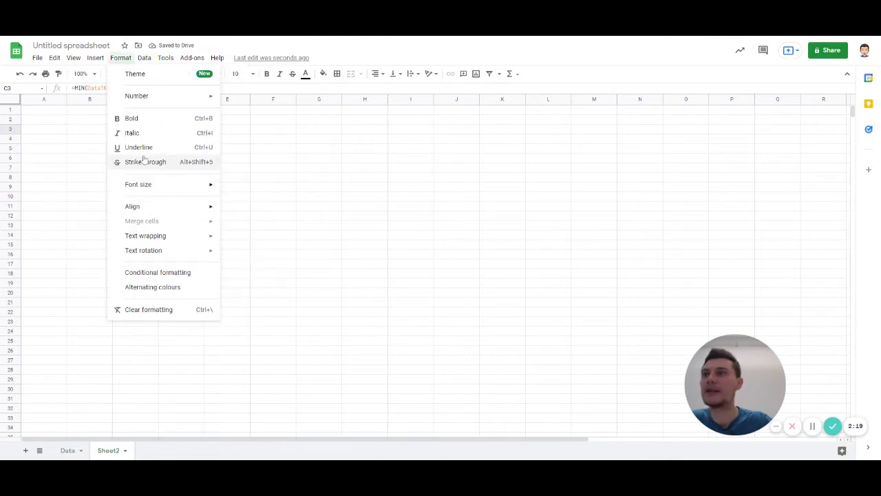
pyautogui.moveTo(136, 97)
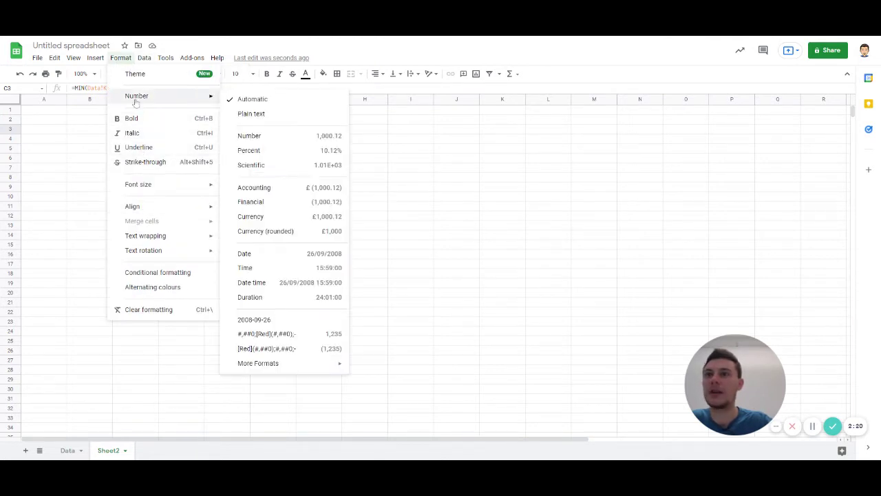
pyautogui.click(259, 254)
pyautogui.click(124, 149)
# - Enter =EOMONTH(C3,0)+1 in D3 to calculate the first day of the following month
pyautogui.click(174, 130)
pyautogui.write('=EOMONTH(')
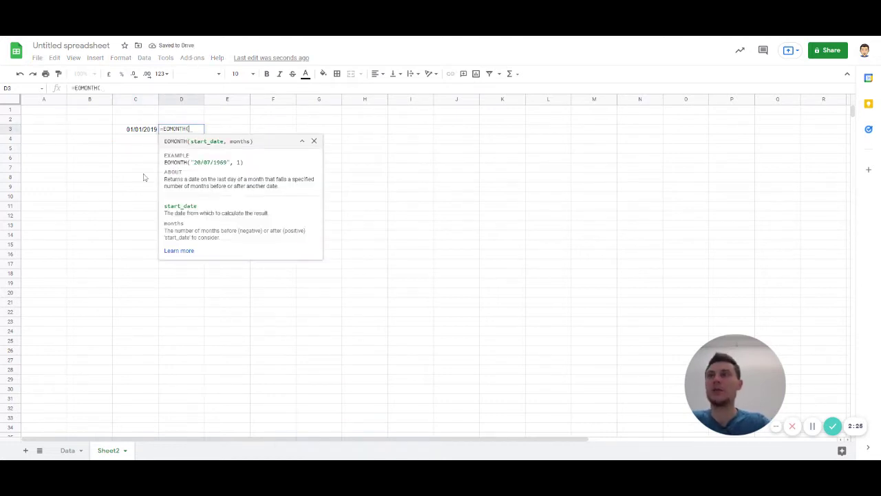
pyautogui.press('Left')
pyautogui.write(',0)')
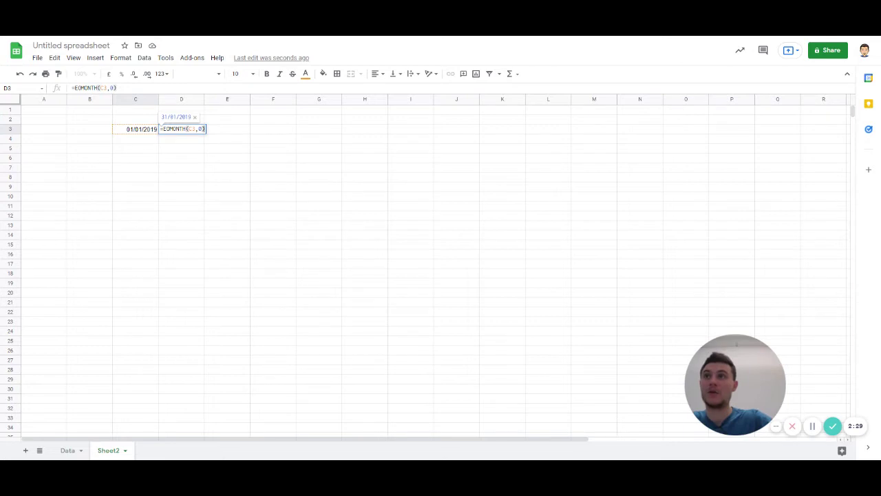
pyautogui.press('Return')
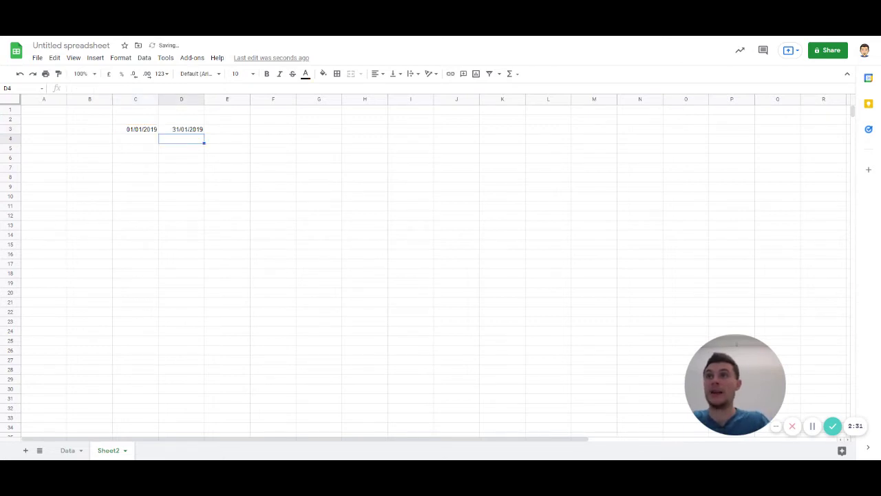
pyautogui.press('Up')
pyautogui.press('Return')
pyautogui.write('+1')
pyautogui.press('Return')
# - Copy the D3 month formula across row 3 through N3 to complete twelve month headers
pyautogui.press('Up')
pyautogui.hotkey('ctrl', 'c')
pyautogui.press('Right')
pyautogui.hotkey('ctrl', 'v')
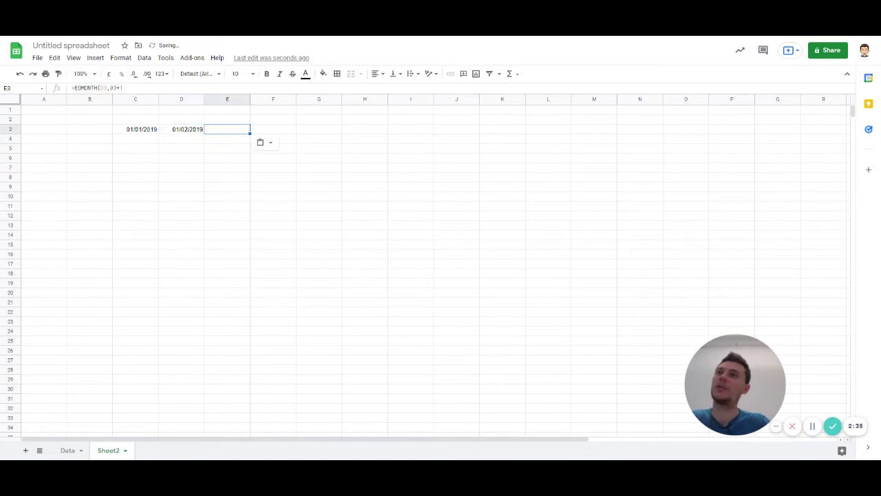
pyautogui.hotkey('ctrl', 'c')
pyautogui.hotkey('shift', 'Right')
pyautogui.hotkey('shift', 'Right')
pyautogui.hotkey('shift', 'Right')
pyautogui.hotkey('shift', 'Right')
pyautogui.hotkey('shift', 'Right')
pyautogui.hotkey('shift', 'Right')
pyautogui.hotkey('shift', 'Right')
pyautogui.hotkey('shift', 'Right')
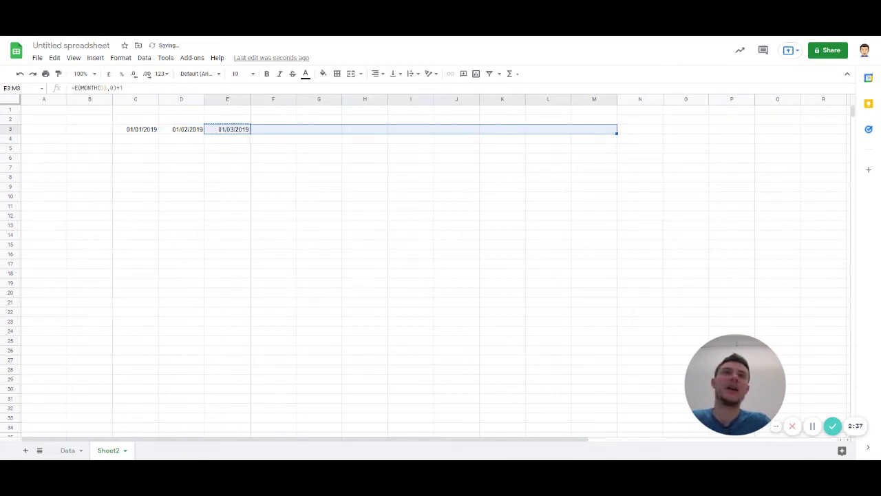
pyautogui.hotkey('shift', 'Right')
pyautogui.hotkey('ctrl', 'v')
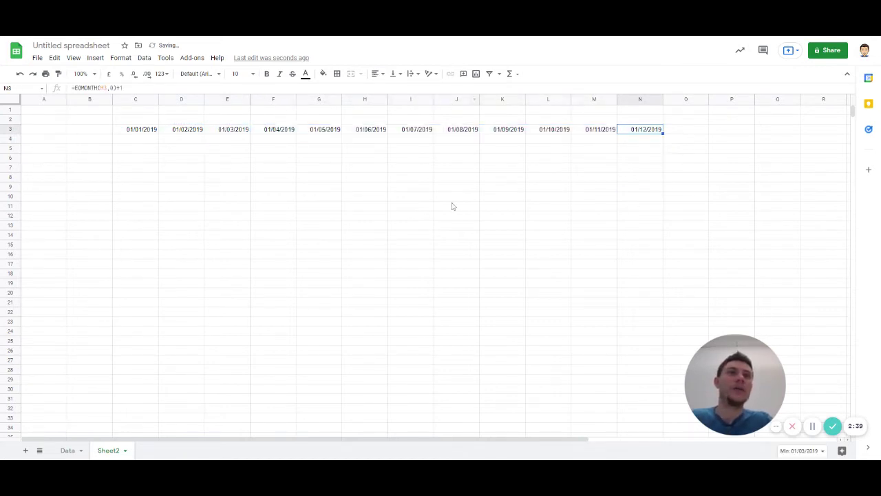
# - Label the row below the month headers "Monthly Total" in B4
pyautogui.hotkey('ctrl', 'shift', 'Left')
pyautogui.hotkey('ctrl', 'Left')
pyautogui.press('Left')
pyautogui.press('Down')
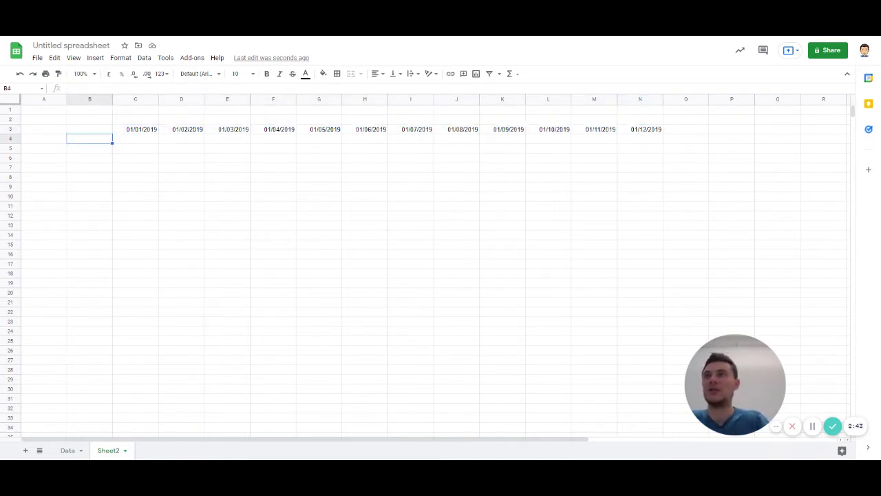
pyautogui.write('TOTAL Moveme')
pyautogui.press('BackSpace')
pyautogui.press('BackSpace')
pyautogui.press('BackSpace')
pyautogui.press('BackSpace')
pyautogui.press('BackSpace')
pyautogui.press('BackSpace')
pyautogui.press('BackSpace')
pyautogui.press('BackSpace')
pyautogui.press('BackSpace')
pyautogui.press('BackSpace')
pyautogui.write('Monthly Total')
pyautogui.press('Tab')
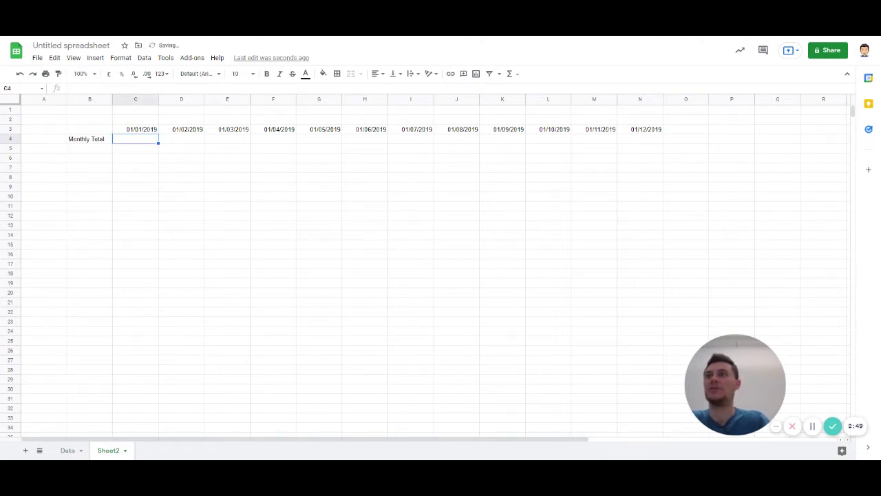
# - Begin a SUMIFS formula in C4 with Data!$J:$J as the sum range and Data!$K:$K as the criteria range
pyautogui.write('=SUMIFS(')
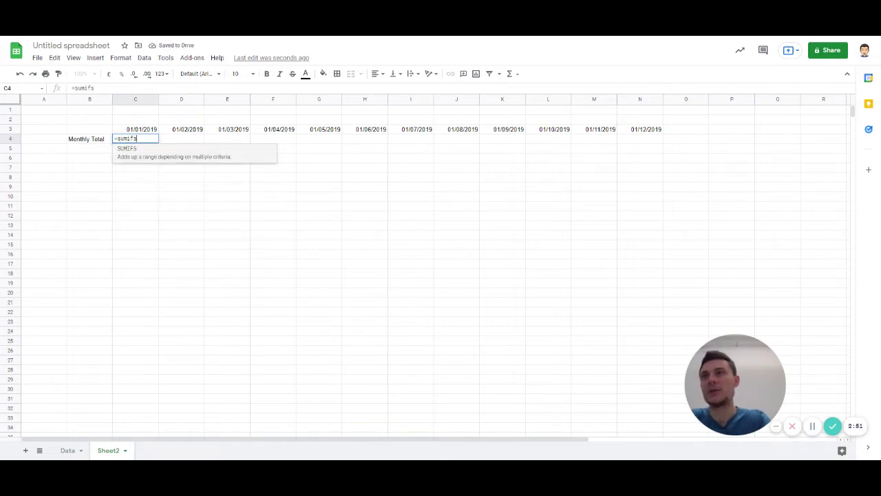
pyautogui.click(67, 450)
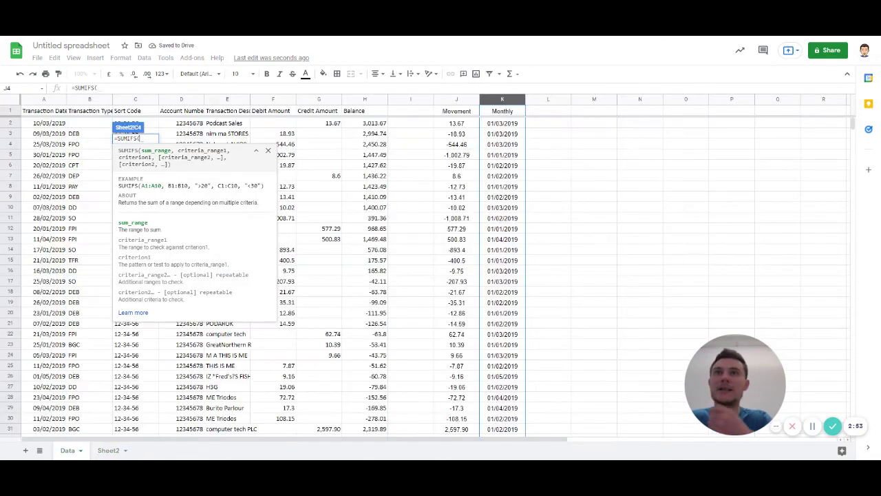
pyautogui.click(460, 102)
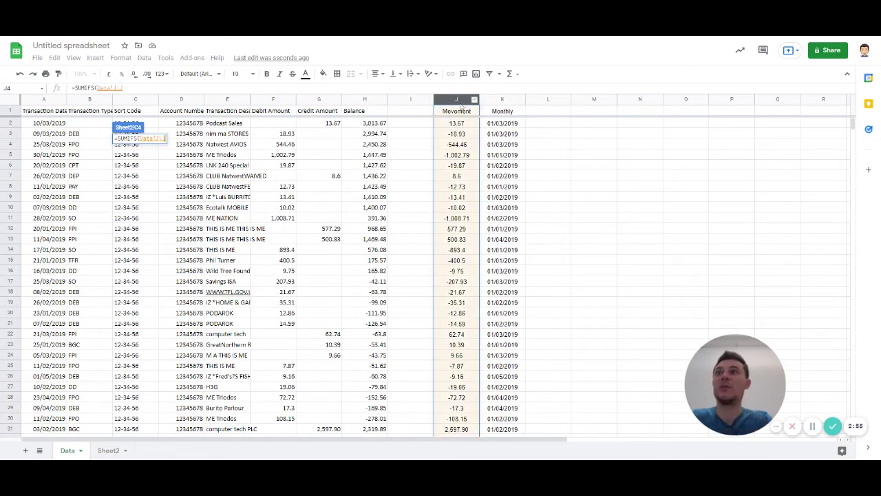
pyautogui.write(',')
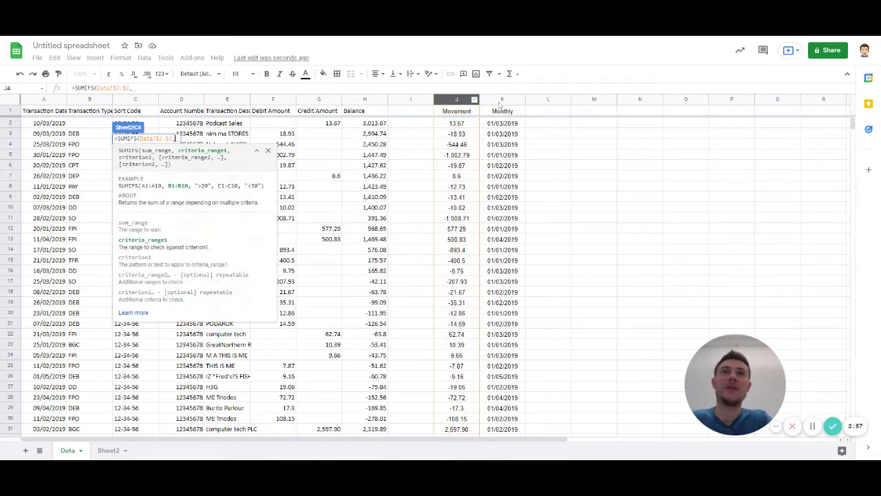
pyautogui.click(501, 101)
pyautogui.press('F4')
pyautogui.write(',')
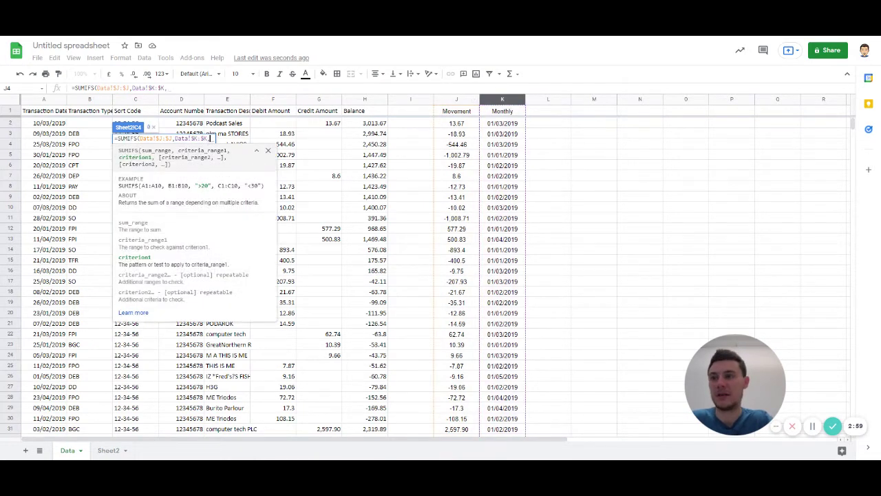
# - Complete the C4 SUMIFS formula with the month header C$3 on Sheet2 as its criterion
pyautogui.click(105, 451)
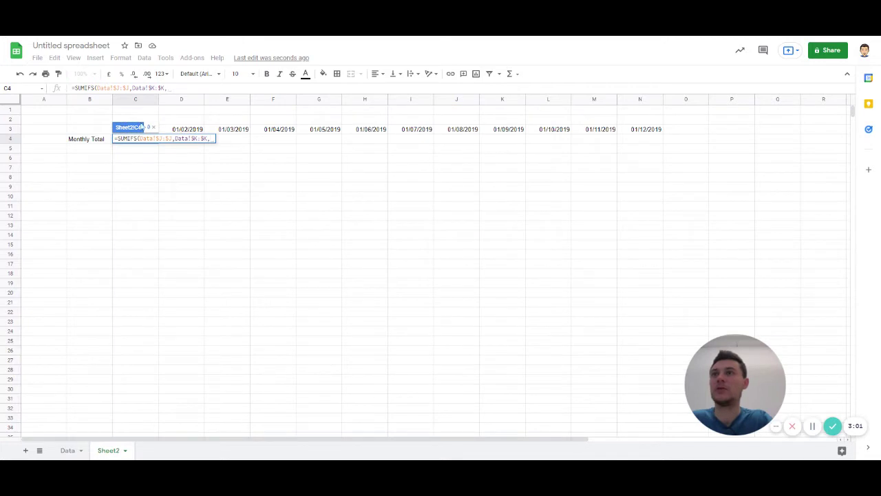
pyautogui.press('Up')
pyautogui.press('Up')
pyautogui.press('Up')
pyautogui.press('Down')
pyautogui.press('Down')
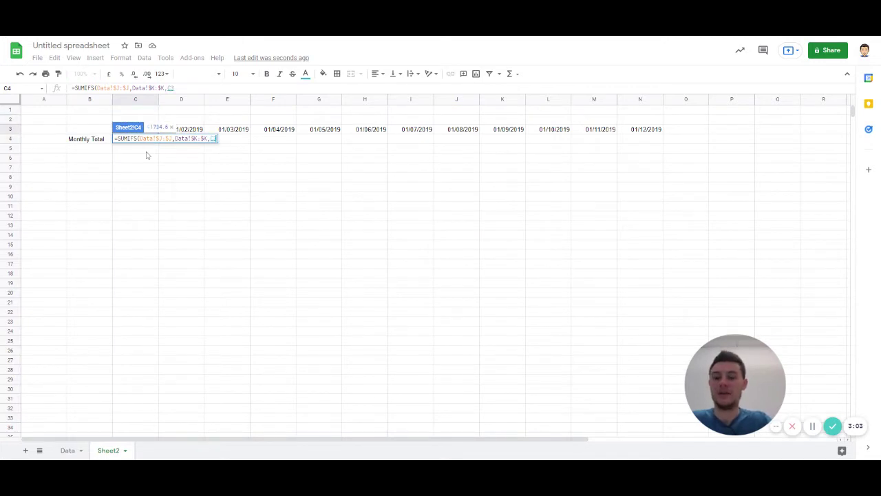
pyautogui.press('F4')
pyautogui.press('F4')
pyautogui.press('Return')
# - Copy the C4 SUMIFS formula across the Monthly Total row through N4
pyautogui.press('Up')
pyautogui.hotkey('ctrl', 'c')
pyautogui.press('Up')
pyautogui.hotkey('ctrl', 'Right')
pyautogui.press('Down')
pyautogui.hotkey('ctrl', 'shift', 'Left')
pyautogui.hotkey('ctrl', 'v')
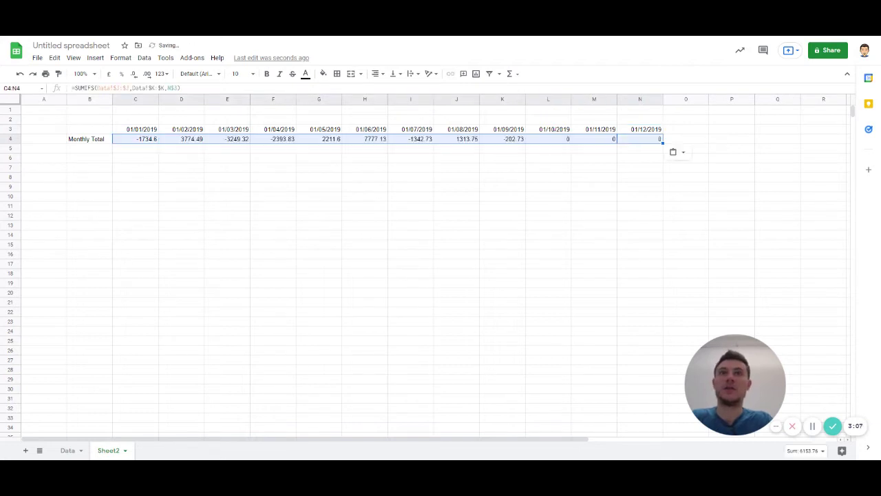
# - Review the monthly totals and their SUMIFS formulas across row 4
pyautogui.press('Left')
pyautogui.moveTo(138, 142); pyautogui.dragTo(475, 141)
pyautogui.click(272, 196)
pyautogui.click(137, 141)
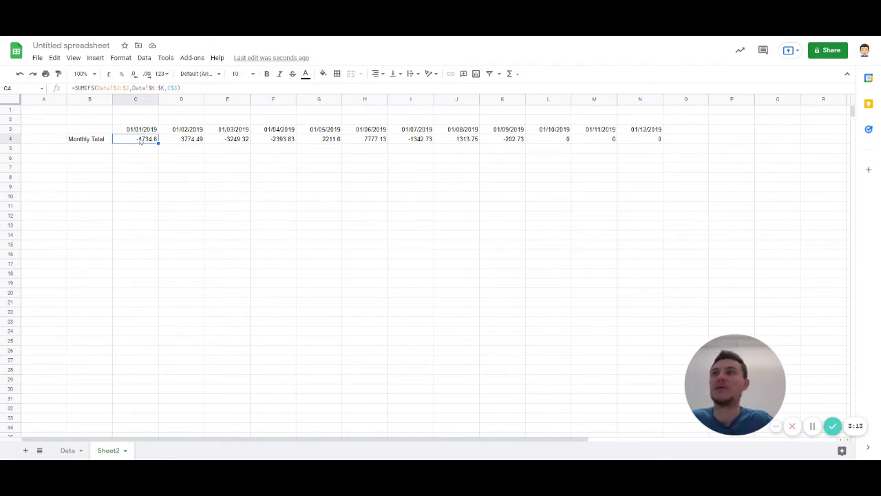
pyautogui.click(190, 143)
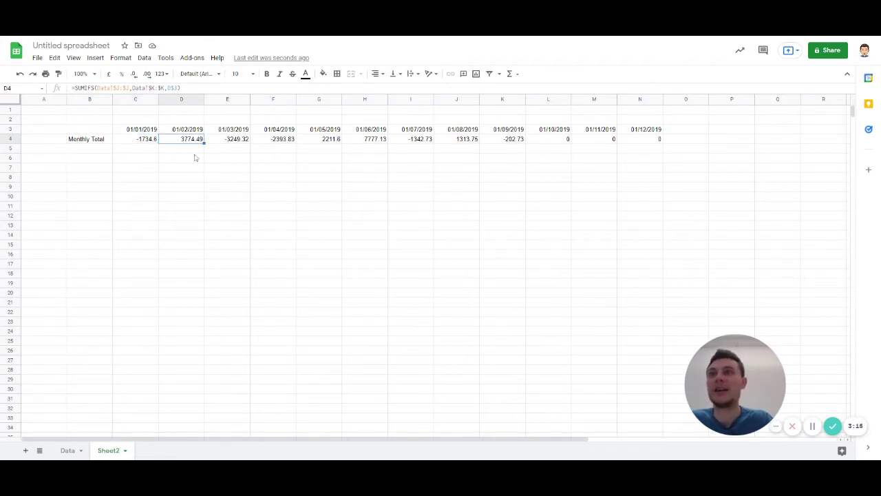
pyautogui.click(223, 143)
pyautogui.click(282, 142)
pyautogui.click(324, 142)
pyautogui.click(382, 142)
pyautogui.click(431, 143)
pyautogui.click(522, 143)
pyautogui.click(89, 149)
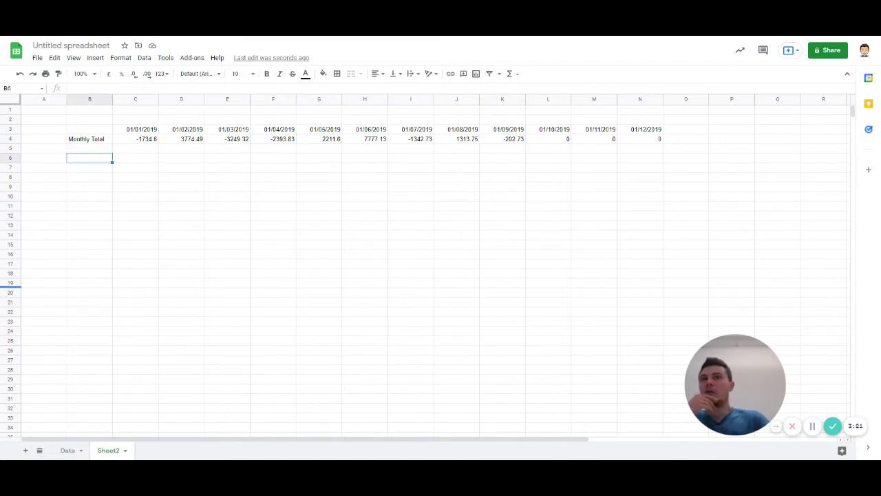
# - Compare the sum of monthly totals C4:N4 with the sum of Movement values J2:J102 on the Data sheet
pyautogui.press('Right')
pyautogui.press('Up')
pyautogui.press('Up')
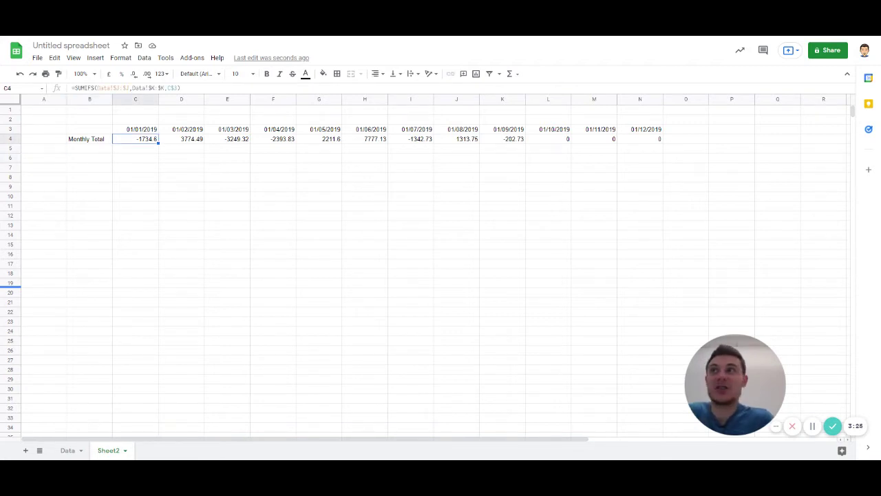
pyautogui.hotkey('ctrl', 'shift', 'Right')
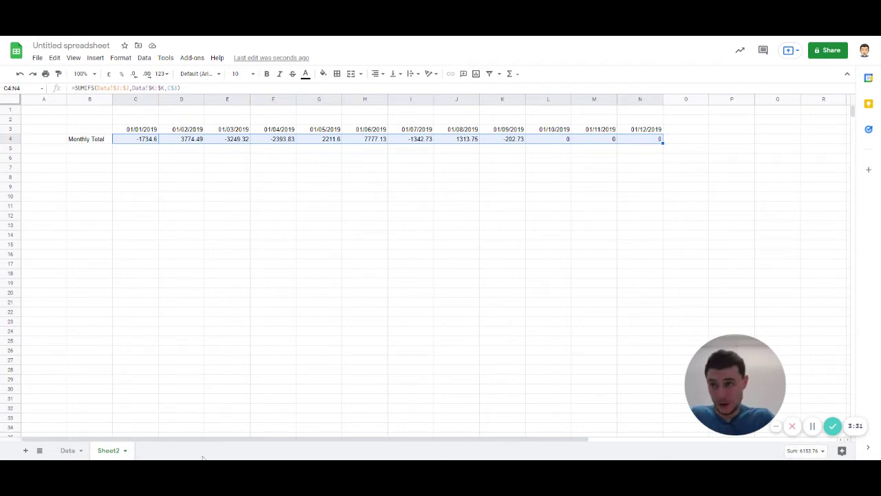
pyautogui.click(69, 452)
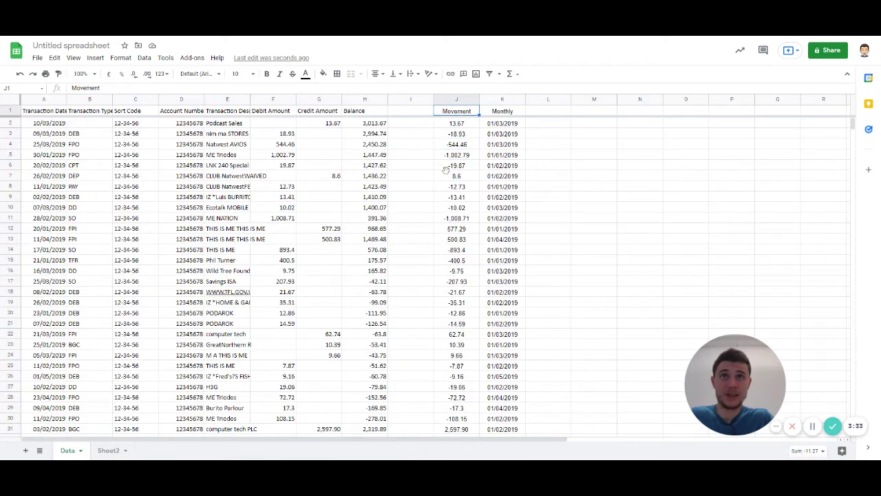
pyautogui.press('Down')
pyautogui.hotkey('ctrl', 'shift', 'Down')
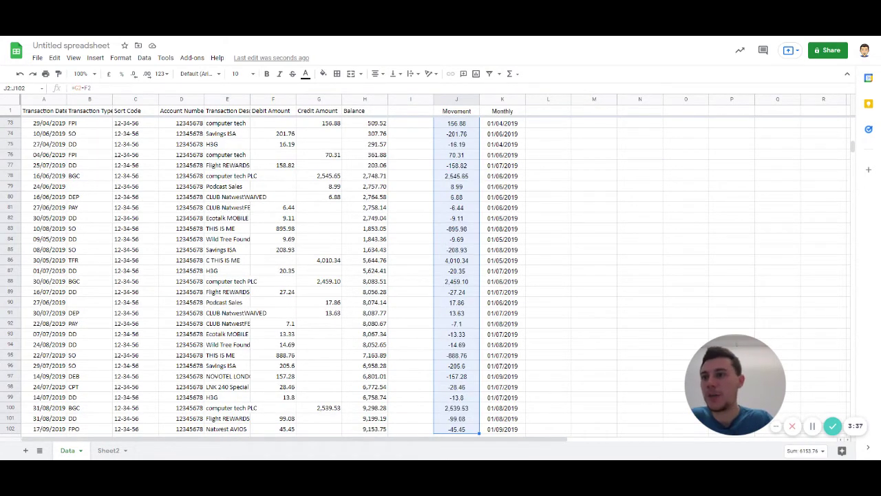
pyautogui.click(108, 450)
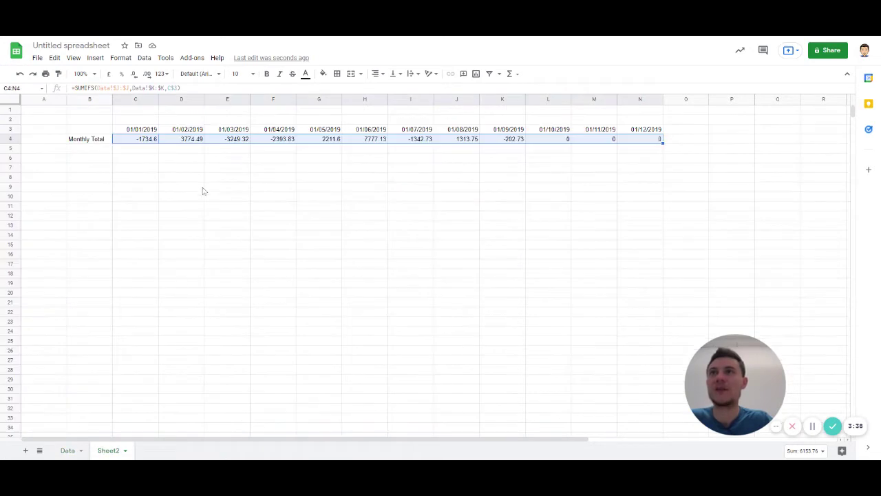
# - Insert three blank rows above the month header row on Sheet2
pyautogui.click(106, 129)
pyautogui.hotkey('shift', 'space')
pyautogui.hotkey('shift', 'space')
pyautogui.moveTo(3, 189); pyautogui.dragTo(2, 189)
# - Enter the label "TOTAL DATA" in B2
pyautogui.click(89, 120)
pyautogui.write('TOTAL')
pyautogui.write(' THRE')
pyautogui.press('BackSpace')
pyautogui.press('BackSpace')
pyautogui.press('BackSpace')
pyautogui.press('BackSpace')
pyautogui.write('DATA')
pyautogui.press('Return')
# - Enter a SUM formula in C2 that totals the Data sheet's Movement column, Data!J:J
pyautogui.press('Up')
pyautogui.press('Right')
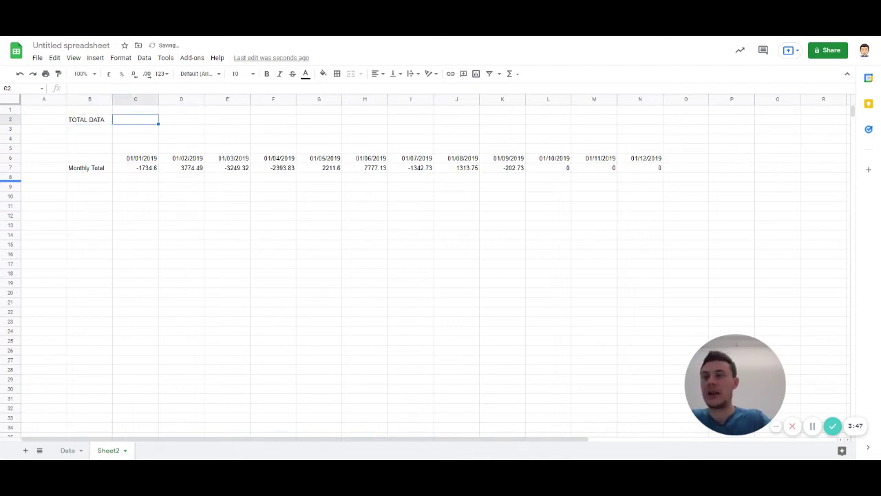
pyautogui.write('=sum(')
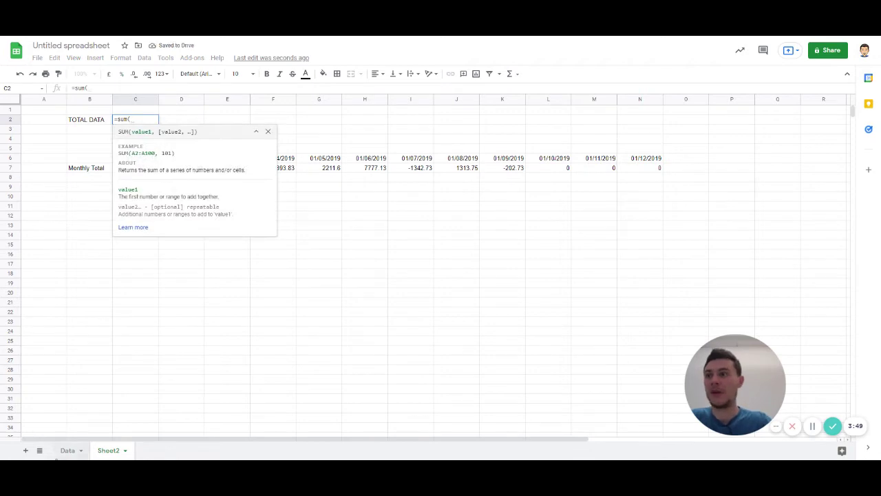
pyautogui.click(69, 450)
pyautogui.click(464, 101)
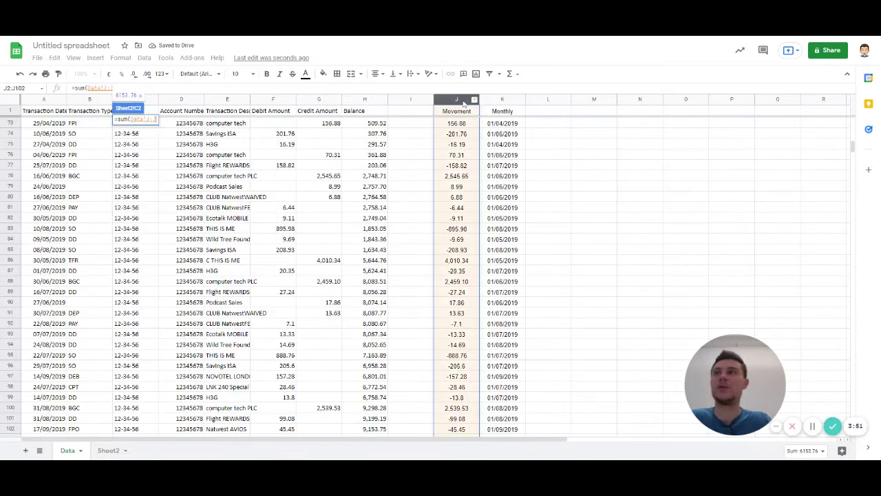
pyautogui.press('Return')
# - Enter the label "TOTAL here" in B3 beneath "TOTAL DATA"
pyautogui.press('Left')
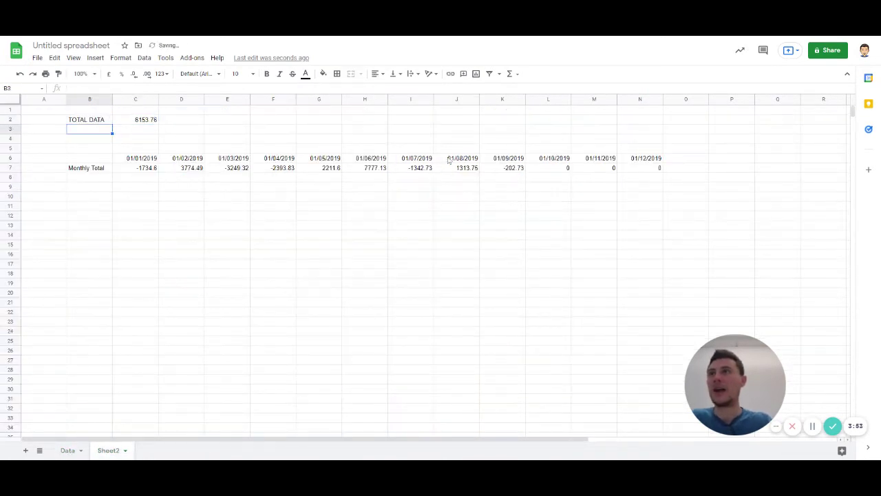
pyautogui.write('TOTAL ')
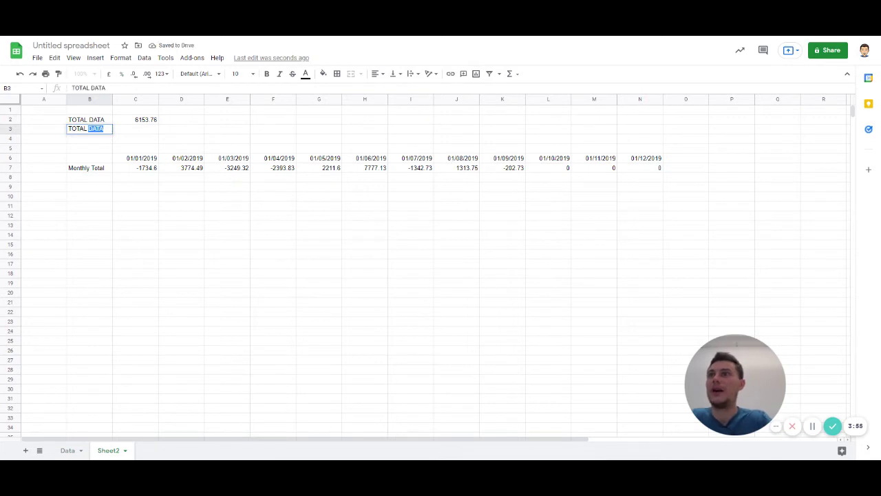
pyautogui.write('here')
pyautogui.press('Tab')
pyautogui.press('Left')
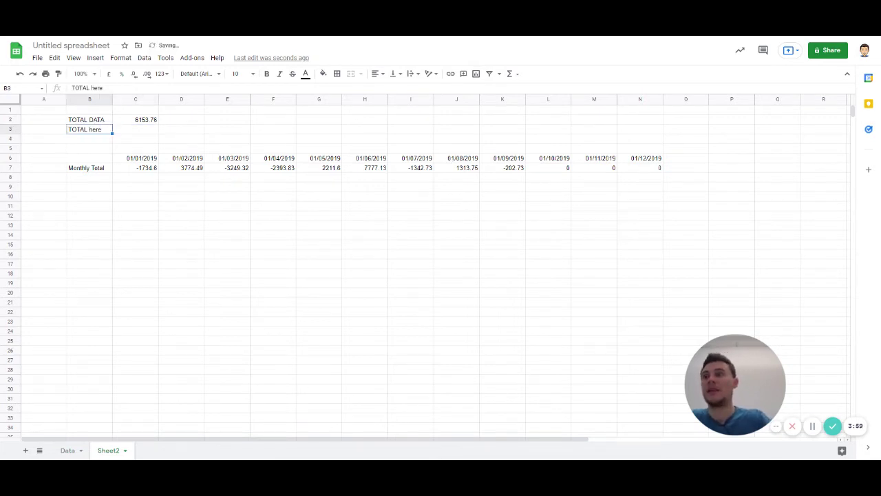
# - Rename Sheet2 as "Summary"
pyautogui.doubleClick(106, 450)
pyautogui.write('Summar')
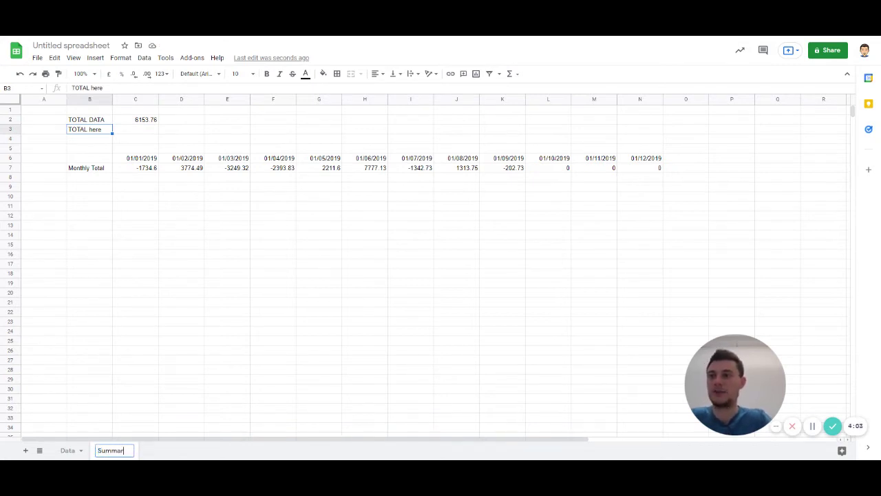
pyautogui.write('y')
pyautogui.press('Return')
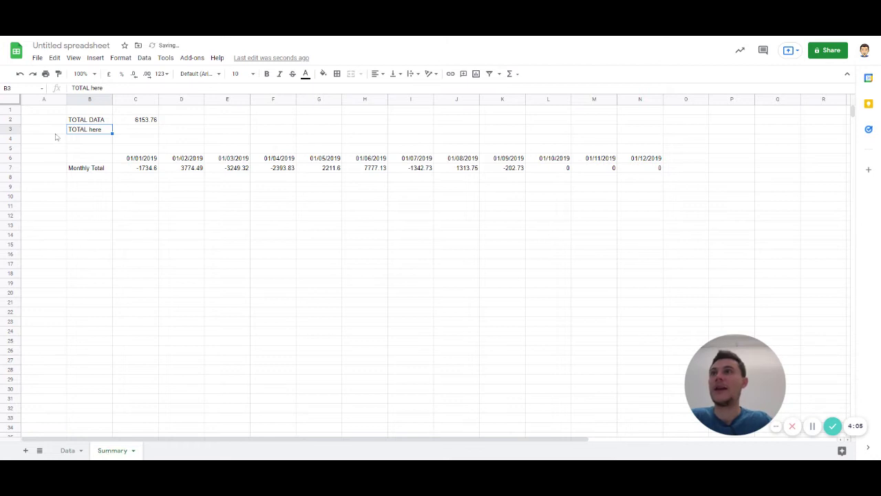
# - Change the label in B3 to "TOTAL Summary"
pyautogui.press('Return')
pyautogui.press('BackSpace')
pyautogui.press('BackSpace')
pyautogui.press('BackSpace')
pyautogui.press('BackSpace')
pyautogui.write('Summary')
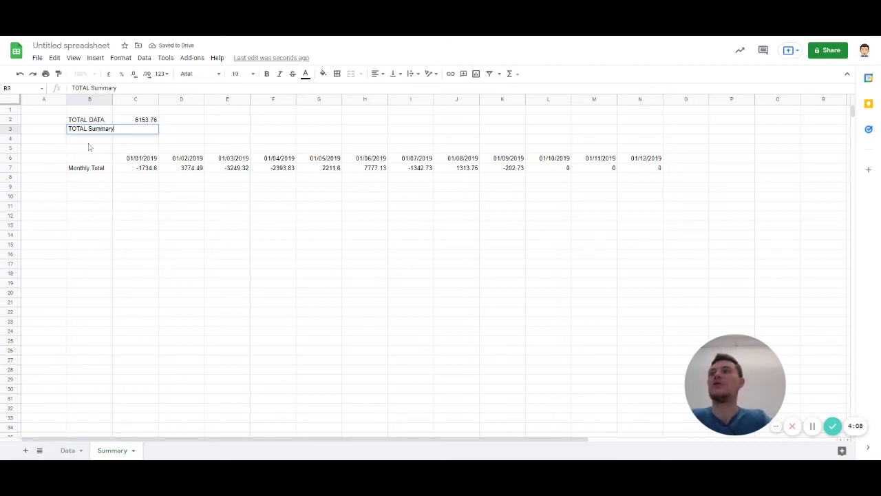
pyautogui.press('Tab')
# - Enter a SUM formula in C3 that totals the whole monthly totals row, 7:7
pyautogui.write('=SUM(')
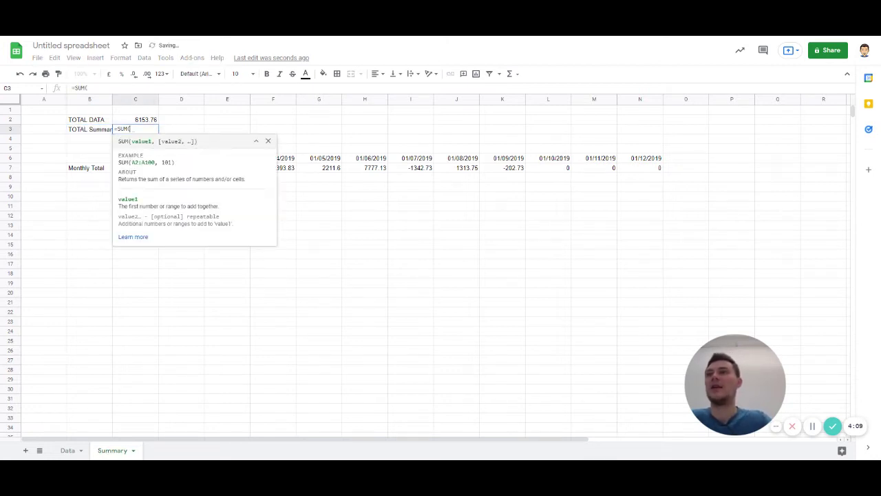
pyautogui.click(12, 168)
pyautogui.press('Return')
# - Format the summary total in C3 as Number instead of Date
pyautogui.click(134, 227)
pyautogui.click(141, 162)
pyautogui.press('Up')
pyautogui.press('Up')
pyautogui.press('Up')
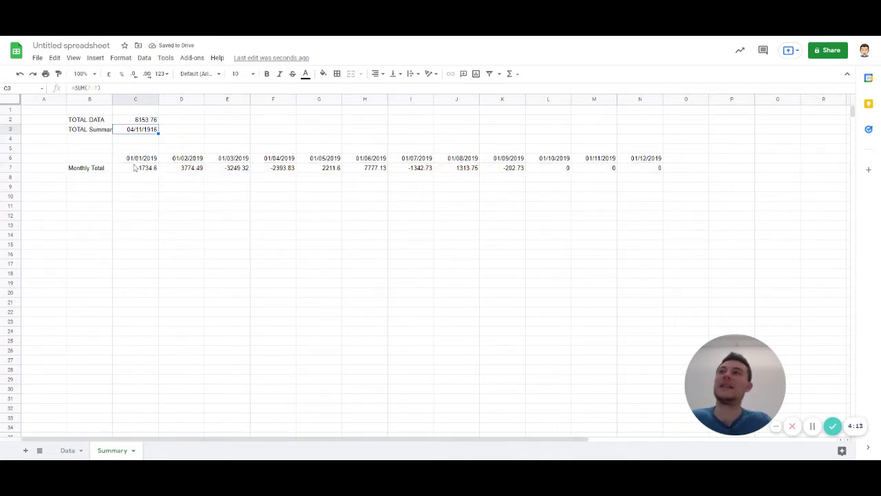
pyautogui.click(160, 76)
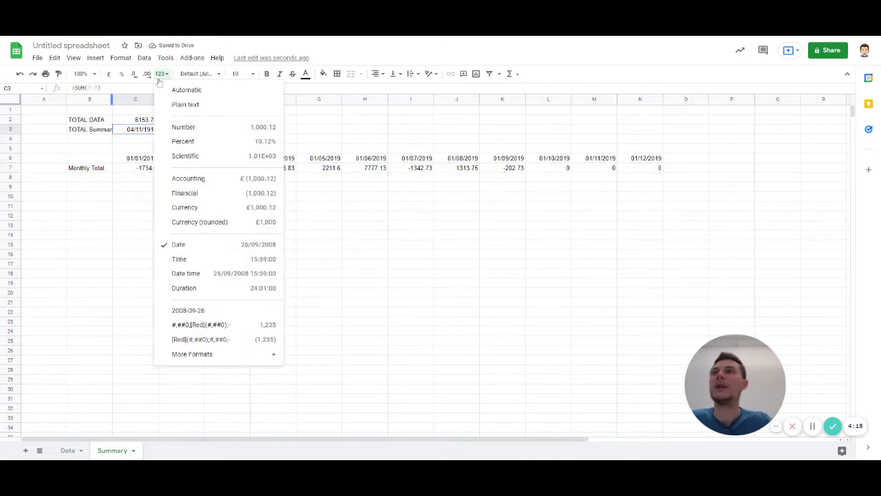
pyautogui.click(214, 129)
pyautogui.click(137, 196)
pyautogui.click(149, 139)
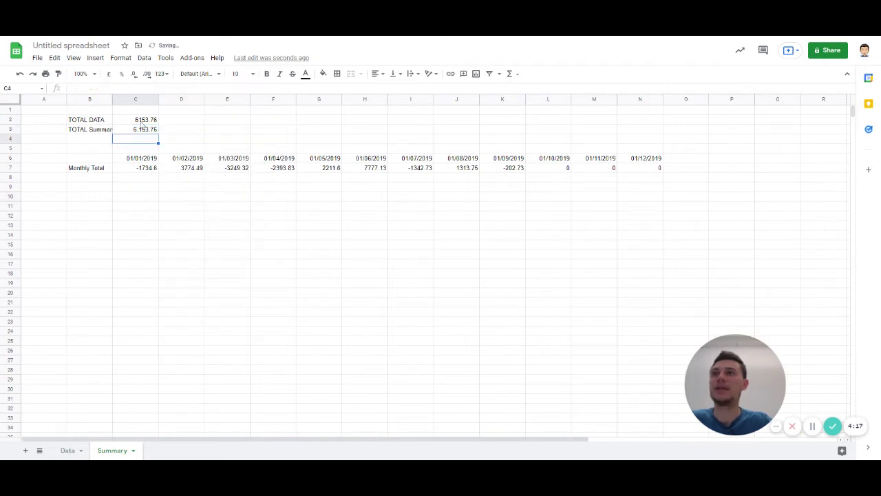
# - Enter the label "Total" in B4 and move to C4 beside it
pyautogui.press('Up')
pyautogui.press('Left')
pyautogui.press('Down')
pyautogui.write('Total')
pyautogui.press('Return')
pyautogui.click(138, 139)
pyautogui.write('=')
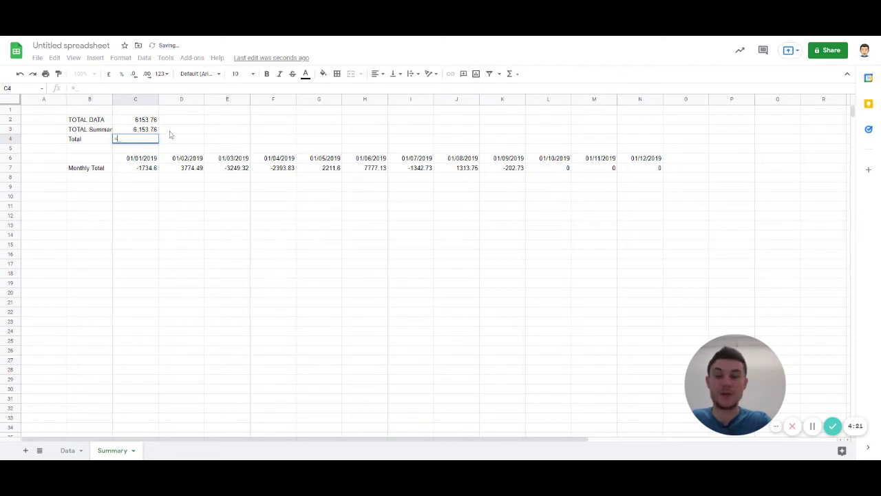
pyautogui.write('-')
pyautogui.click(146, 123)
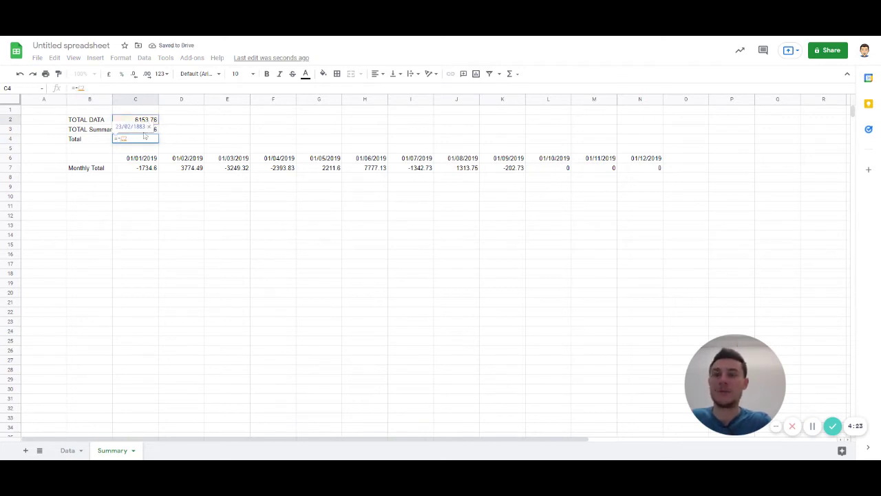
pyautogui.press('Escape')
# - Enter the check formula =C2-C3 in C4 to subtract the summary total from the data total
pyautogui.write('=')
pyautogui.click(144, 122)
pyautogui.write('-')
pyautogui.click(147, 129)
pyautogui.press('Return')
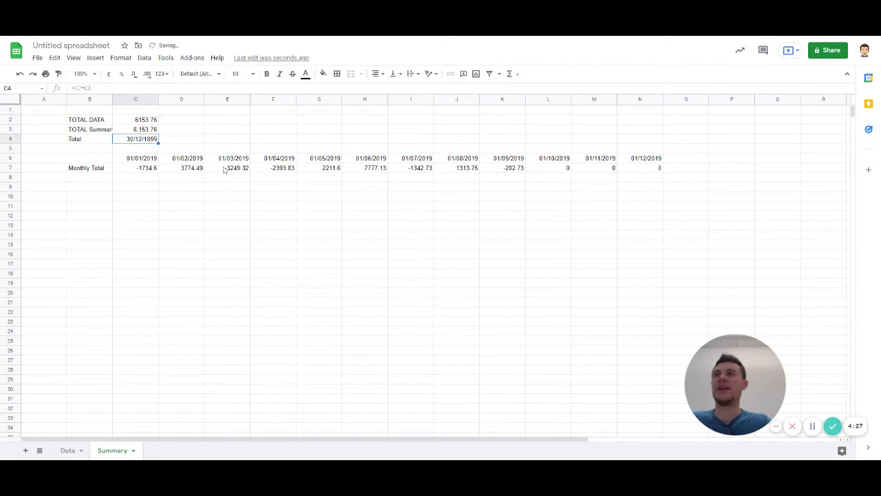
# - Format the check cell C4 as Number
pyautogui.click(144, 58)
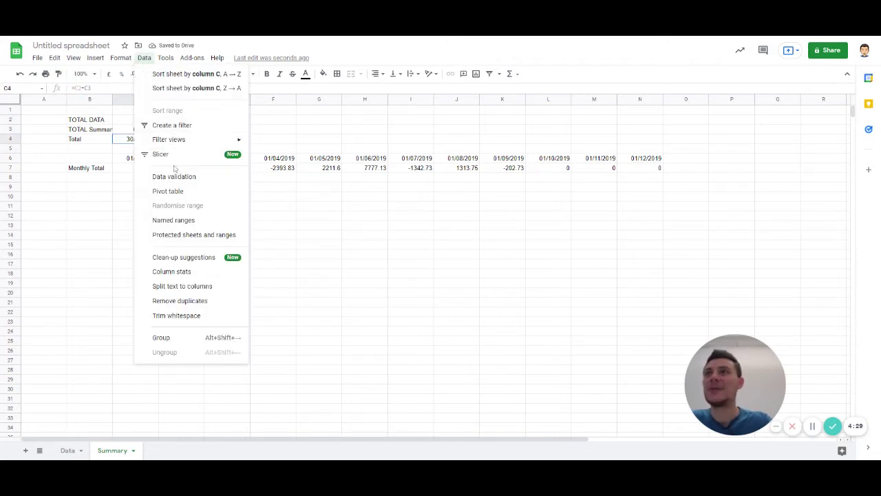
pyautogui.click(120, 60)
pyautogui.click(121, 58)
pyautogui.moveTo(137, 95)
pyautogui.click(245, 135)
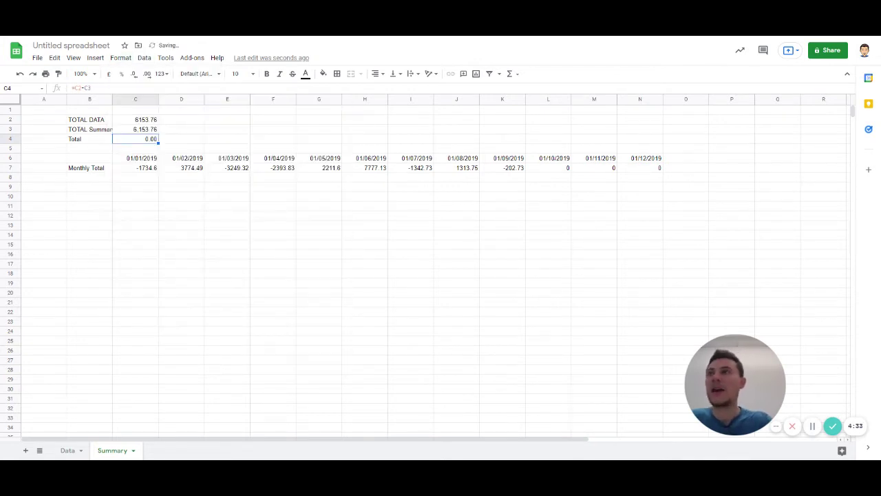
# - Fill the check cell C4 with bright green
pyautogui.click(323, 73)
pyautogui.click(367, 118)
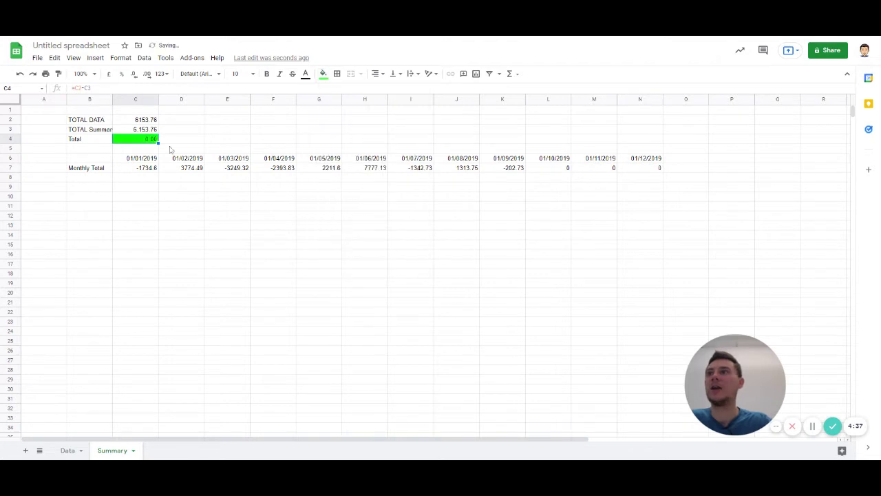
pyautogui.click(171, 148)
pyautogui.click(153, 142)
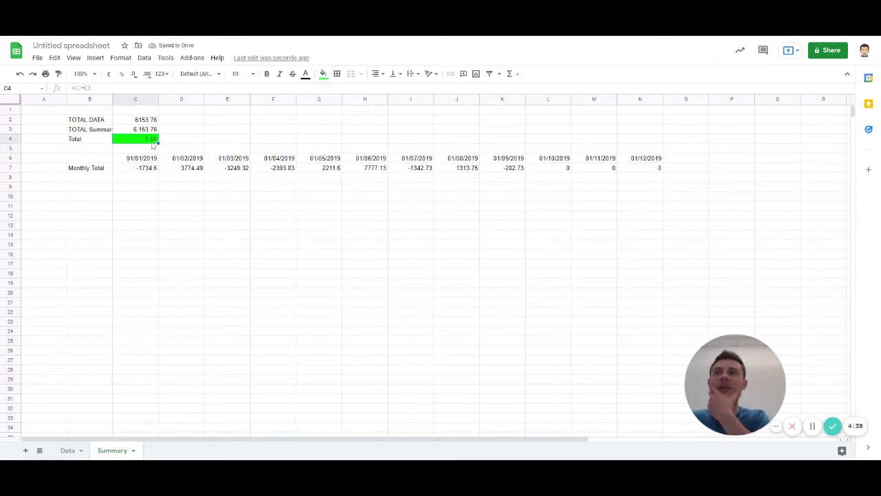
# - Reduce the check cell C4 to zero decimal places
pyautogui.click(134, 74)
pyautogui.click(133, 74)
pyautogui.click(171, 130)
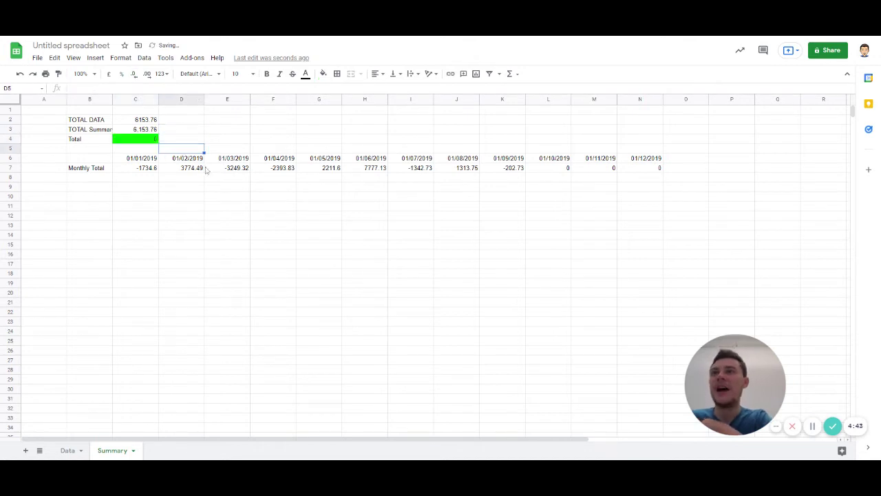
# - Clear the March total in E7 to test the check in C4, and undo the deletion
pyautogui.click(247, 170)
pyautogui.press('Delete')
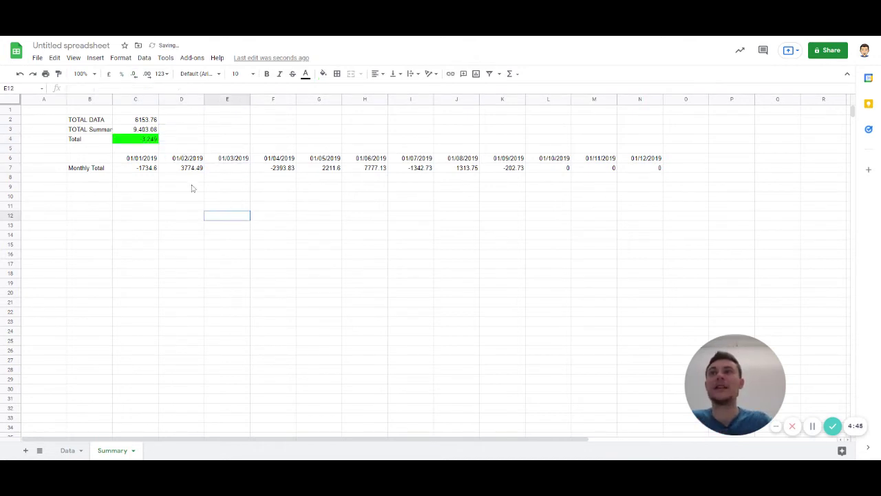
pyautogui.click(150, 142)
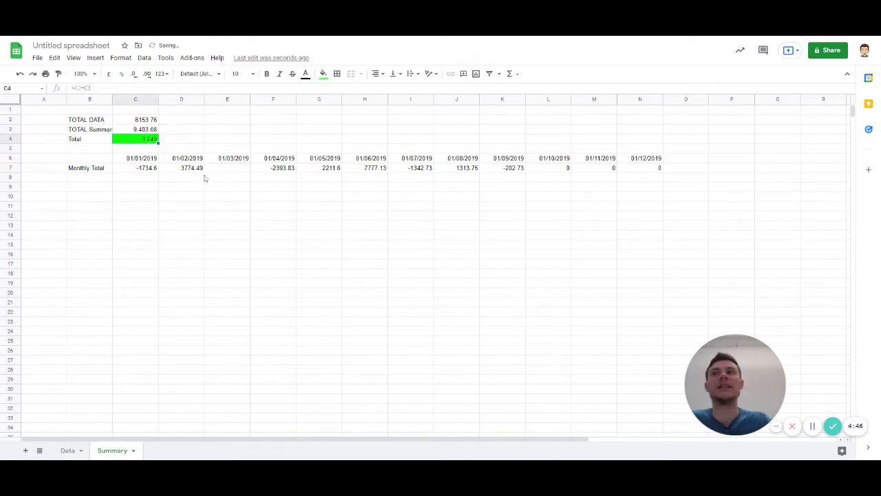
pyautogui.moveTo(137, 122)
pyautogui.mouseDown()
pyautogui.moveTo(138, 130)
pyautogui.moveTo(140, 121)
pyautogui.mouseUp()
pyautogui.click(138, 140)
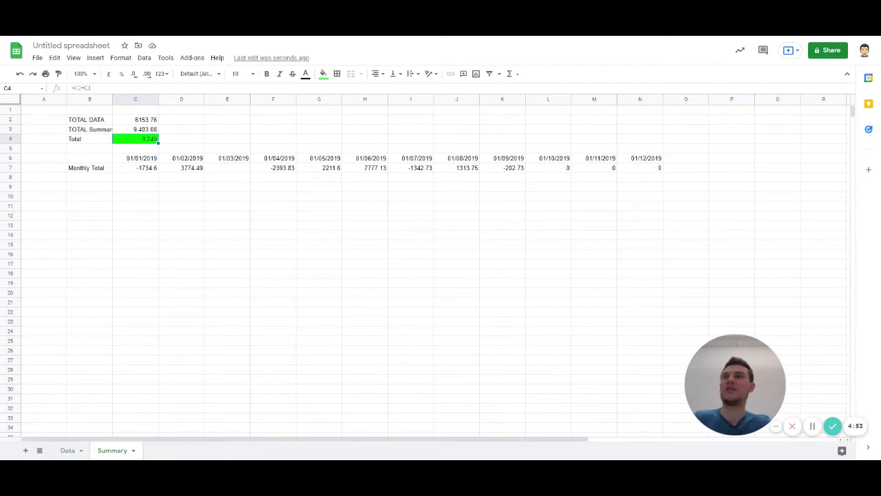
pyautogui.hotkey('ctrl', 'z')
pyautogui.click(279, 187)
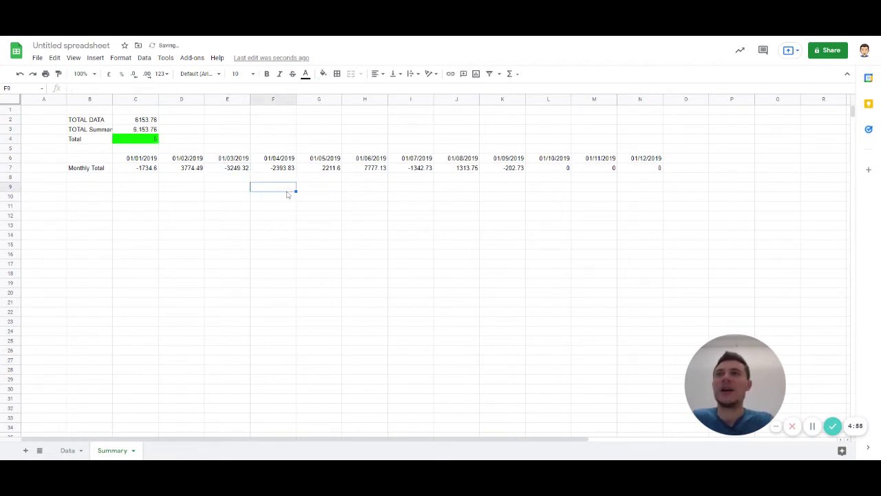
pyautogui.click(109, 190)
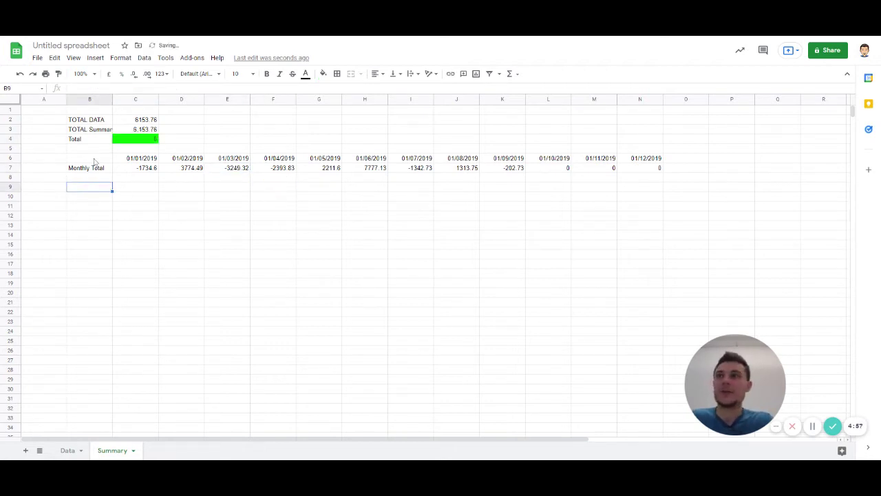
pyautogui.moveTo(95, 161); pyautogui.dragTo(602, 205)
pyautogui.click(365, 216)
pyautogui.moveTo(138, 169); pyautogui.dragTo(571, 170)
pyautogui.click(379, 206)
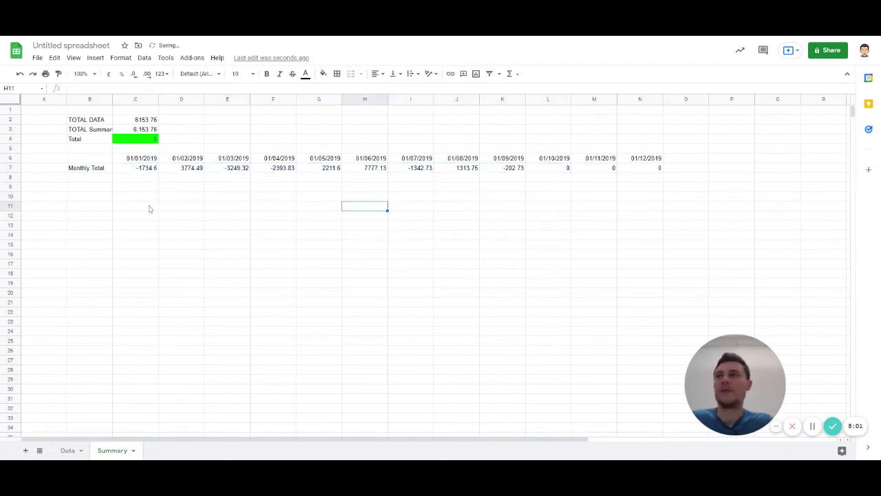
pyautogui.click(104, 194)
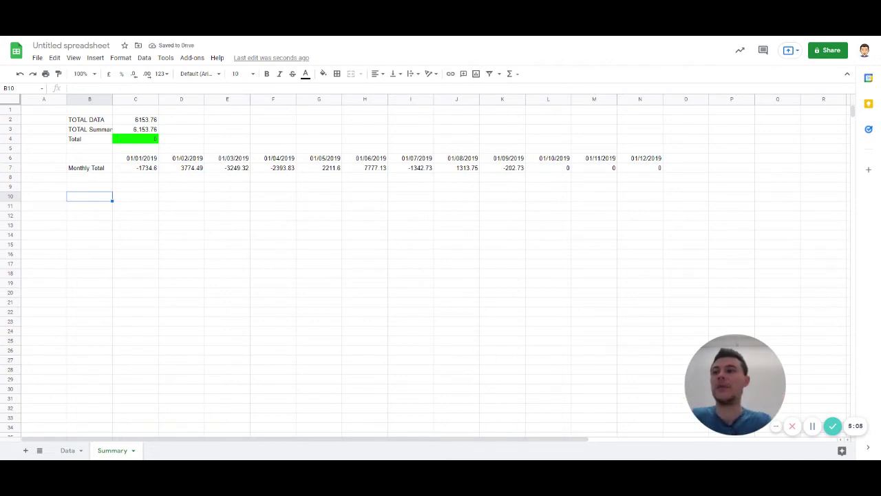
# - Create a filter over rows 1 to 102 of the Data sheet, with row 1 as the headers
pyautogui.hotkey('ctrl', 'shift', 'pageup')
pyautogui.click(336, 145)
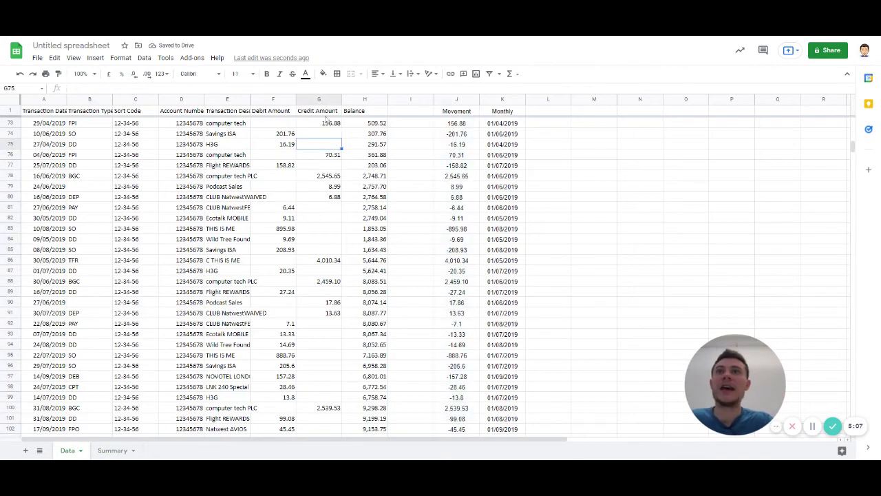
pyautogui.click(319, 111)
pyautogui.click(5, 111)
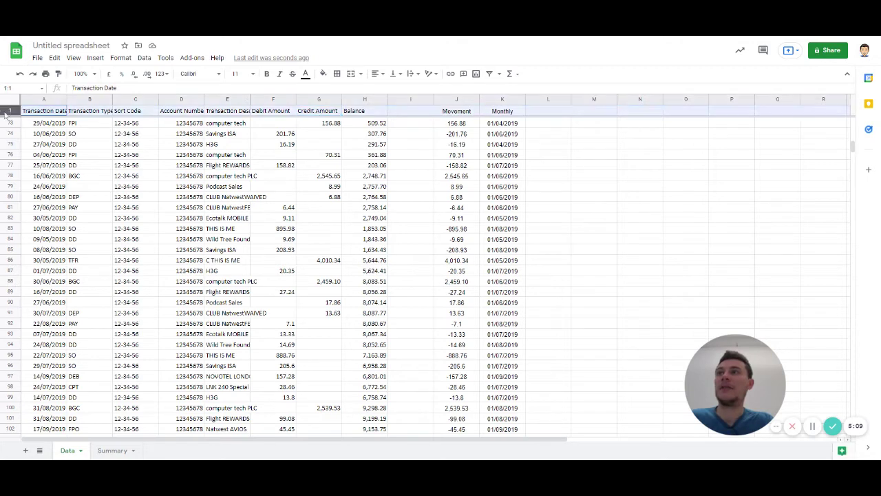
pyautogui.hotkey('ctrl', 'shift', 'Down')
pyautogui.hotkey('alt', 'd')
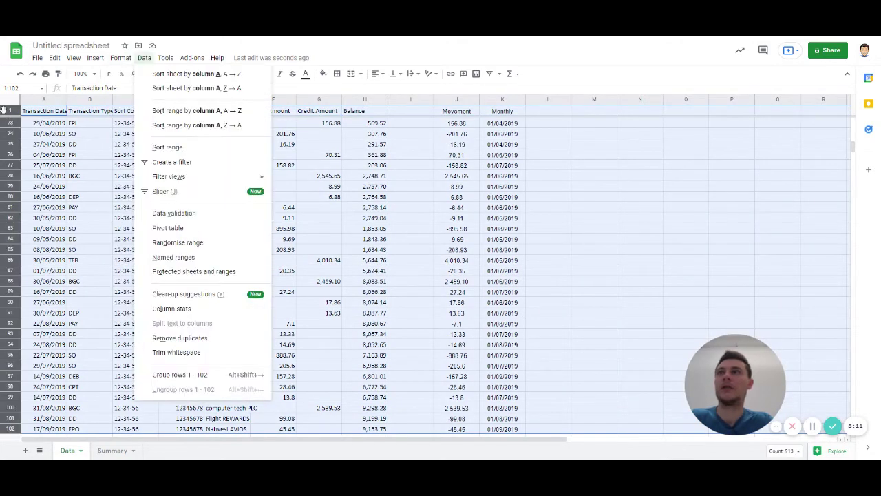
pyautogui.press('f')
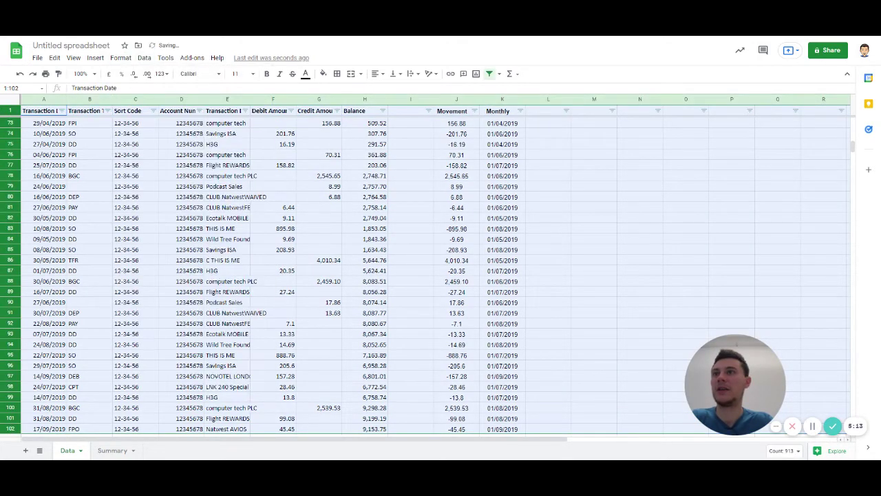
# - Enter the column header "Category" in L1 of the Data sheet, next to Monthly
pyautogui.click(546, 232)
pyautogui.click(453, 209)
pyautogui.hotkey('ctrl', 'Up')
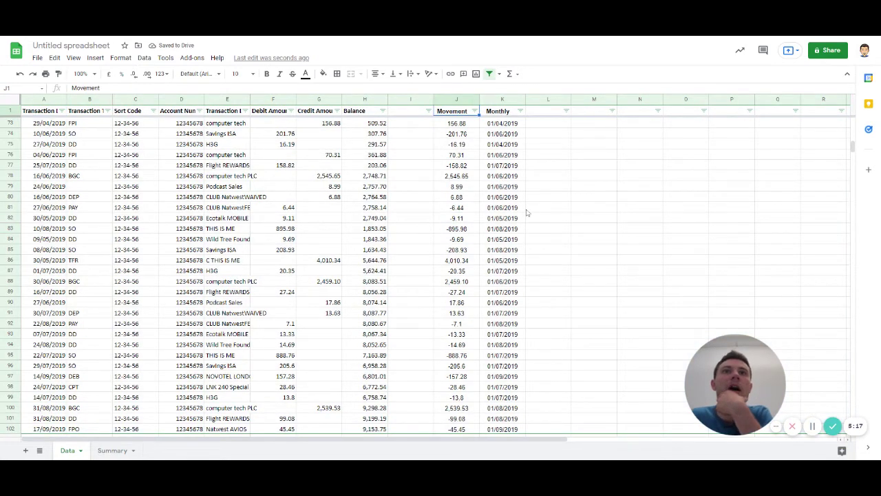
pyautogui.click(539, 114)
pyautogui.write('Category')
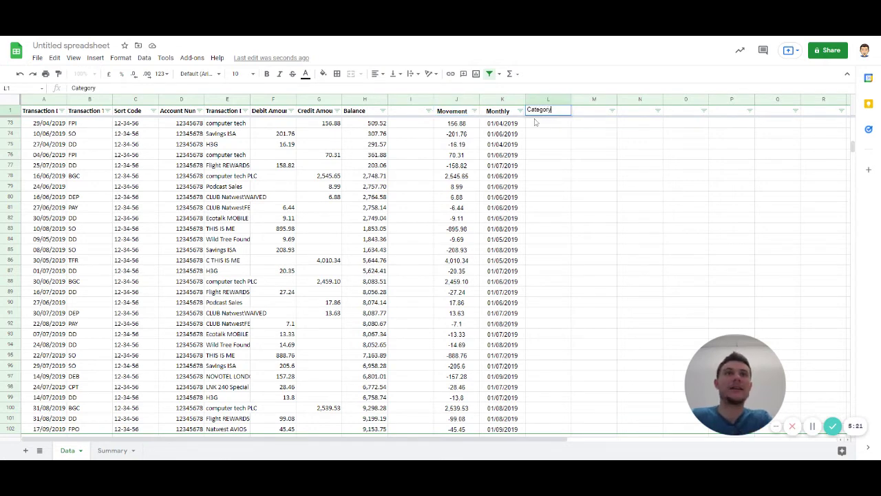
pyautogui.press('Return')
# - Enter the label "Category" in B9 of the Summary sheet, below the monthly totals
pyautogui.hotkey('ctrl', 'shift', 'pagedown')
pyautogui.write('Category')
pyautogui.press('Return')
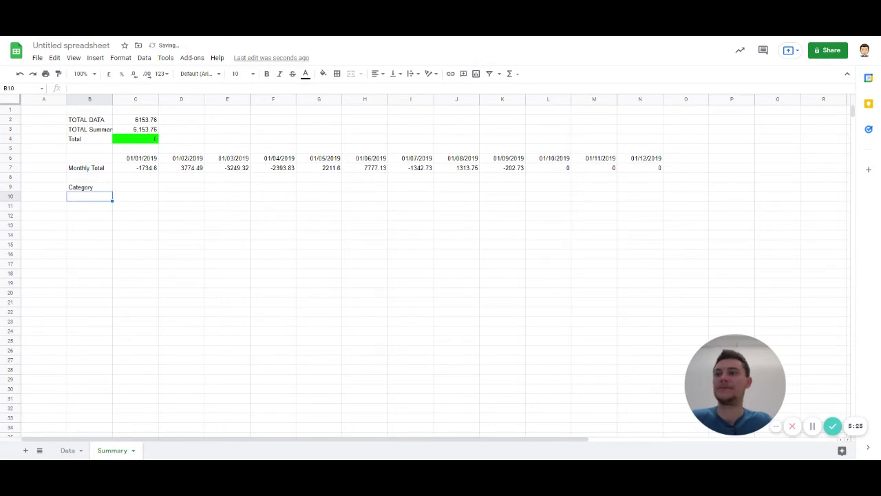
# - Filter the Data sheet's Credit Amount column to leave out blanks, so only incoming payments are listed
pyautogui.hotkey('ctrl', 'shift', 'pageup')
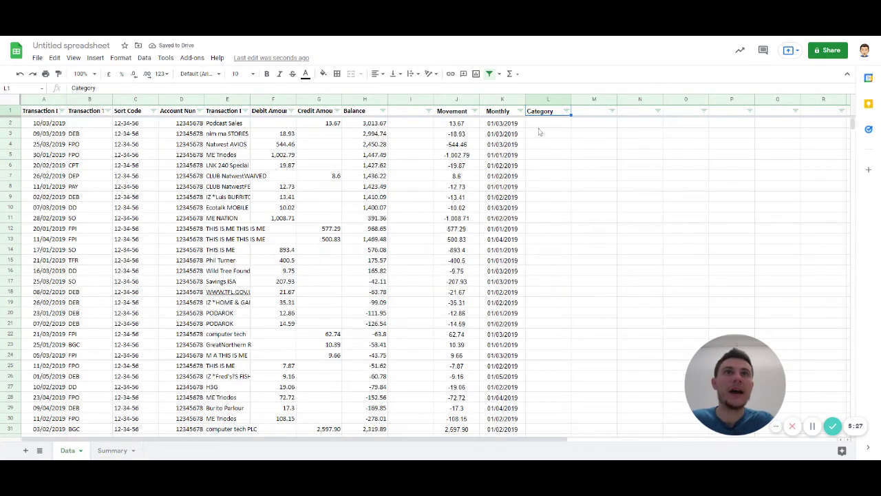
pyautogui.press('Down')
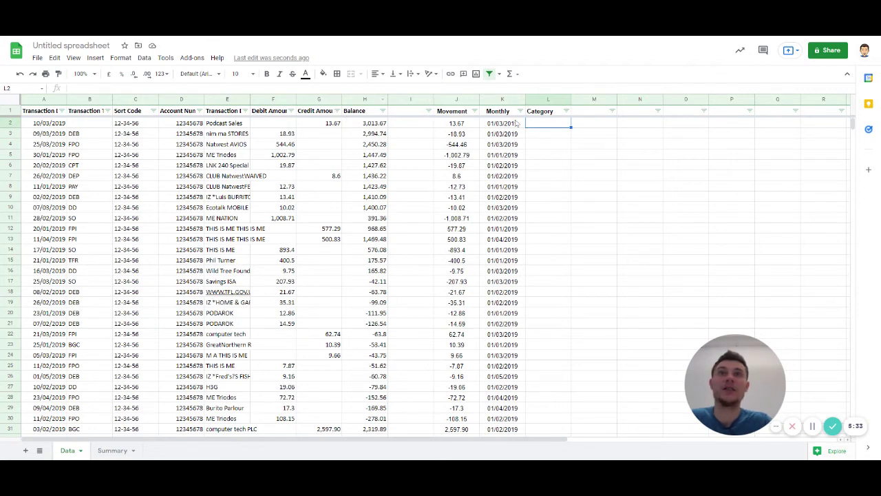
pyautogui.click(475, 111)
pyautogui.click(337, 111)
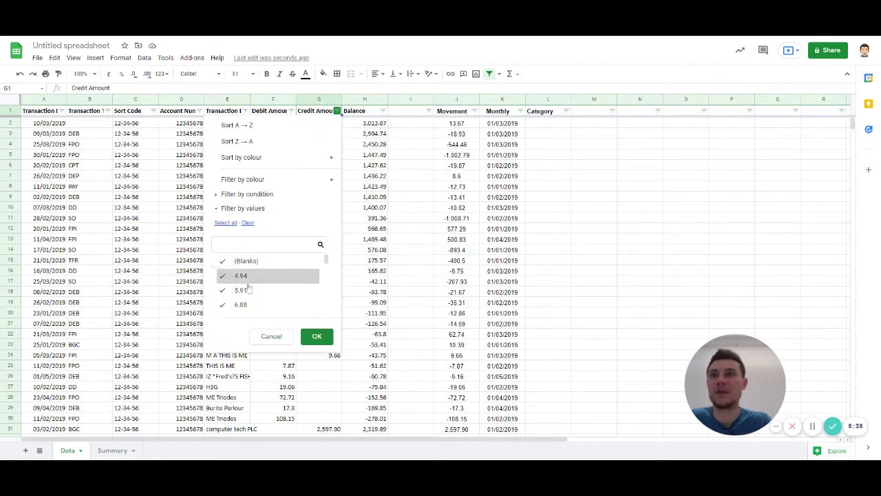
pyautogui.click(317, 336)
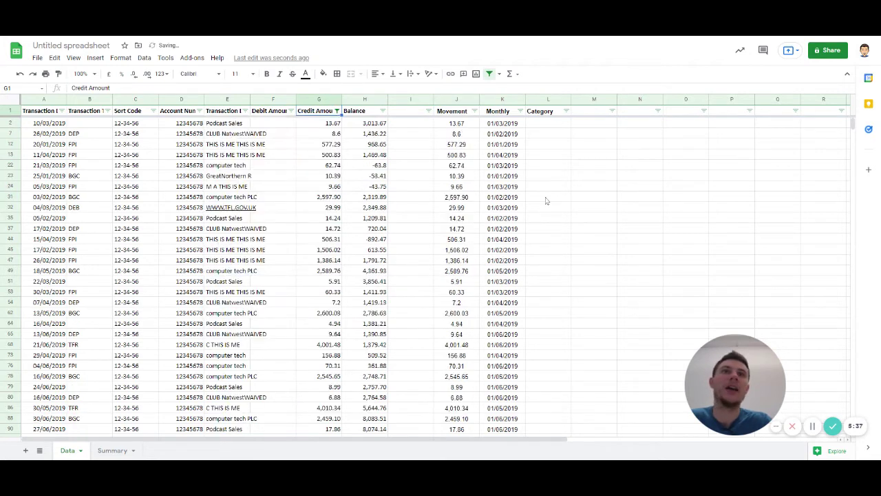
# - Enter the category "Sales/Income" in L2 and select the filtered Category cells down to the last data row
pyautogui.write('Sales/Income')
pyautogui.press('Return')
pyautogui.press('Up')
pyautogui.press('Left')
pyautogui.hotkey('ctrl', 'Down')
pyautogui.press('Right')
pyautogui.hotkey('ctrl', 'shift', 'Up')
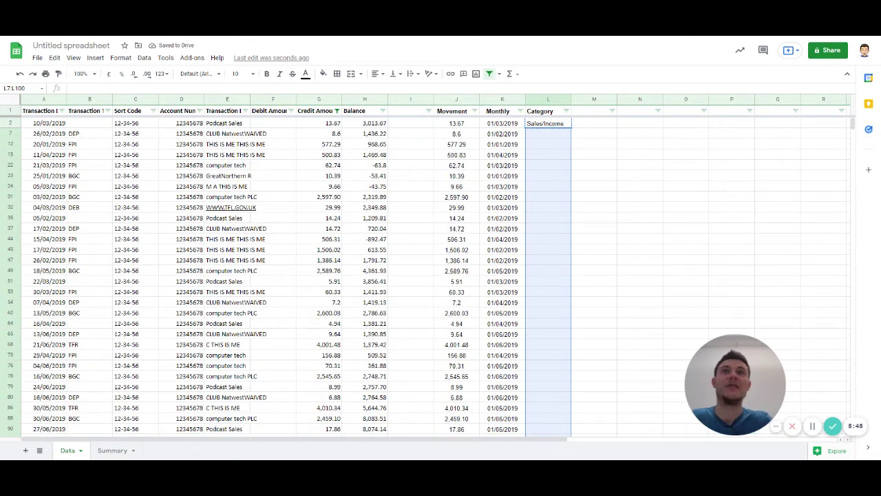
# - Set the category of the first credit transaction in L2 to "Salary"
pyautogui.hotkey('ctrl', 'Up')
pyautogui.hotkey('ctrl', 'Up')
pyautogui.press('Down')
pyautogui.write('DSa')
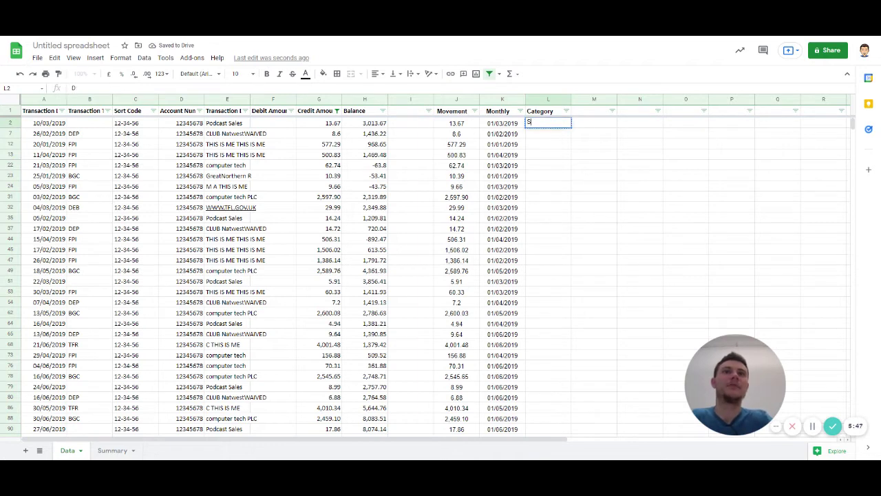
pyautogui.write('alaray')
pyautogui.press('Return')
pyautogui.press('Up')
pyautogui.write('Salary')
pyautogui.press('Return')
# - Copy the Salary category from L2 to the remaining filtered credit rows, L7 to L100
pyautogui.press('Up')
pyautogui.hotkey('ctrl', 'c')
pyautogui.press('Down')
pyautogui.hotkey('ctrl', 'shift', 'Down')
pyautogui.hotkey('ctrl', 'v')
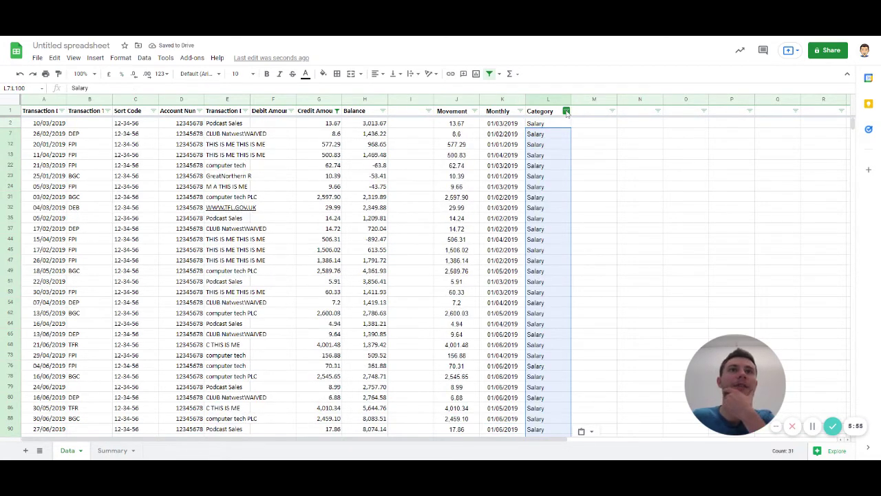
# - Reset the Credit Amount filter to include all values so every transaction is listed again
pyautogui.click(337, 111)
pyautogui.click(225, 222)
pyautogui.click(317, 336)
pyautogui.click(375, 196)
pyautogui.click(272, 154)
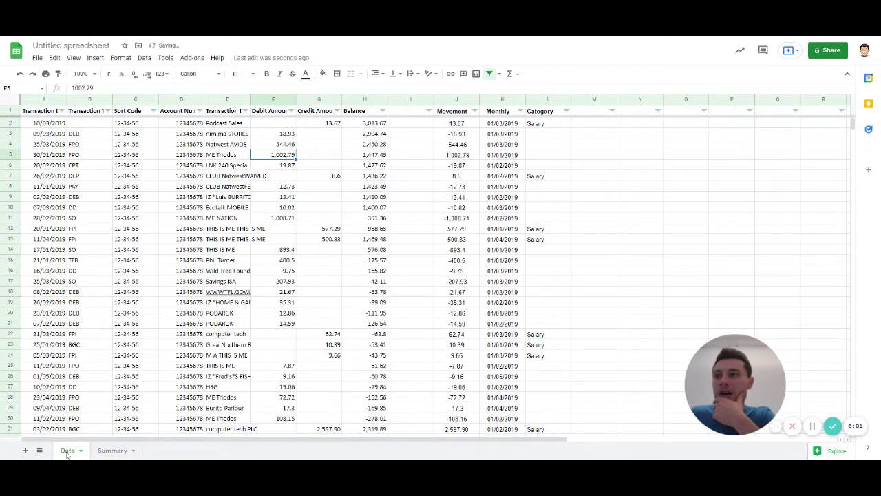
# - Enter "Salary" in B11 of the Summary sheet and move it up to B10, below the Category label
pyautogui.click(113, 450)
pyautogui.click(95, 199)
pyautogui.click(94, 210)
pyautogui.write('Salary')
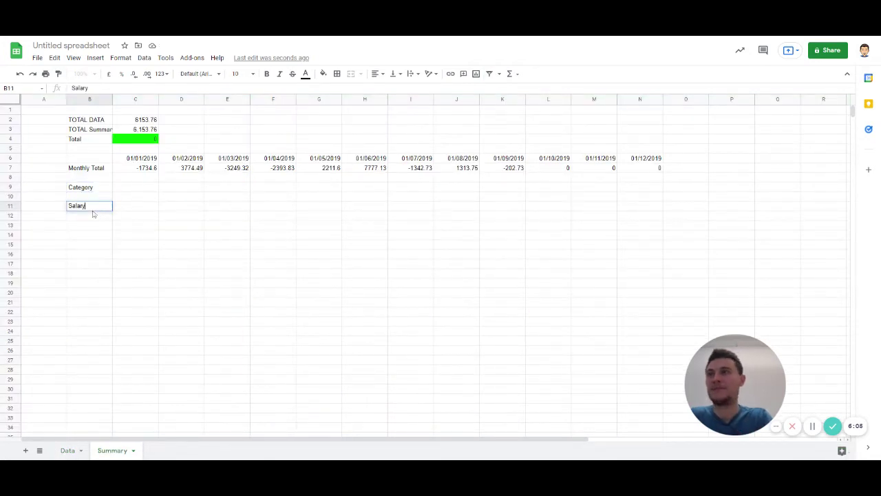
pyautogui.press('Return')
pyautogui.press('Up')
pyautogui.hotkey('ctrl', 'x')
pyautogui.press('Up')
pyautogui.hotkey('ctrl', 'v')
# - Clear the labels in B9:B10 of the Summary sheet and enter "Category" in B10
pyautogui.press('Right')
pyautogui.press('Left')
pyautogui.press('Up')
pyautogui.hotkey('shift', 'Down')
pyautogui.press('Delete')
pyautogui.hotkey('shift', 'Up')
pyautogui.press('Down')
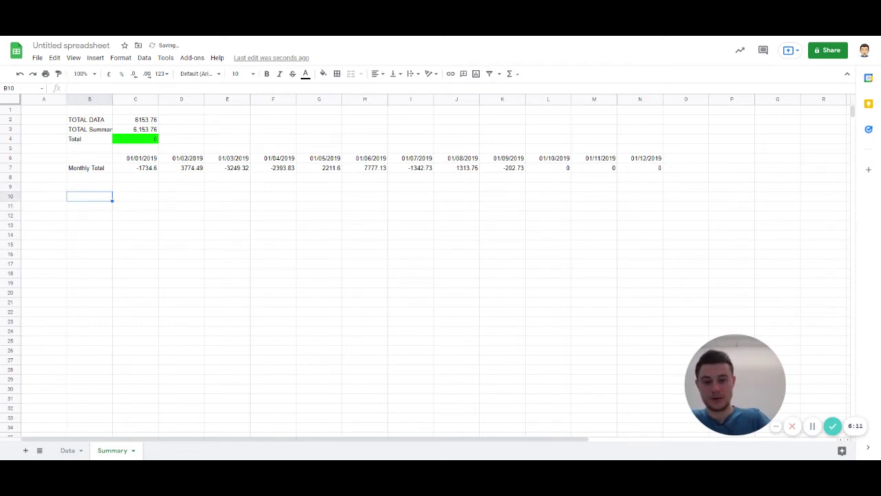
pyautogui.write('Categ')
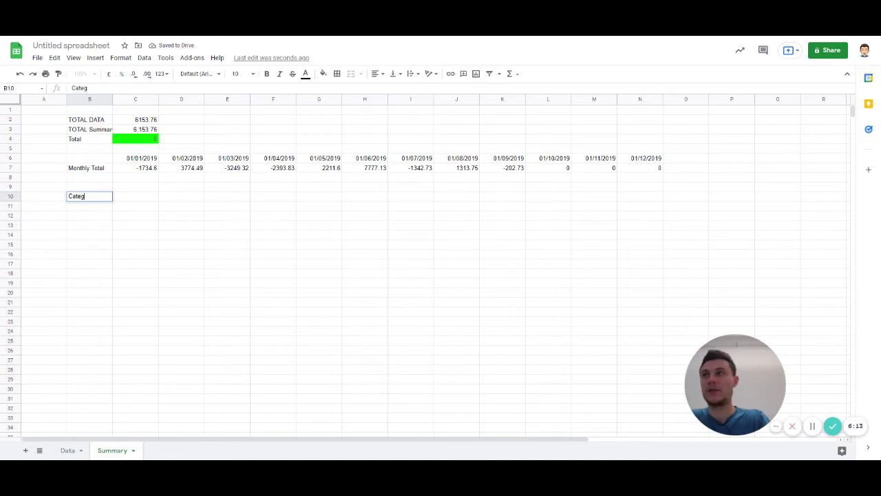
pyautogui.write('ory')
pyautogui.press('Return')
# - Enter a formula in Summary B11 that lists the unique categories, =UNIQUE(Data!L1:L1000)
pyautogui.write('=UNIQUE(')
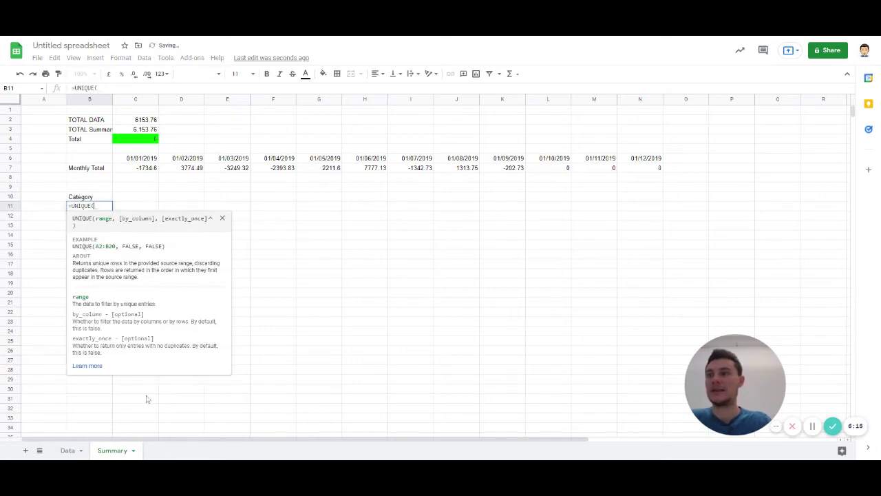
pyautogui.click(68, 451)
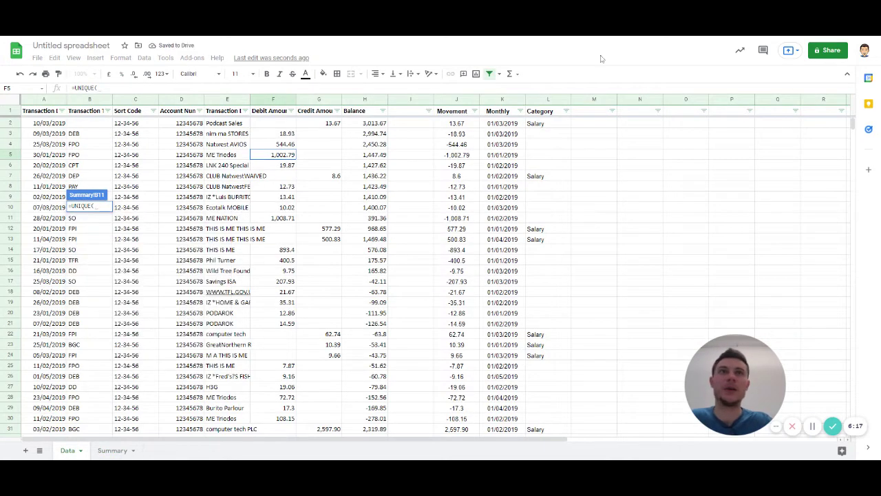
pyautogui.click(558, 114)
pyautogui.hotkey('ctrl', 'shift', 'Down')
pyautogui.hotkey('ctrl', 'shift', 'Down')
pyautogui.hotkey('ctrl', 'shift', 'Down')
pyautogui.hotkey('ctrl', 'shift', 'Down')
pyautogui.hotkey('ctrl', 'shift', 'Down')
pyautogui.hotkey('ctrl', 'shift', 'Down')
pyautogui.hotkey('ctrl', 'shift', 'Down')
pyautogui.hotkey('ctrl', 'shift', 'Down')
pyautogui.hotkey('ctrl', 'shift', 'Down')
pyautogui.hotkey('ctrl', 'shift', 'Down')
pyautogui.hotkey('ctrl', 'shift', 'Down')
pyautogui.hotkey('ctrl', 'shift', 'Down')
pyautogui.hotkey('ctrl', 'shift', 'Down')
pyautogui.hotkey('ctrl', 'shift', 'Down')
pyautogui.hotkey('ctrl', 'shift', 'Down')
pyautogui.hotkey('ctrl', 'shift', 'Down')
pyautogui.hotkey('ctrl', 'shift', 'Down')
pyautogui.hotkey('ctrl', 'shift', 'Down')
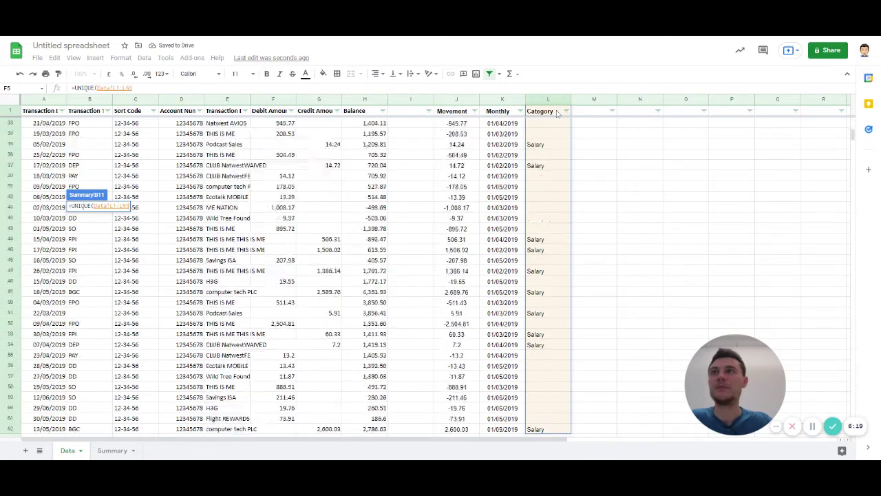
pyautogui.hotkey('ctrl', 'shift', 'Down')
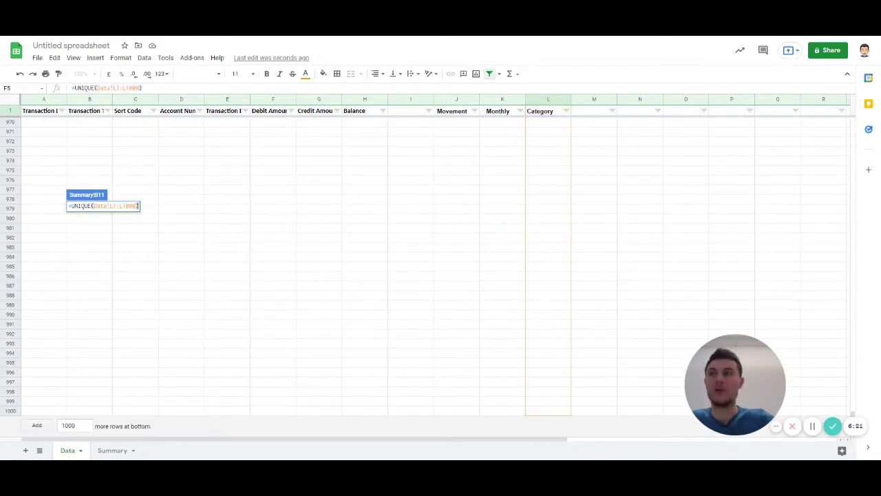
pyautogui.press('Return')
# - Replace the typed label in B10 with the UNIQUE formula moved up from B11, and format B10 as a bold heading
pyautogui.press('Up')
pyautogui.press('Delete')
pyautogui.press('Down')
pyautogui.hotkey('ctrl', 'x')
pyautogui.press('Up')
pyautogui.hotkey('ctrl', 'v')
pyautogui.press('Down')
pyautogui.press('Up')
pyautogui.hotkey('ctrl', 'b')
# - Copy the January monthly total formula from C7 to C11, beside the Salary category
pyautogui.press('Down')
pyautogui.press('Right')
pyautogui.write('=')
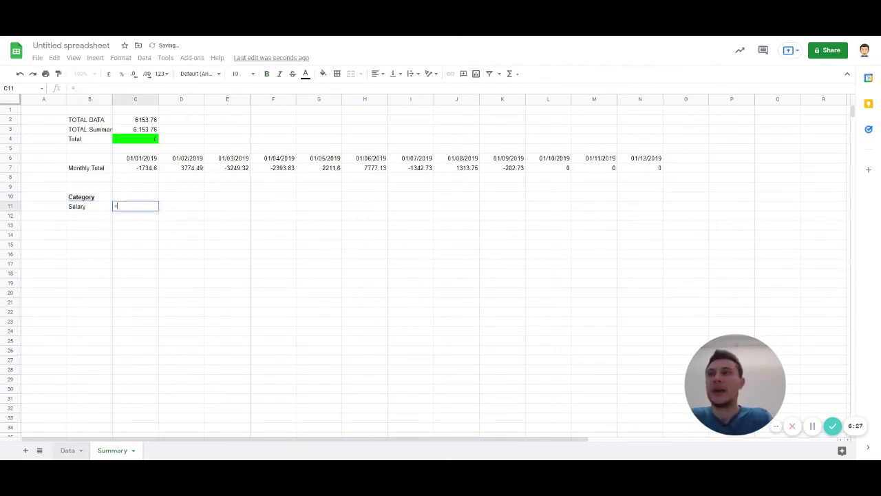
pyautogui.press('Escape')
pyautogui.press('Up')
pyautogui.press('Up')
pyautogui.press('Up')
pyautogui.press('Up')
pyautogui.hotkey('ctrl', 'c')
pyautogui.press('Down')
pyautogui.press('Down')
pyautogui.press('Down')
pyautogui.press('Down')
pyautogui.hotkey('ctrl', 'v')
# - Extend the SUMIFS formula in C11 with a second condition matching Data!$L:$L to the category in $B11
pyautogui.press('F2')
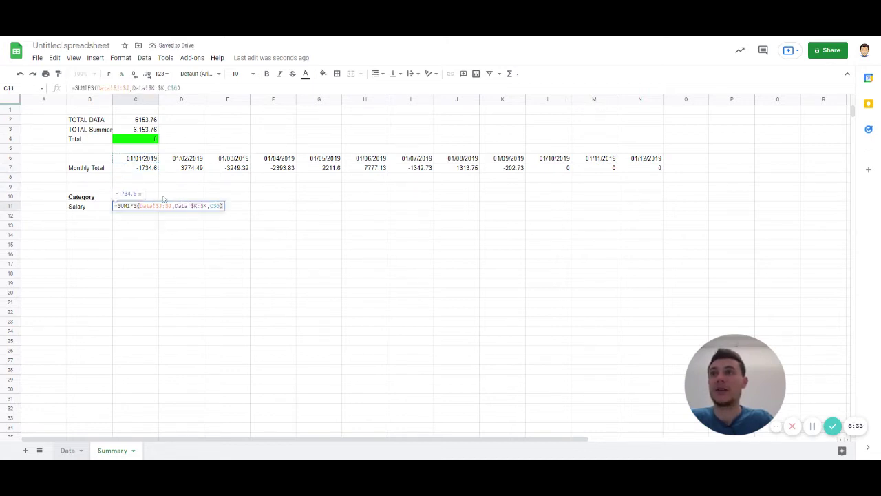
pyautogui.press('Escape')
pyautogui.press('F2')
pyautogui.press('Left')
pyautogui.write(',')
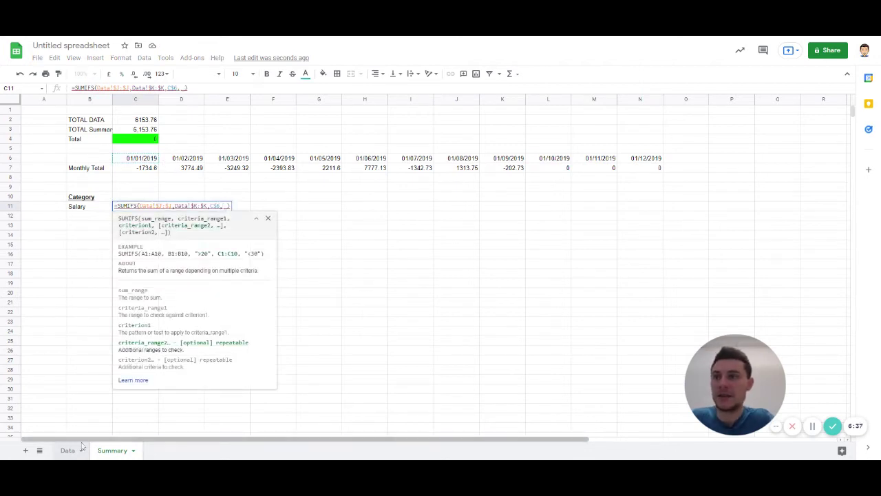
pyautogui.click(68, 449)
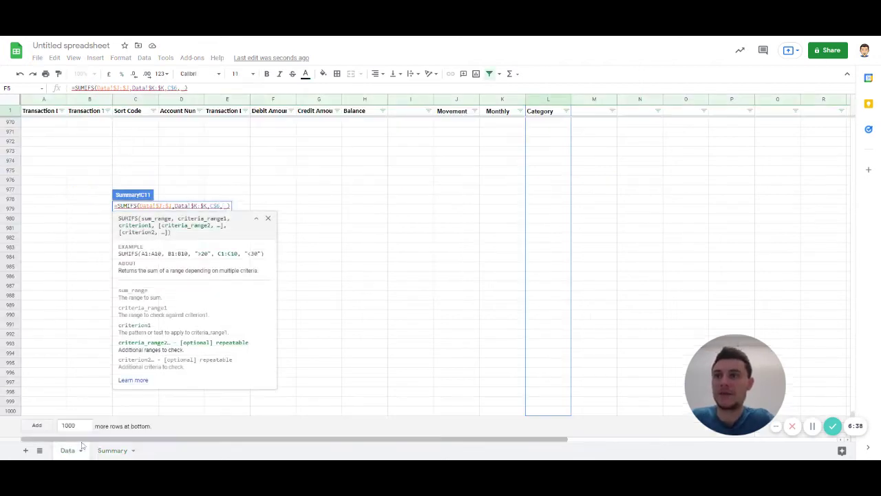
pyautogui.click(549, 102)
pyautogui.press('F4')
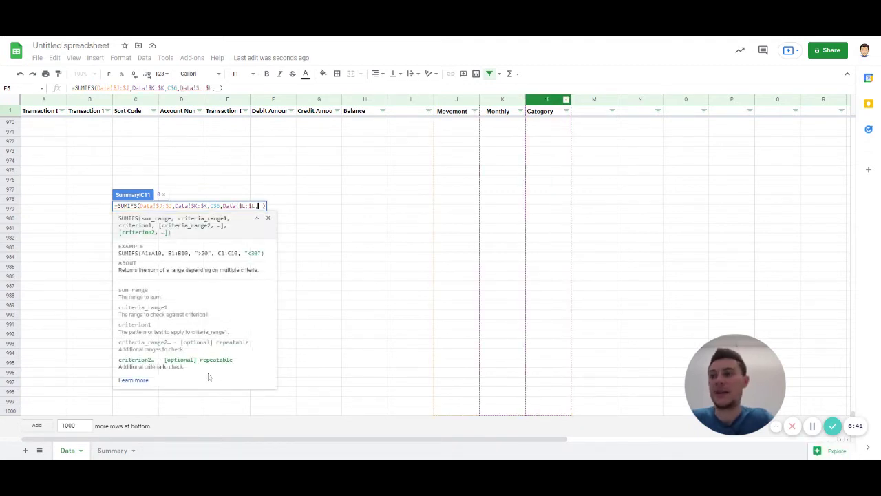
pyautogui.write(',')
pyautogui.click(113, 451)
pyautogui.click(87, 208)
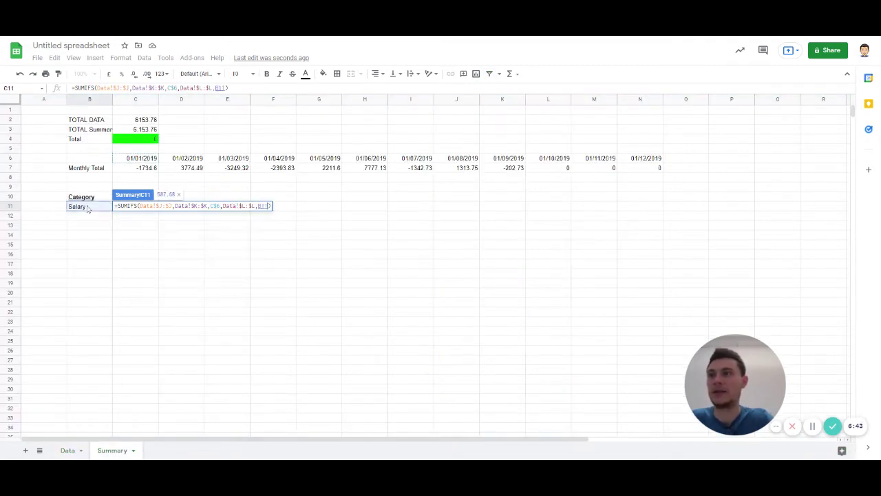
pyautogui.press('F4')
pyautogui.press('F4')
pyautogui.press('F4')
pyautogui.press('Return')
# - Copy the category SUMIFS formula from C11 across all twelve months and down to row 20, filling C11:N20
pyautogui.press('Up')
pyautogui.hotkey('ctrl', 'c')
pyautogui.hotkey('shift', 'Right')
pyautogui.hotkey('shift', 'Right')
pyautogui.hotkey('shift', 'Right')
pyautogui.hotkey('shift', 'Right')
pyautogui.hotkey('shift', 'Right')
pyautogui.hotkey('shift', 'Right')
pyautogui.hotkey('shift', 'Right')
pyautogui.hotkey('shift', 'Right')
pyautogui.hotkey('shift', 'Right')
pyautogui.hotkey('shift', 'Right')
pyautogui.hotkey('shift', 'Down')
pyautogui.hotkey('shift', 'Down')
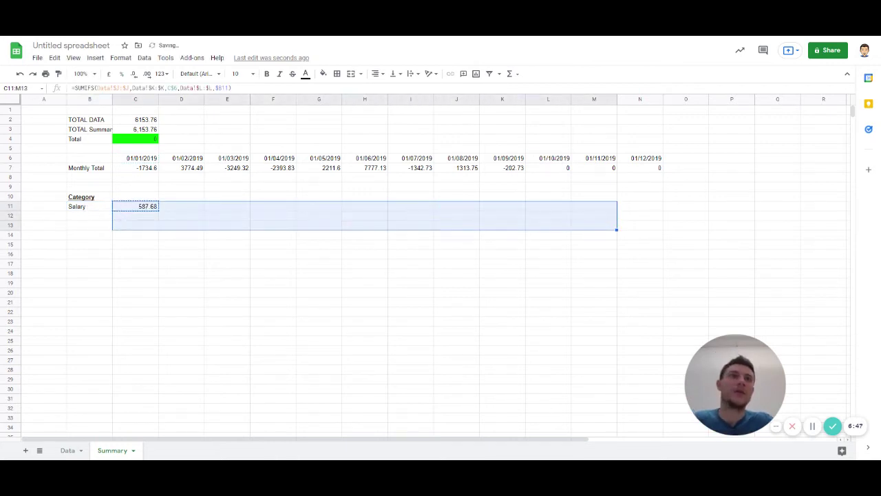
pyautogui.hotkey('shift', 'Right')
pyautogui.hotkey('shift', 'Down')
pyautogui.hotkey('shift', 'Down')
pyautogui.hotkey('shift', 'Down')
pyautogui.hotkey('shift', 'Down')
pyautogui.hotkey('shift', 'Down')
pyautogui.hotkey('shift', 'Down')
pyautogui.hotkey('shift', 'Down')
pyautogui.hotkey('ctrl', 'v')
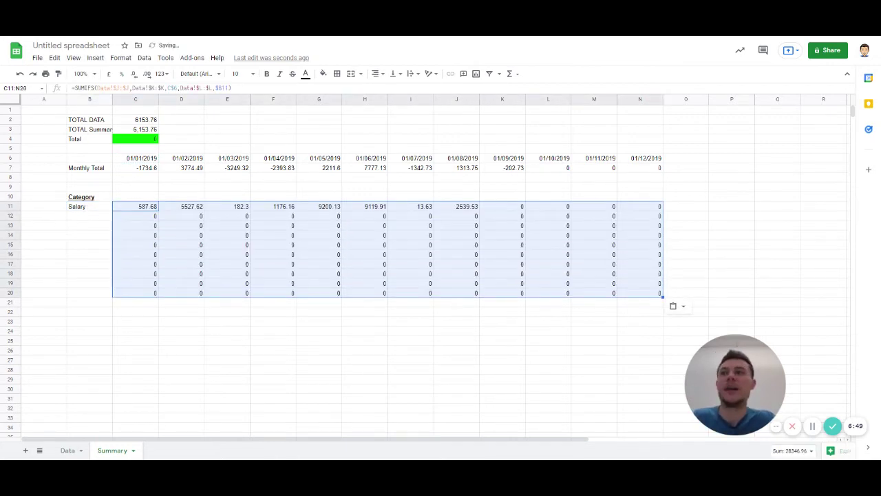
# - Fill the empty category cells B12:B20 on the Summary sheet with yellow
pyautogui.moveTo(71, 217); pyautogui.dragTo(86, 294)
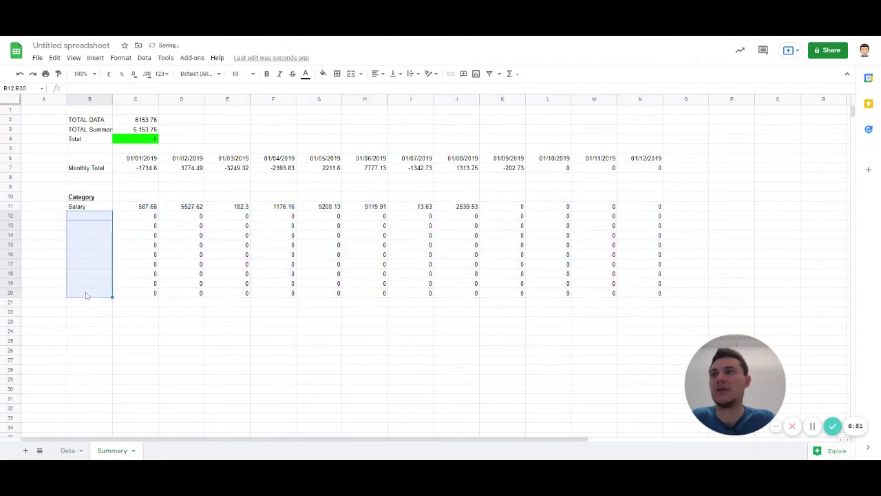
pyautogui.click(323, 73)
pyautogui.click(357, 118)
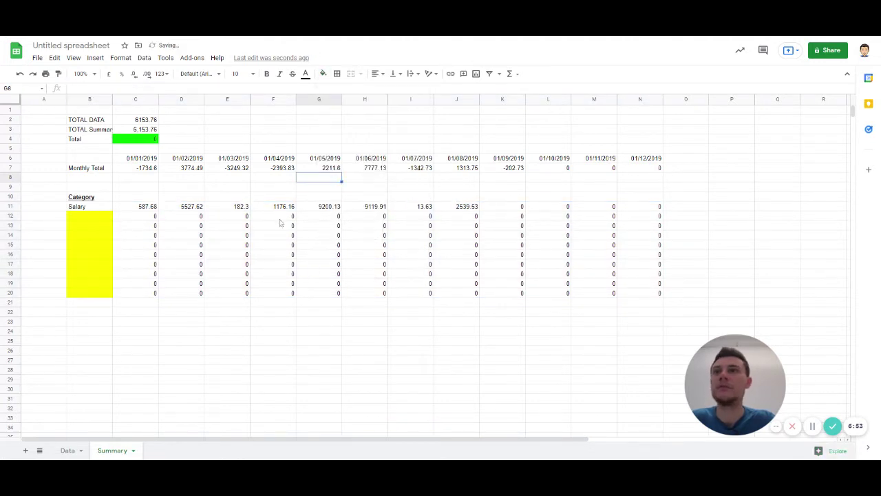
pyautogui.click(275, 217)
pyautogui.moveTo(142, 211); pyautogui.dragTo(469, 201)
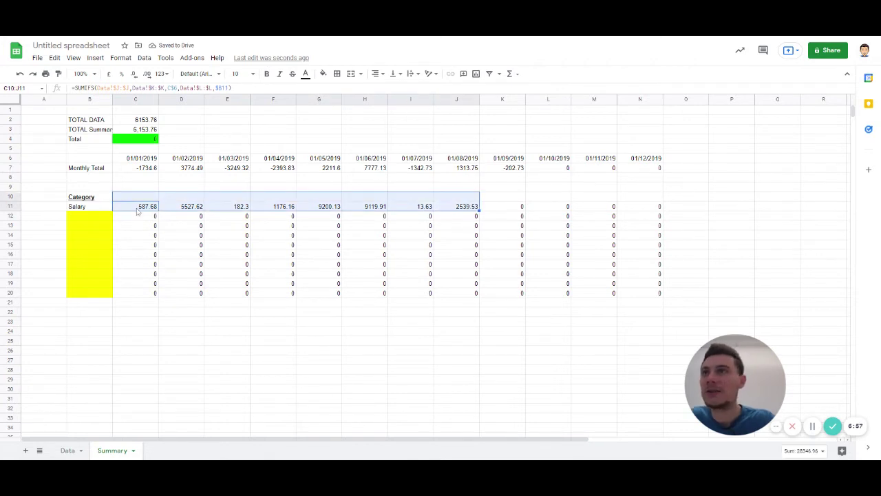
pyautogui.moveTo(451, 208); pyautogui.dragTo(136, 210)
pyautogui.click(187, 245)
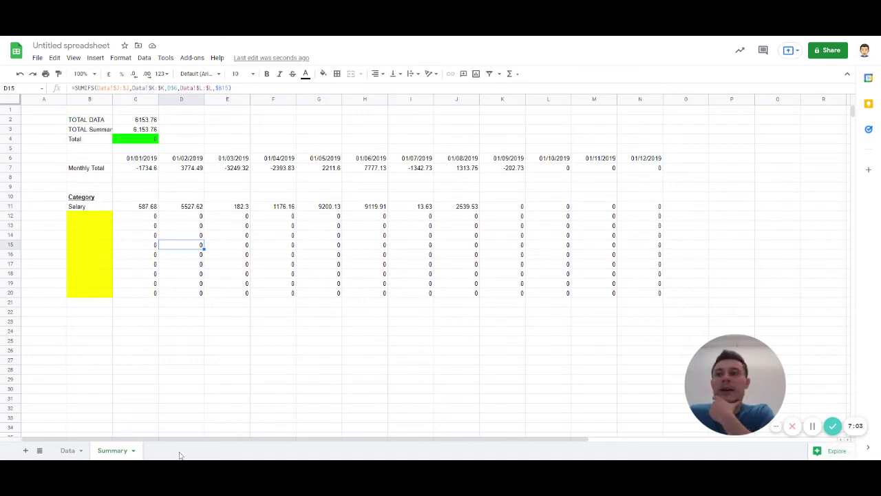
# - Widen the Transaction Description column on the Data sheet so the full descriptions can be read
pyautogui.click(71, 450)
pyautogui.click(274, 213)
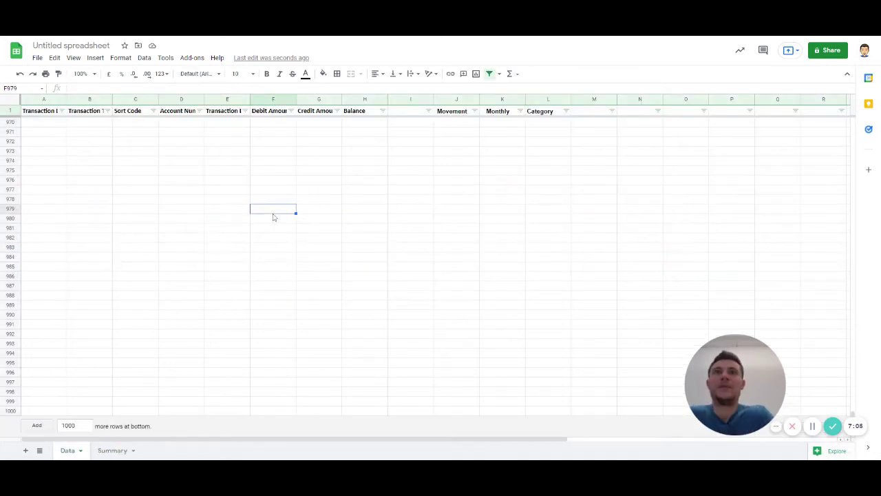
pyautogui.hotkey('ctrl', 'Home')
pyautogui.click(246, 188)
pyautogui.moveTo(288, 99); pyautogui.dragTo(309, 100)
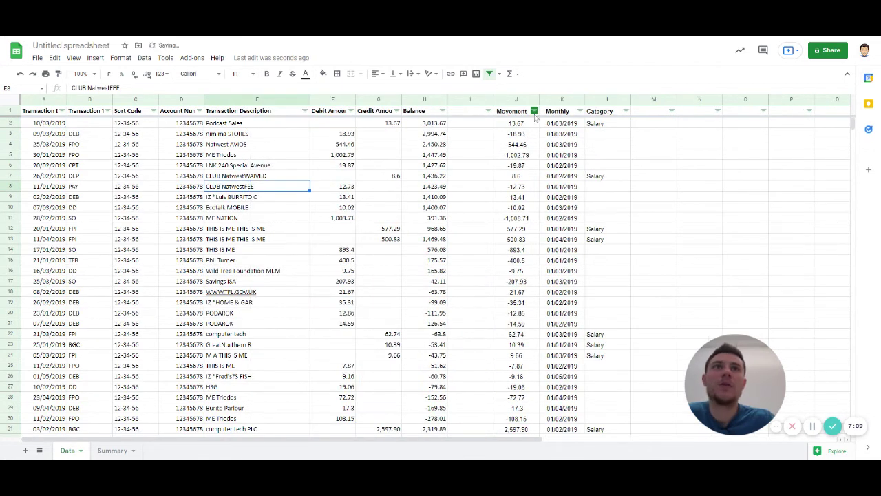
# - Filter the Category column to exclude Salary, leaving only the uncategorised transactions
pyautogui.click(626, 111)
pyautogui.click(532, 276)
pyautogui.click(606, 336)
pyautogui.click(268, 179)
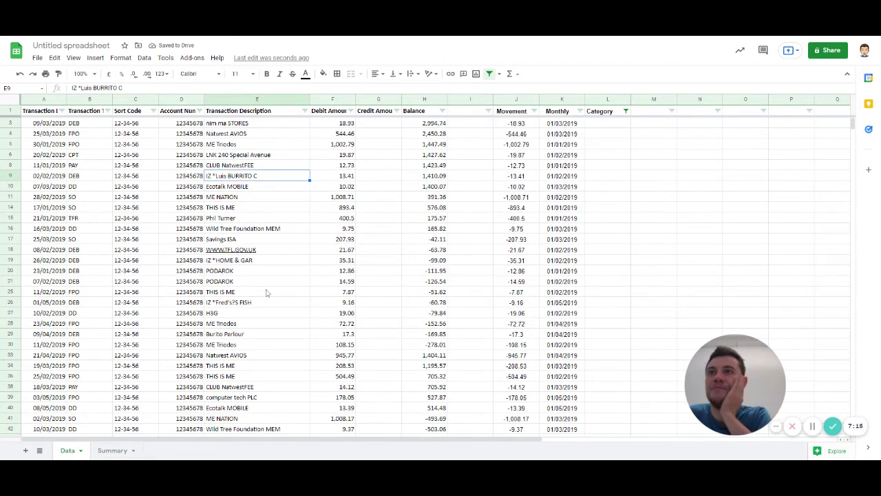
pyautogui.click(248, 125)
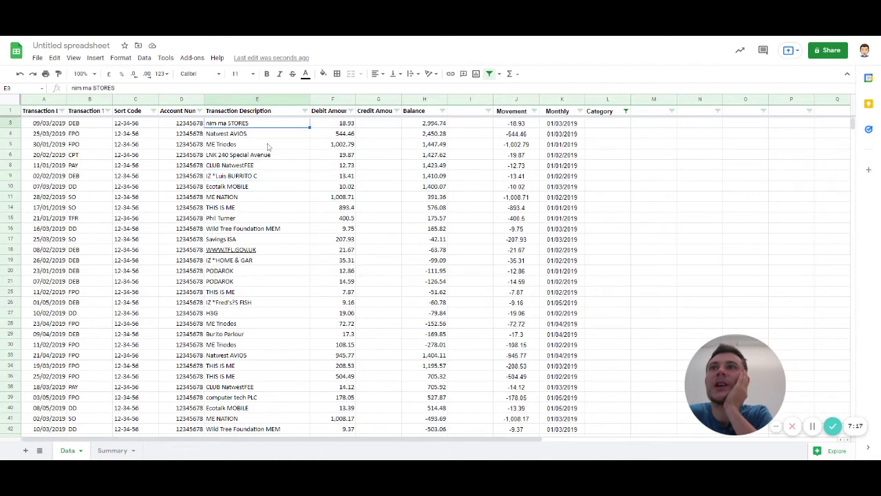
# - Filter the Transaction Description column to the single value "nim ma STORES"
pyautogui.click(305, 111)
pyautogui.click(215, 222)
pyautogui.write('nim')
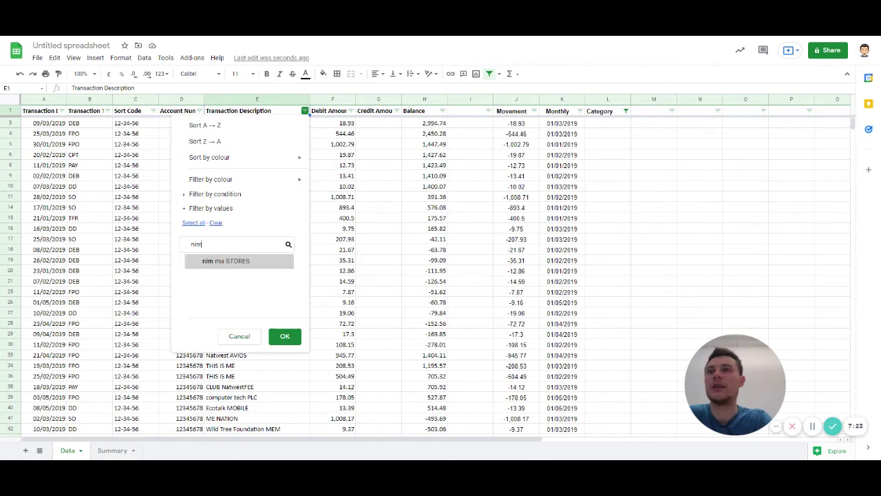
pyautogui.click(223, 261)
pyautogui.click(284, 336)
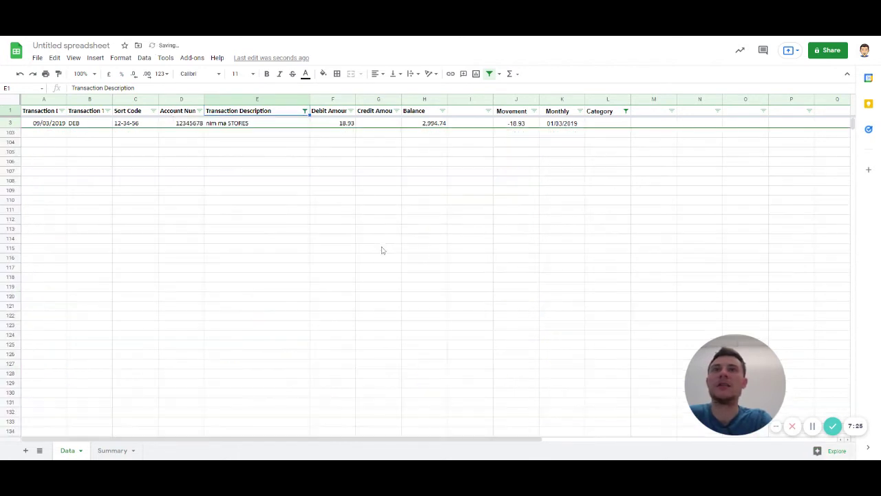
# - Enter the category "Groceries" in L3 for the nim ma STORES transaction
pyautogui.click(382, 250)
pyautogui.click(605, 124)
pyautogui.write('Groceries')
pyautogui.press('Return')
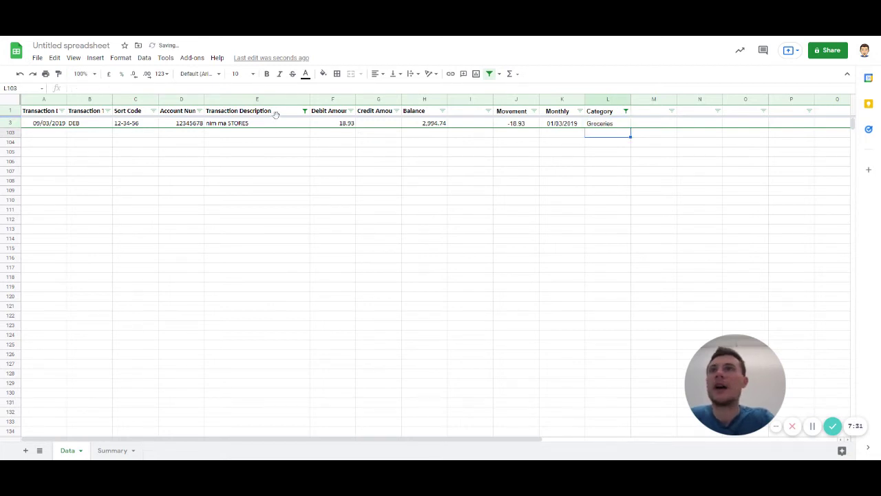
pyautogui.click(305, 111)
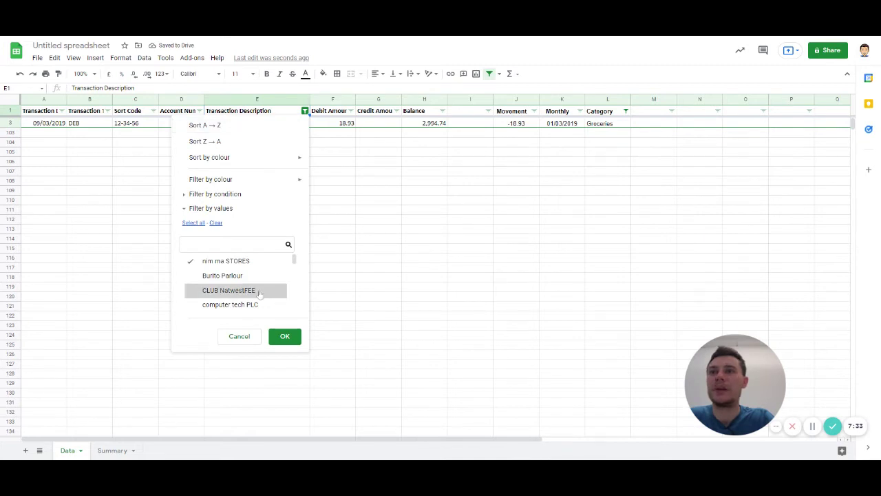
pyautogui.click(237, 276)
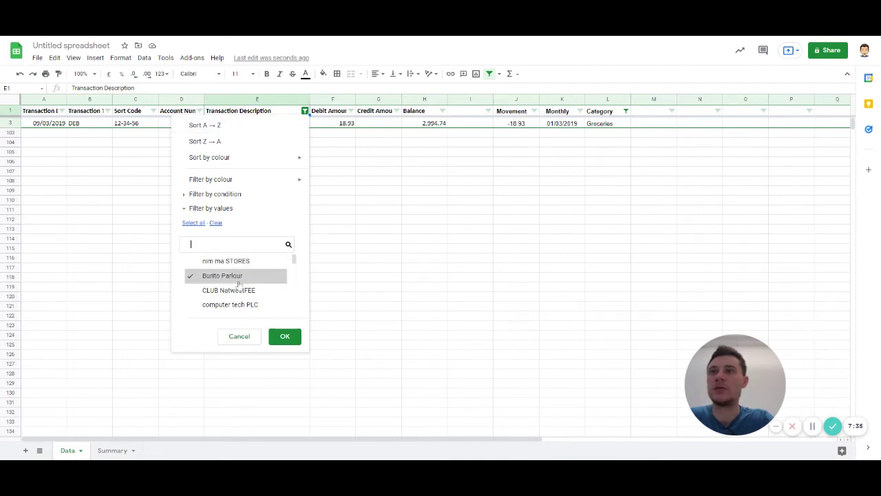
pyautogui.click(425, 242)
# - Change the category of the nim ma STORES transaction in L3 to "Food"
pyautogui.click(599, 123)
pyautogui.write('Food')
pyautogui.press('Return')
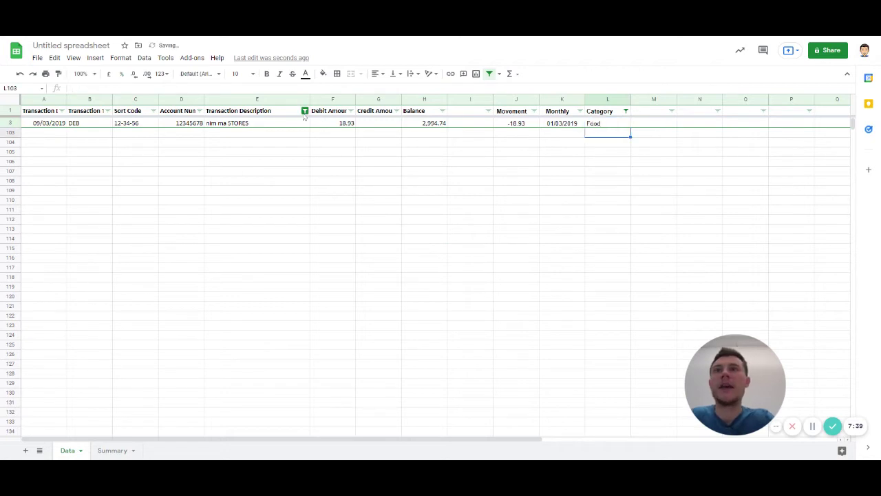
# - Filter the Transaction Description column to the single value "Burito Parlour"
pyautogui.click(305, 111)
pyautogui.click(216, 222)
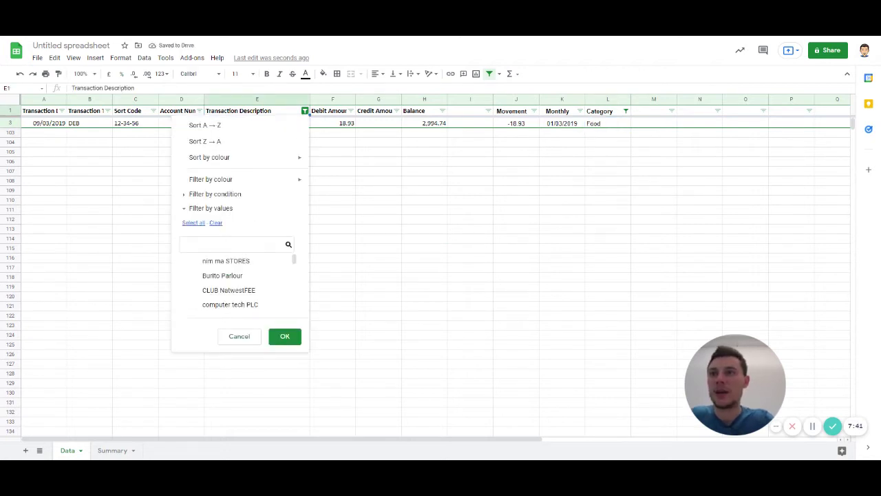
pyautogui.write('buri')
pyautogui.click(214, 263)
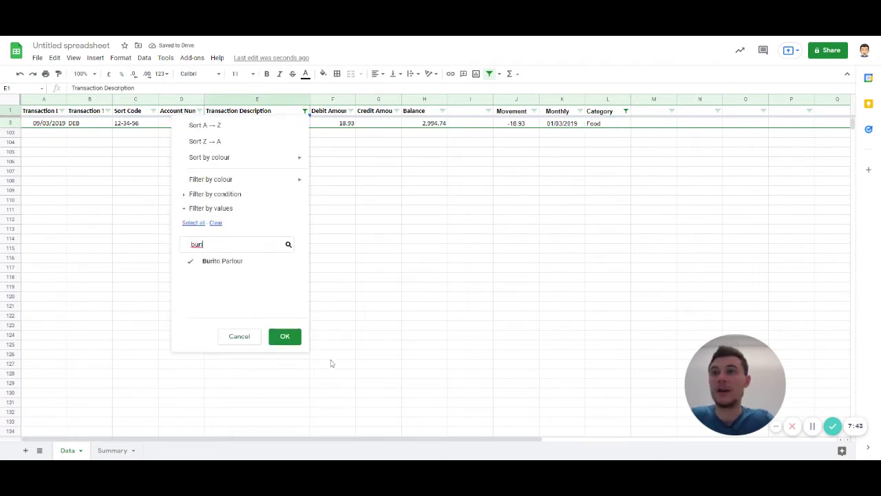
pyautogui.click(285, 337)
# - Enter the category "Eating Out" for the Burito Parlour transaction
pyautogui.click(613, 123)
pyautogui.write('Eating Out')
pyautogui.press('Return')
# - Reselect all values in the Transaction Description filter and look over the transactions still lacking a category
pyautogui.click(305, 111)
pyautogui.click(193, 223)
pyautogui.click(286, 337)
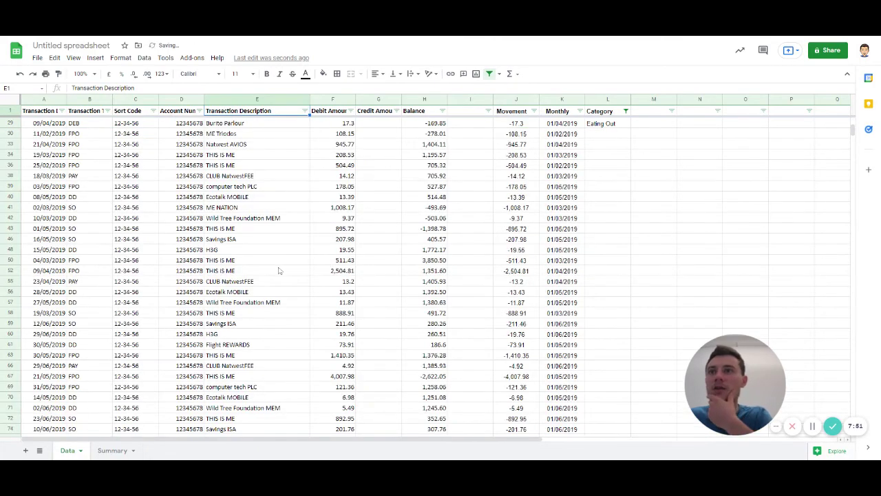
pyautogui.scroll(-6, 279, 271)
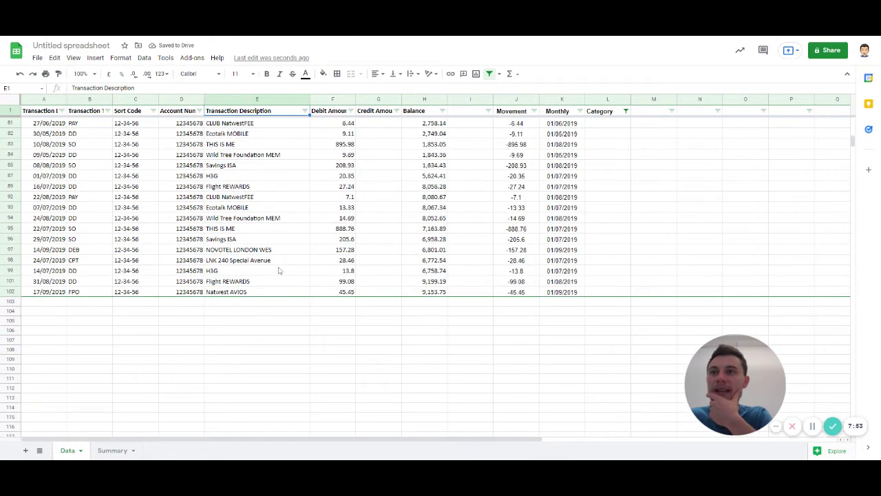
pyautogui.scroll(12, 279, 270)
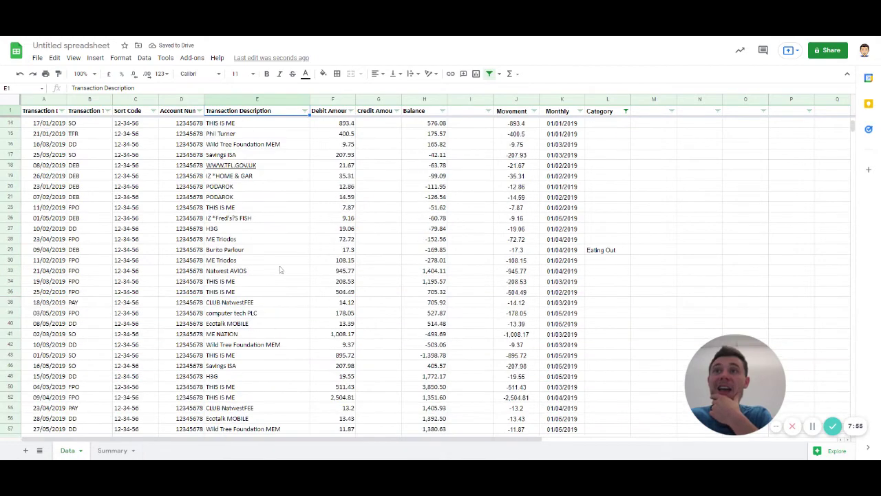
pyautogui.click(272, 199)
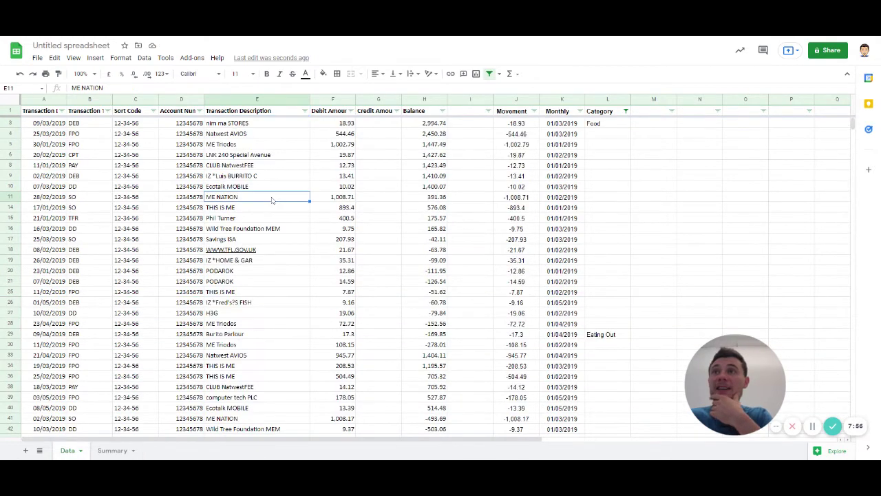
# - Add a new sheet named "List" and place it after the Summary sheet
pyautogui.click(25, 450)
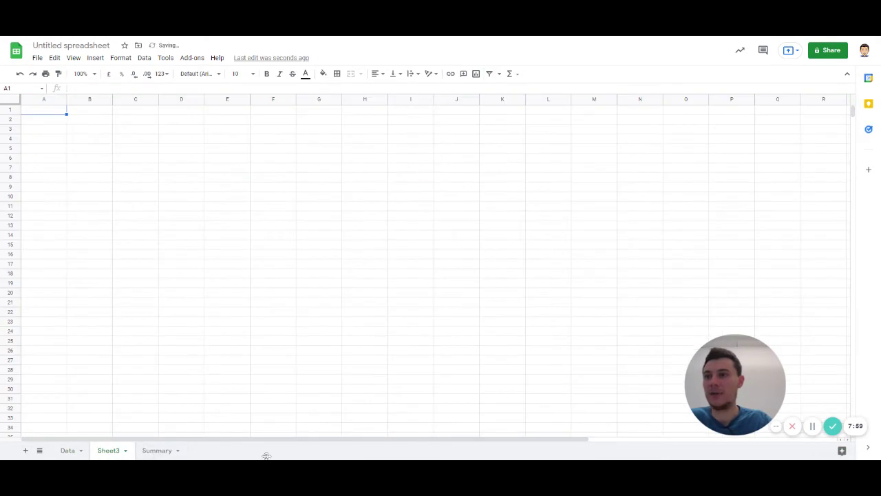
pyautogui.moveTo(124, 451); pyautogui.dragTo(183, 455)
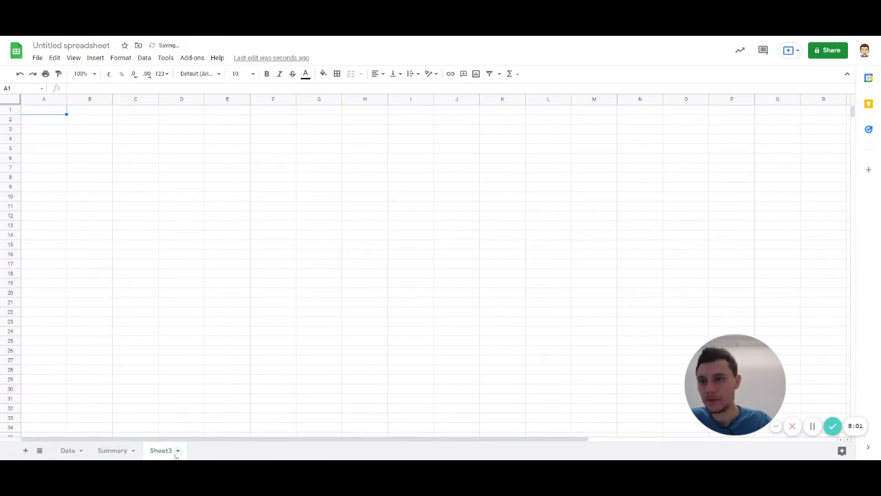
pyautogui.doubleClick(168, 454)
pyautogui.write('List')
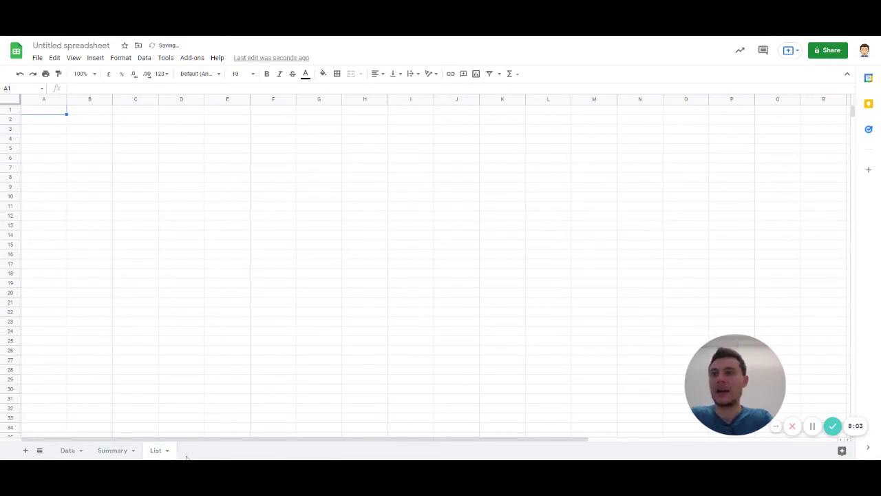
# - Enter =UNIQUE(Data!E:E) in C4 of the List sheet to list every distinct transaction description
pyautogui.click(211, 336)
pyautogui.hotkey('ctrl', 'Home')
pyautogui.press('Right')
pyautogui.press('Down')
pyautogui.press('Down')
pyautogui.press('Down')
pyautogui.press('Right')
pyautogui.write('=unIQUE(')
pyautogui.hotkey('alt', 'Up')
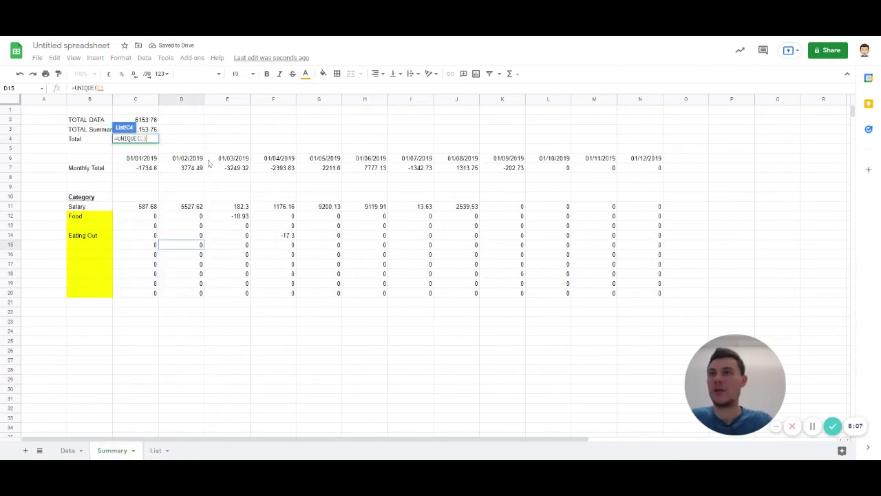
pyautogui.click(67, 451)
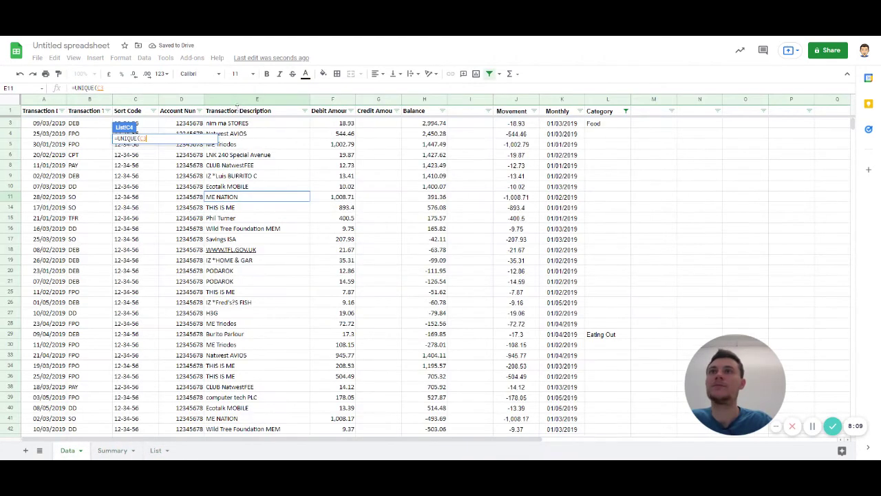
pyautogui.click(239, 100)
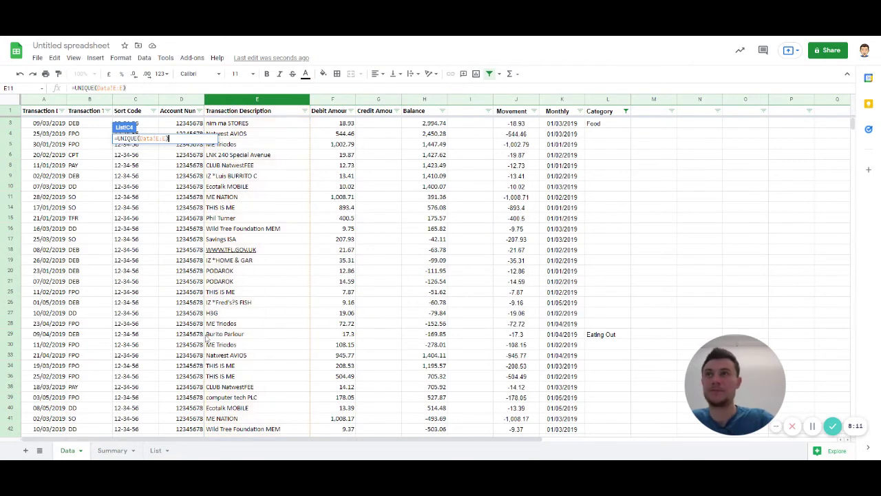
pyautogui.press('Return')
# - Compare the count of unique descriptions on the List sheet with the count of filtered descriptions on the Data sheet
pyautogui.hotkey('ctrl', 'shift', 'Down')
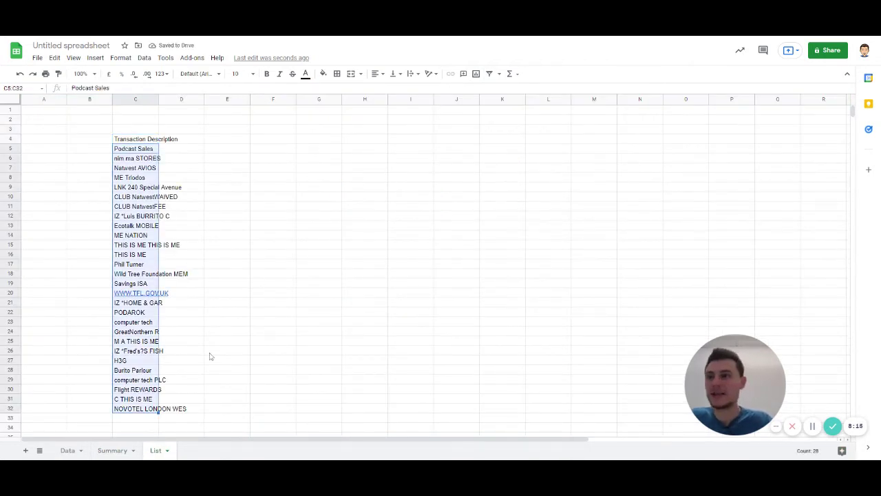
pyautogui.hotkey('ctrl', 'shift', 'pageup')
pyautogui.hotkey('ctrl', 'shift', 'pageup')
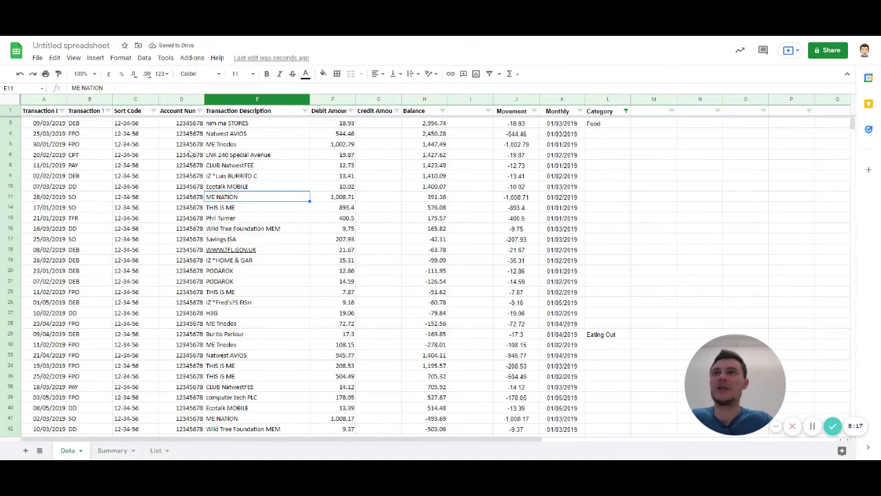
pyautogui.hotkey('ctrl', 'shift', 'Down')
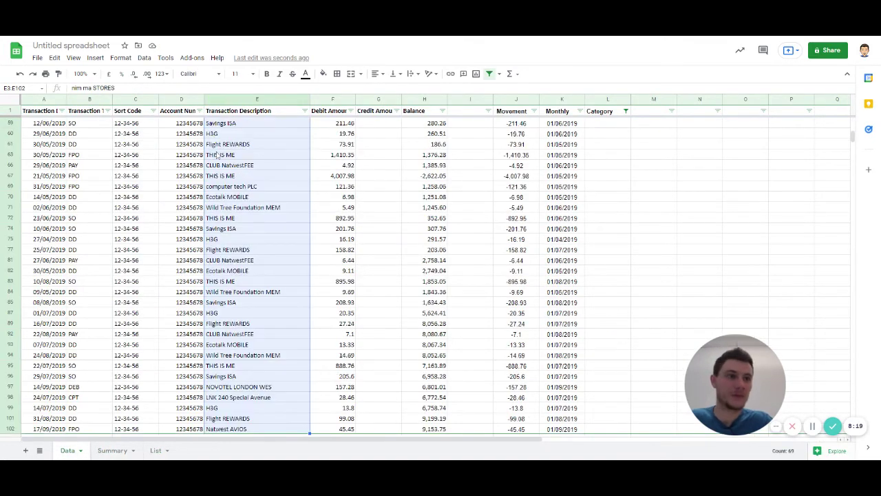
pyautogui.click(156, 451)
# - Widen column C of the List sheet to fit the descriptions and enter the header "Category" in D4
pyautogui.click(185, 152)
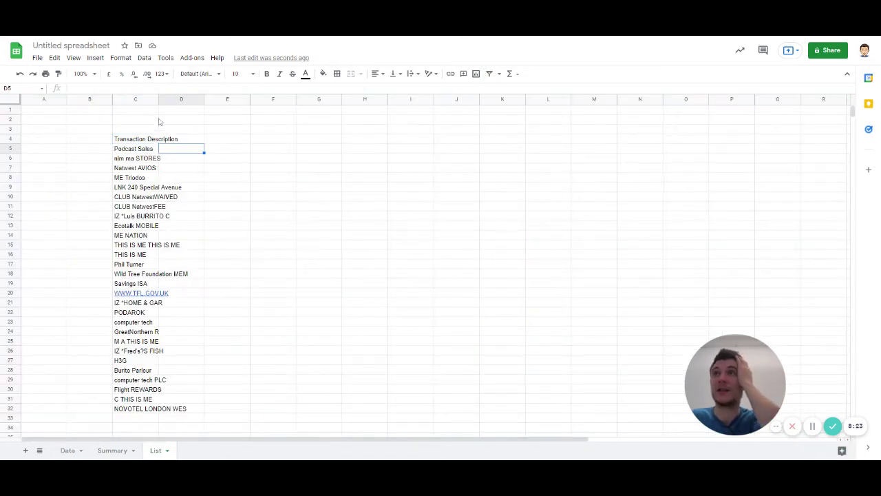
pyautogui.moveTo(158, 99); pyautogui.dragTo(194, 99)
pyautogui.press('Up')
pyautogui.write('Category')
pyautogui.press('Return')
pyautogui.press('Up')
pyautogui.write('Category')
pyautogui.press('Return')
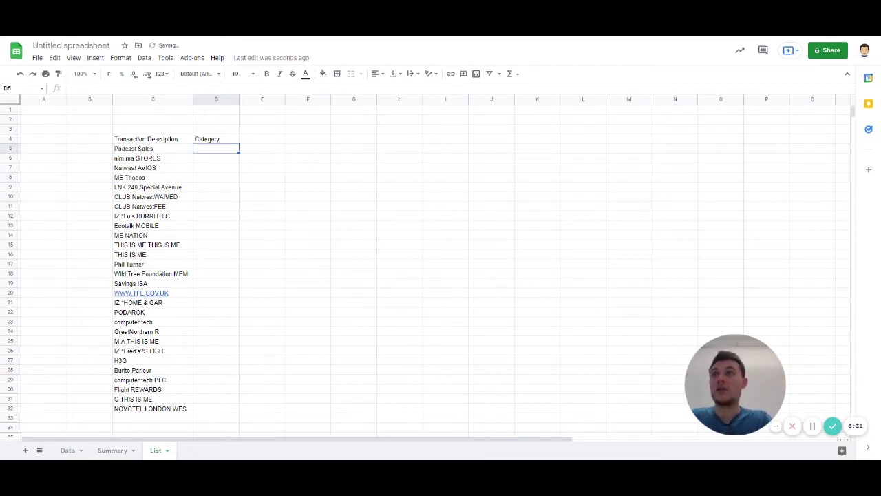
# - Categorise Podcast Sales as "Salary", nim ma STORES as "Food" and Natwest AVIOS as "Reward" in D5:D7
pyautogui.write('Salary')
pyautogui.press('Return')
pyautogui.write('Food')
pyautogui.press('Return')
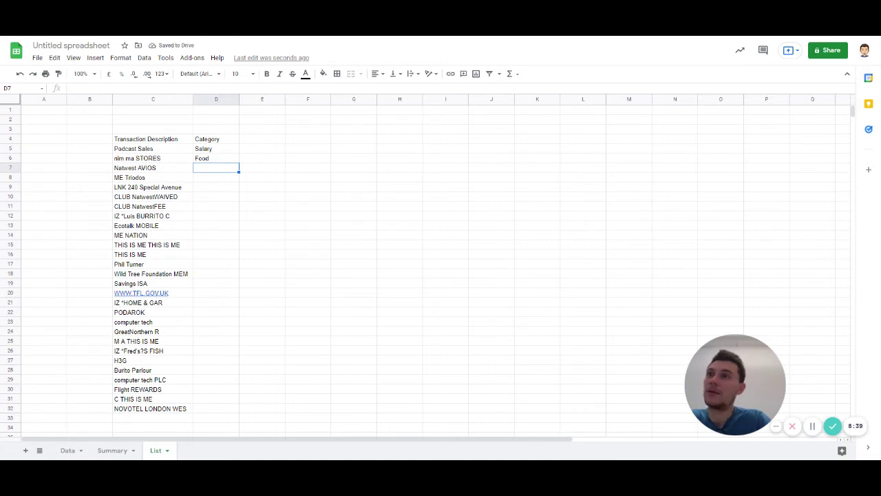
pyautogui.write('Reward')
pyautogui.press('Return')
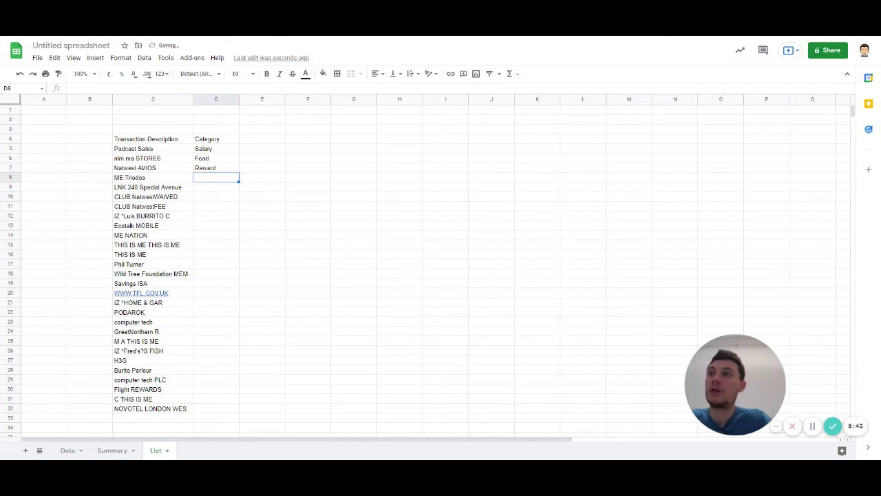
pyautogui.write('Bank Trans')
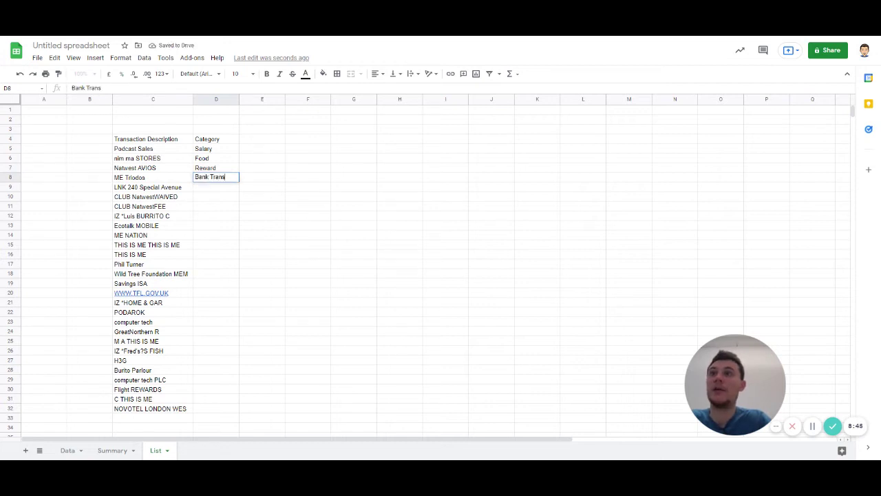
pyautogui.write('fer')
pyautogui.press('Escape')
# - Categorise ME Triodos as "Savings" in D8 and LNK 240 Special Avenue as "Withdrawals" in D9
pyautogui.write('Savings')
pyautogui.press('Return')
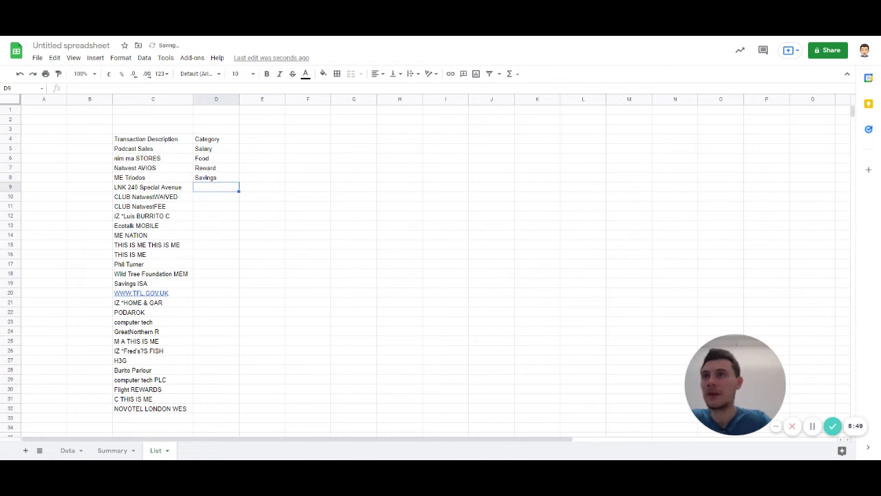
pyautogui.write('Withdrawals')
pyautogui.press('Return')
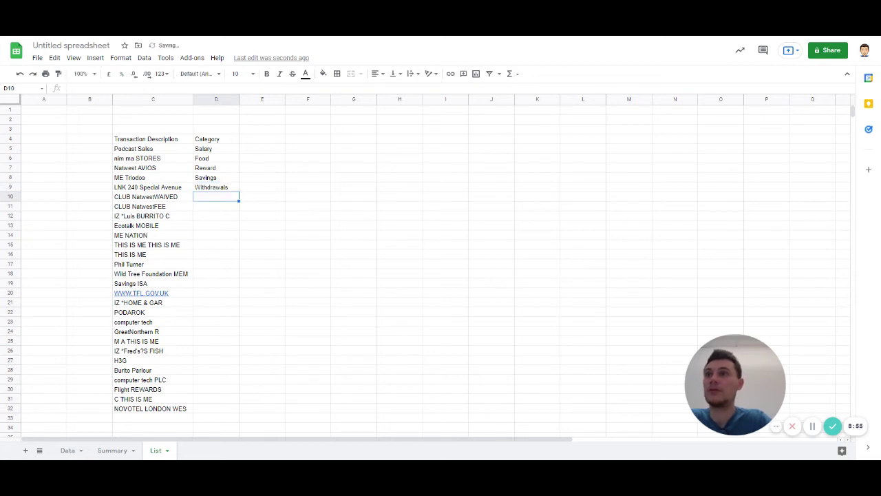
# - Categorise both CLUB Natwest entries as "Fees", IZ *Luis BURRITO C as "Eating Out" and Ecotalk MOBILE as "Mobile Phone" in D10:D13
pyautogui.write('Fees')
pyautogui.press('Return')
pyautogui.write('Fees')
pyautogui.press('Down')
pyautogui.press('Down')
pyautogui.press('Left')
pyautogui.press('Up')
pyautogui.press('Right')
pyautogui.write('Eating Out')
pyautogui.press('Return')
pyautogui.write('Mobile Phone')
pyautogui.press('Return')
# - Start a separate category list in G5:G8 with "Salary", "Food", "Reward" and "Savings"
pyautogui.press('Up')
pyautogui.hotkey('ctrl', 'Up')
pyautogui.press('Down')
pyautogui.press('Down')
pyautogui.press('Up')
pyautogui.hotkey('ctrl', 'shift', 'Down')
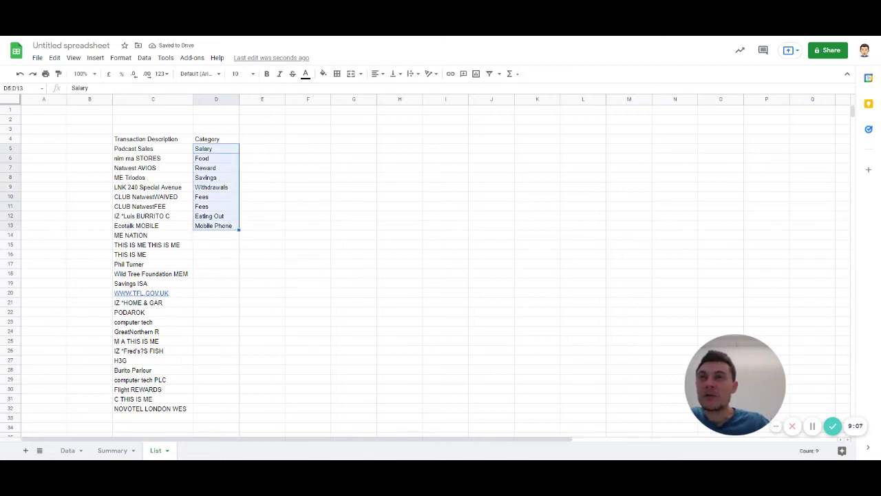
pyautogui.press('Right')
pyautogui.press('Right')
pyautogui.press('Right')
pyautogui.write('Salary')
pyautogui.press('Return')
pyautogui.write('Food')
pyautogui.press('Return')
pyautogui.write('Reward')
pyautogui.press('Return')
pyautogui.write('Savings')
pyautogui.press('Return')
pyautogui.write('Wi')
pyautogui.press('Escape')
# - Copy the Withdrawals and Fees categories from D9:D10 into G9:G10 of the separate category list
pyautogui.press('Left')
pyautogui.press('Left')
pyautogui.press('Left')
pyautogui.hotkey('shift', 'Down')
pyautogui.hotkey('ctrl', 'c')
pyautogui.press('Right')
pyautogui.press('Right')
pyautogui.press('Right')
pyautogui.hotkey('ctrl', 'v')
# - Copy the Eating Out and Mobile Phone categories from D12:D13 into G11:G12
pyautogui.press('Left')
pyautogui.press('Left')
pyautogui.press('Left')
pyautogui.press('Down')
pyautogui.press('Down')
pyautogui.press('Down')
pyautogui.hotkey('shift', 'Down')
pyautogui.hotkey('ctrl', 'c')
pyautogui.press('Right')
pyautogui.press('Right')
pyautogui.press('Right')
pyautogui.press('Up')
pyautogui.hotkey('ctrl', 'v')
# - Look through the remaining uncategorised descriptions in column C, from ME NATION down to the end of the list
pyautogui.press('Left')
pyautogui.press('Left')
pyautogui.press('Left')
pyautogui.press('Down')
pyautogui.press('Down')
pyautogui.press('Down')
pyautogui.press('Left')
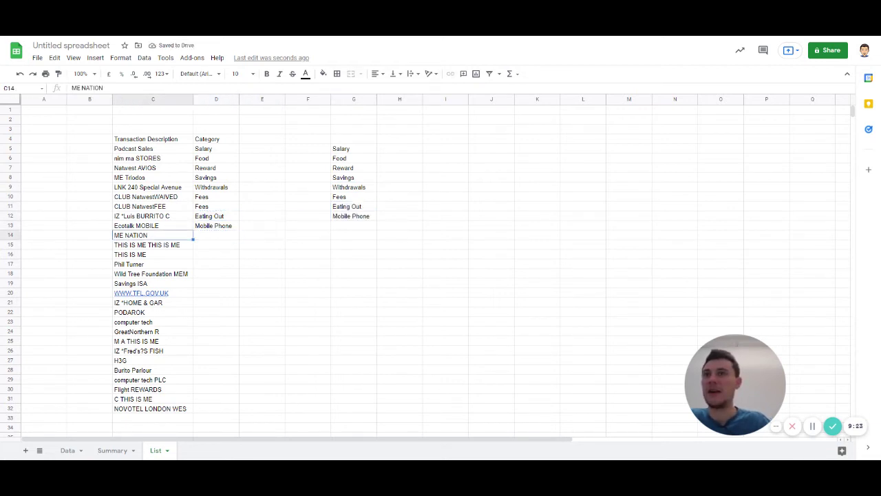
pyautogui.press('Down')
pyautogui.press('Down')
pyautogui.press('Down')
pyautogui.press('Down')
pyautogui.press('Down')
pyautogui.press('Down')
pyautogui.press('Down')
pyautogui.hotkey('ctrl', 'Down')
# - Try the category "Food" for Burito Parlour in D28 and clear the cell again
pyautogui.press('Right')
pyautogui.press('Up')
pyautogui.press('Up')
pyautogui.press('Up')
pyautogui.press('Up')
pyautogui.write('Food')
pyautogui.press('Return')
pyautogui.press('Up')
pyautogui.press('Delete')
pyautogui.press('Right')
pyautogui.press('Right')
pyautogui.press('Right')
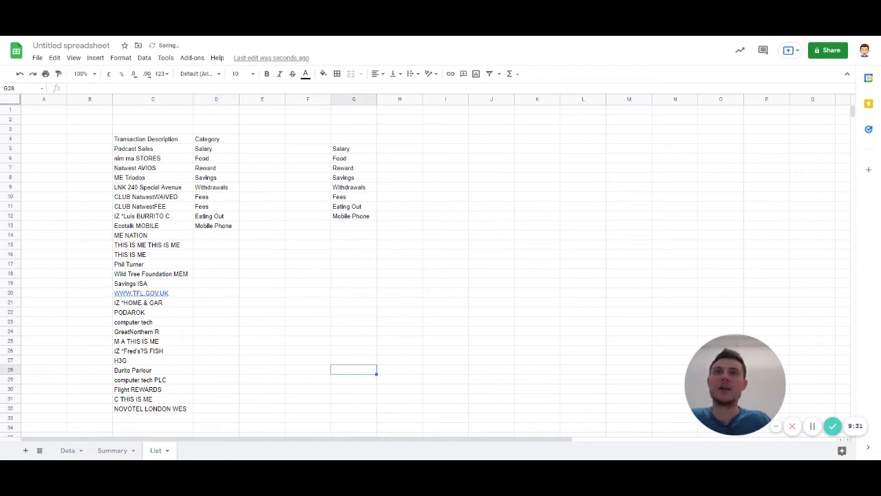
# - Copy the Category heading from D4 into G4 above the separate category list
pyautogui.hotkey('ctrl', 'Up')
pyautogui.hotkey('ctrl', 'Up')
pyautogui.press('Up')
pyautogui.write('C')
pyautogui.press('Left')
pyautogui.press('Left')
pyautogui.press('Left')
pyautogui.hotkey('ctrl', 'c')
pyautogui.press('Right')
pyautogui.press('Right')
pyautogui.press('Right')
pyautogui.hotkey('ctrl', 'v')
# - Make the headings in G4 and C4:D4 bold and underlined
pyautogui.press('Down')
pyautogui.press('Down')
pyautogui.press('Up')
pyautogui.press('Up')
pyautogui.hotkey('ctrl', 'b')
pyautogui.press('Left')
pyautogui.press('Left')
pyautogui.press('Left')
pyautogui.hotkey('shift', 'Left')
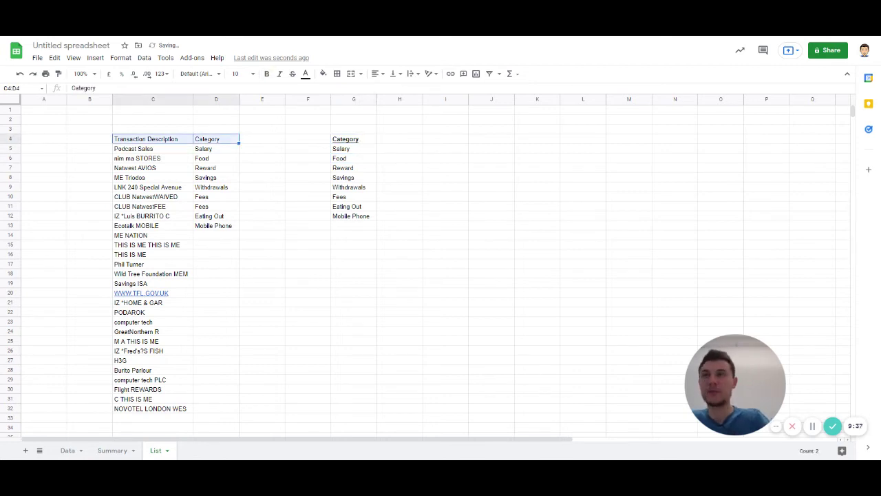
pyautogui.hotkey('ctrl', 'b')
# - Add a data validation drop-down to the category cells D5:D32, using G5:G17 as the list range
pyautogui.moveTo(139, 150); pyautogui.dragTo(159, 351)
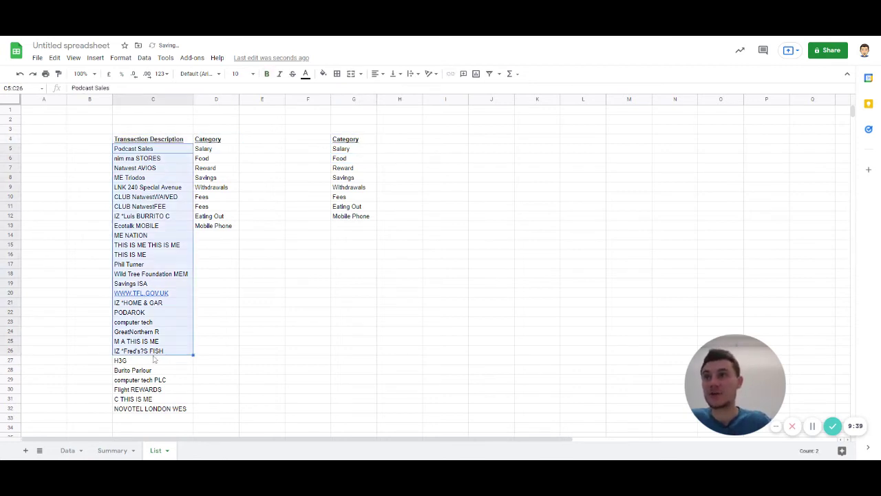
pyautogui.moveTo(206, 149); pyautogui.dragTo(214, 321)
pyautogui.click(310, 279)
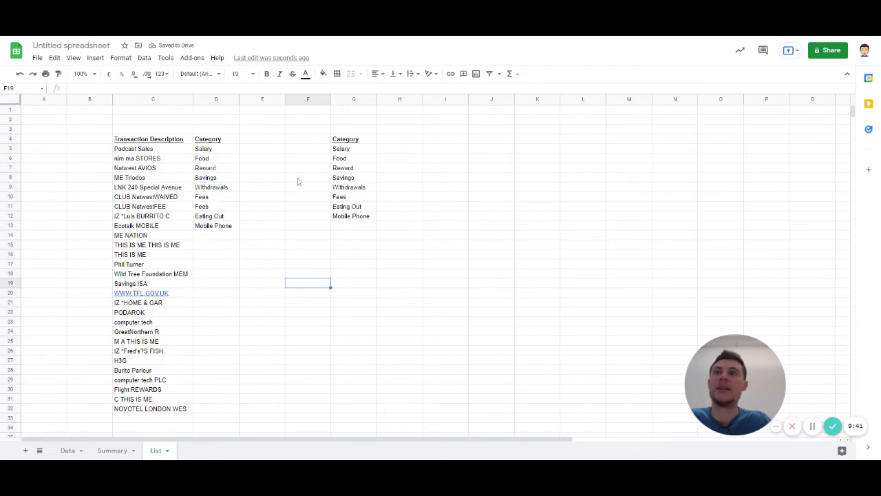
pyautogui.moveTo(228, 153); pyautogui.dragTo(213, 409)
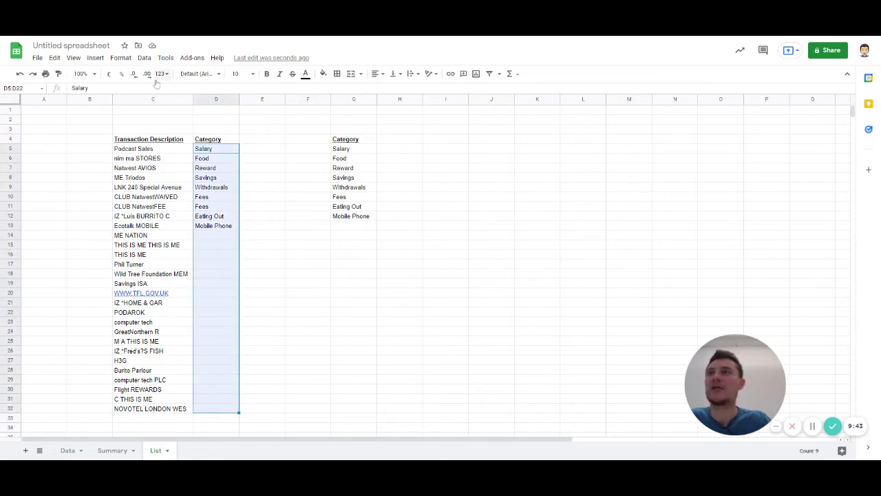
pyautogui.click(144, 58)
pyautogui.click(174, 213)
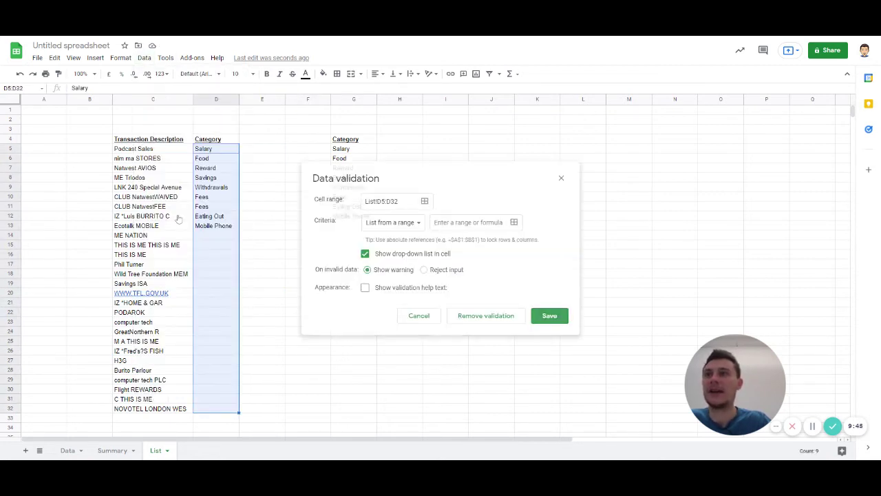
pyautogui.click(513, 222)
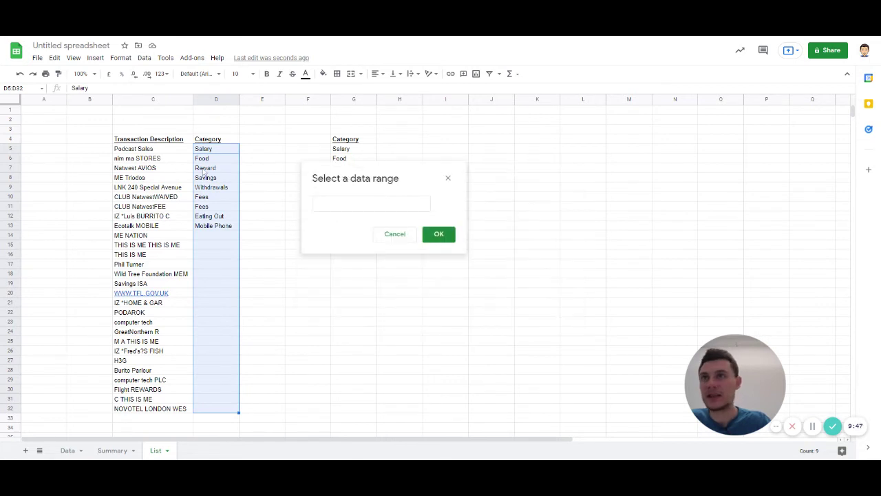
pyautogui.moveTo(355, 149); pyautogui.dragTo(356, 273)
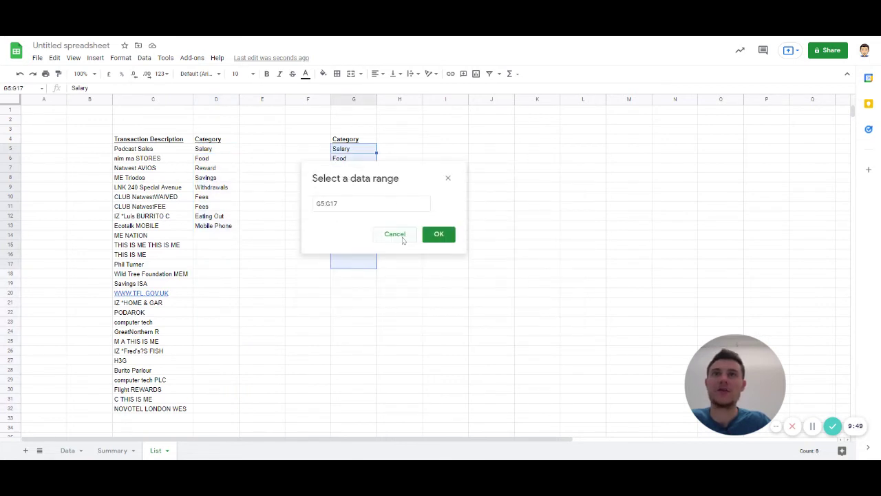
pyautogui.click(438, 234)
pyautogui.click(550, 315)
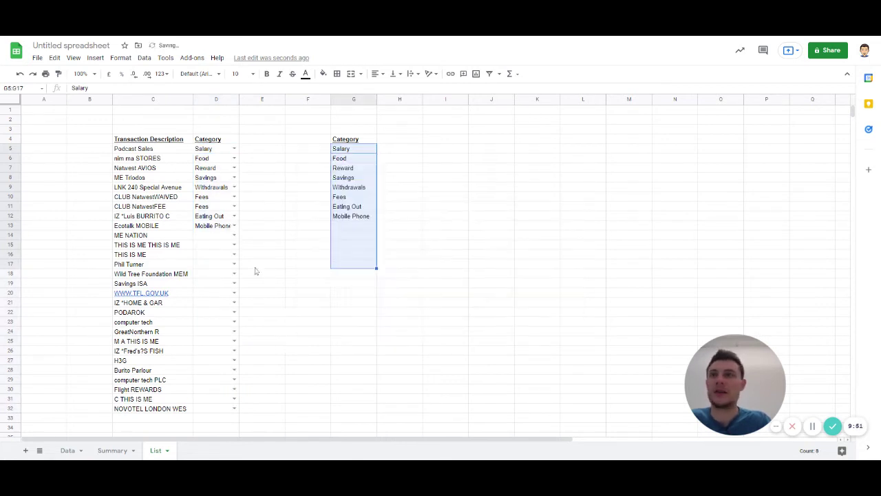
# - Assign the category Savings to ME NATION and the two THIS IS ME descriptions in D14:D16
pyautogui.click(247, 255)
pyautogui.click(170, 236)
pyautogui.press('Right')
pyautogui.write('sav')
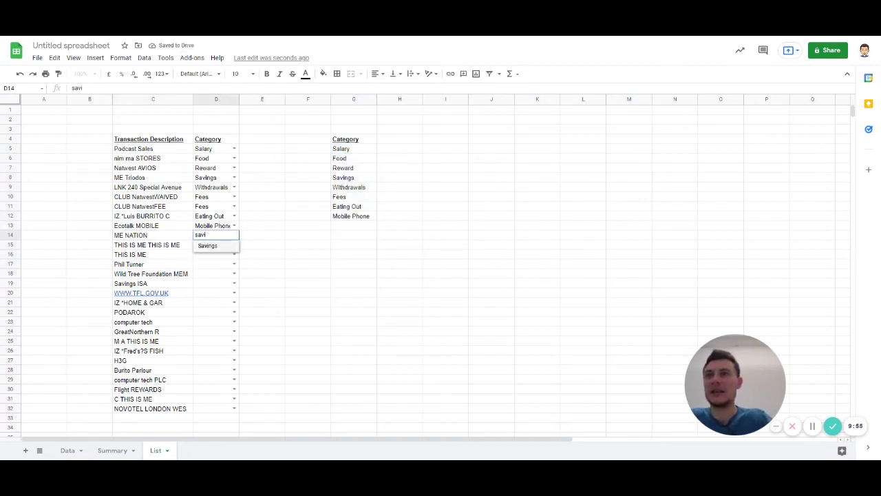
pyautogui.press('Return')
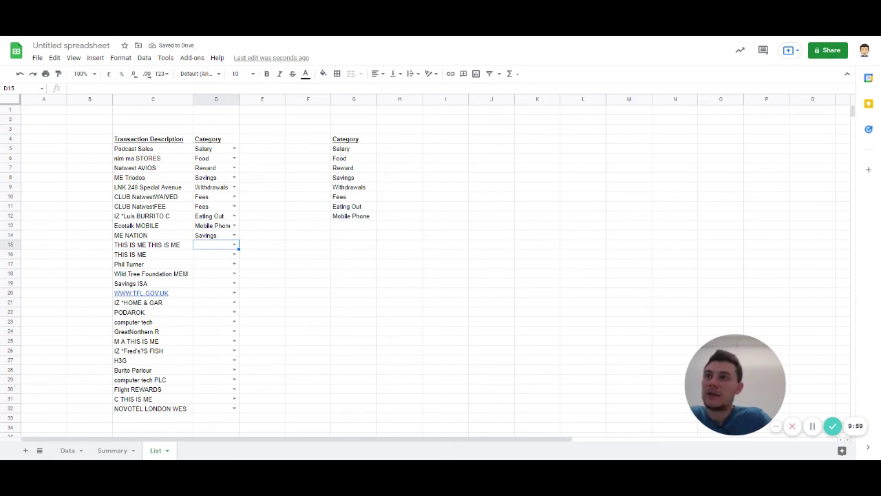
pyautogui.write('avings')
pyautogui.press('Return')
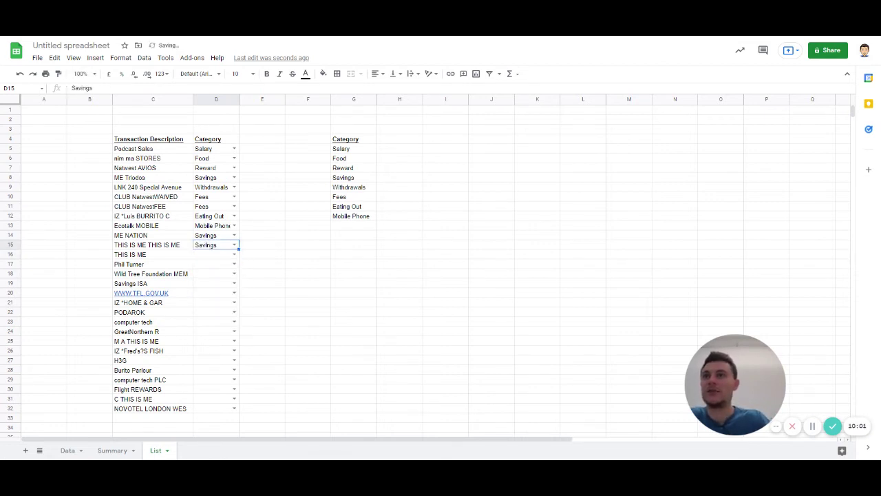
pyautogui.hotkey('ctrl', 'c')
pyautogui.press('Down')
pyautogui.hotkey('ctrl', 'v')
pyautogui.press('Down')
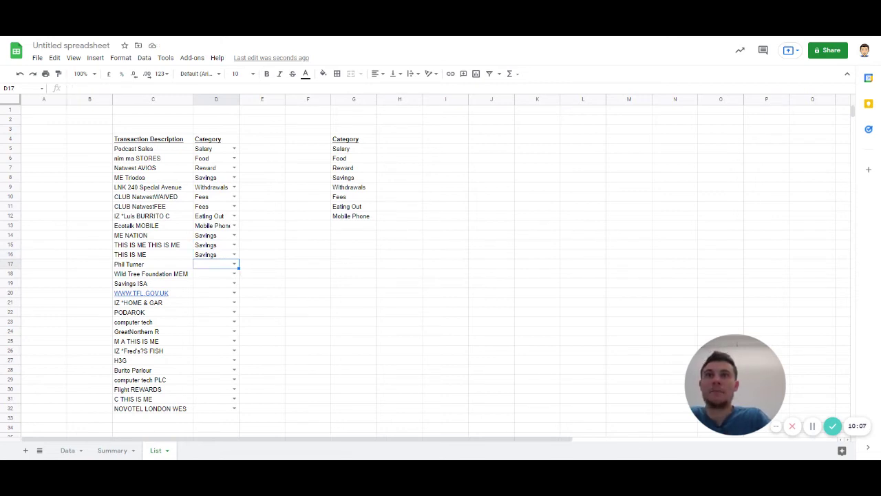
# - Add the category "Big Purchases" to the category list in G13
pyautogui.write('0')
pyautogui.press('Right')
pyautogui.press('Right')
pyautogui.press('Up')
pyautogui.press('Up')
pyautogui.press('Right')
pyautogui.press('Up')
pyautogui.press('Up')
pyautogui.write('IBig Spend')
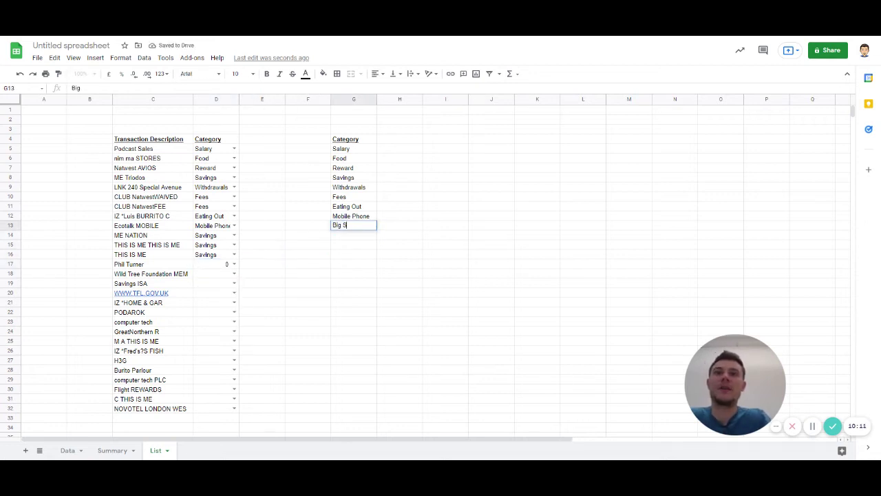
pyautogui.press('Return')
pyautogui.press('Up')
pyautogui.write('Big Purc')
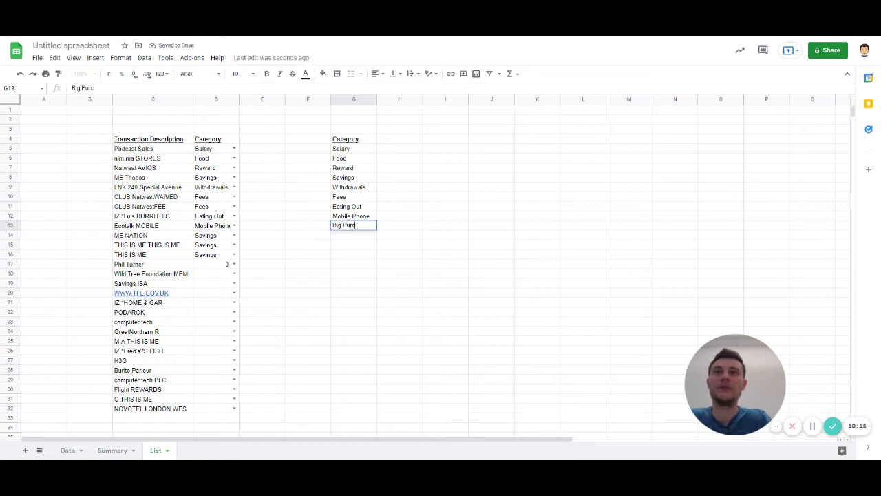
pyautogui.write('hase')
pyautogui.press('Return')
pyautogui.press('Up')
pyautogui.press('F2')
pyautogui.write('s')
pyautogui.press('Return')
# - Set the category in D17 to Big Purchases for the payee in C17
pyautogui.press('Down')
pyautogui.press('Left')
pyautogui.press('Left')
pyautogui.press('Left')
pyautogui.press('Left')
pyautogui.press('Down')
pyautogui.press('Down')
pyautogui.press('Right')
pyautogui.press('Down')
pyautogui.press('Up')
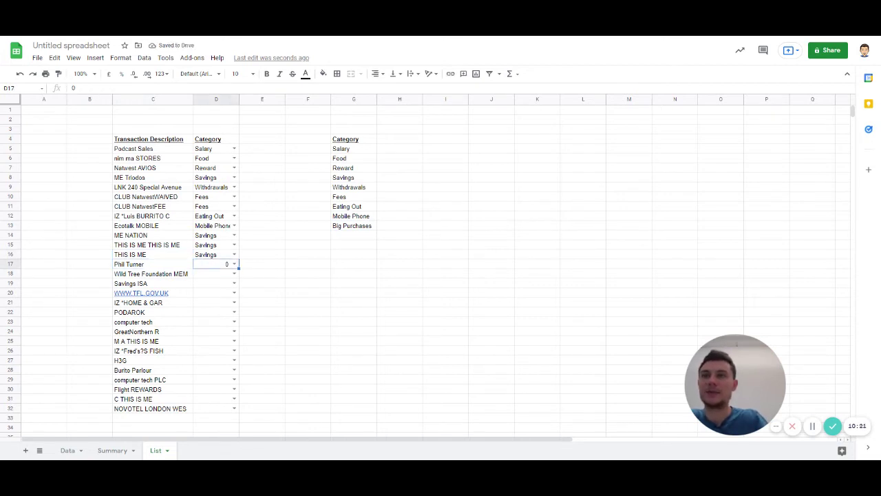
pyautogui.press('Return')
pyautogui.write('B')
pyautogui.press('Return')
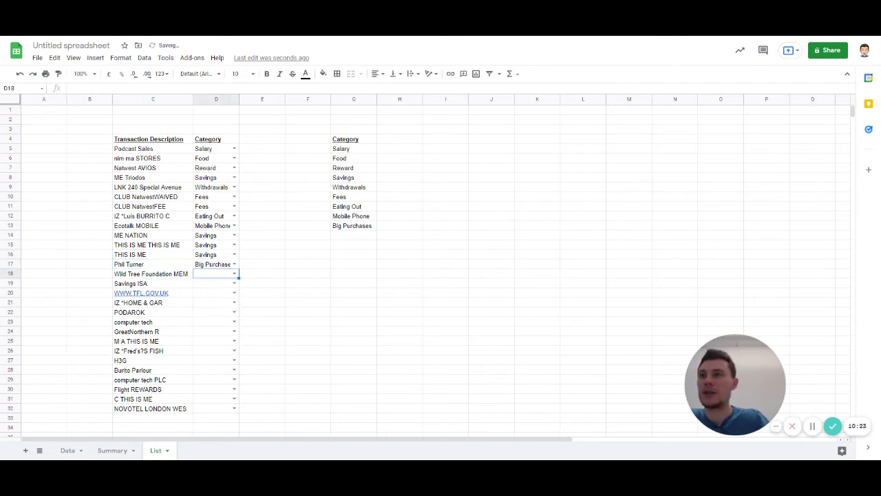
# - Add the category "Charity" to the category list in G14
pyautogui.press('Right')
pyautogui.press('Right')
pyautogui.press('Right')
pyautogui.press('Up')
pyautogui.press('Up')
pyautogui.press('Up')
pyautogui.press('Up')
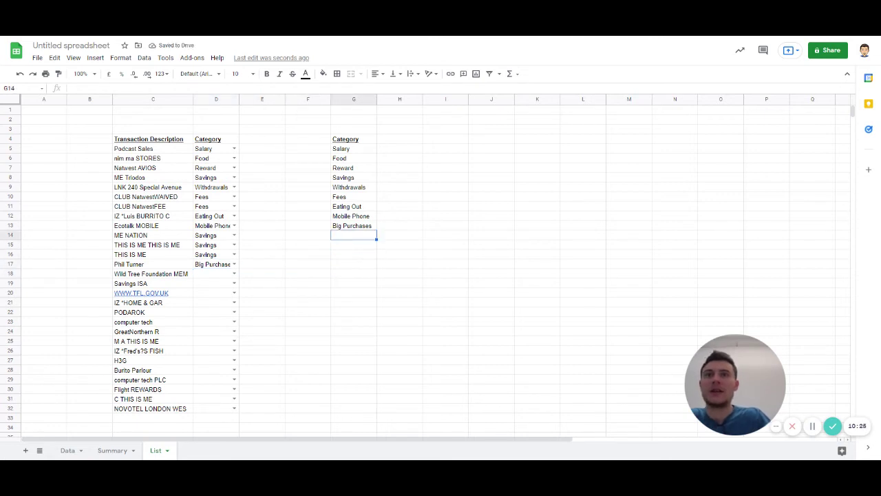
pyautogui.write('Charity')
pyautogui.press('Return')
# - Assign Charity to Wild Tree Foundation MEM in D18 and Savings to Savings ISA in D19
pyautogui.press('Down')
pyautogui.press('Down')
pyautogui.press('Down')
pyautogui.press('Left')
pyautogui.press('Left')
pyautogui.press('Left')
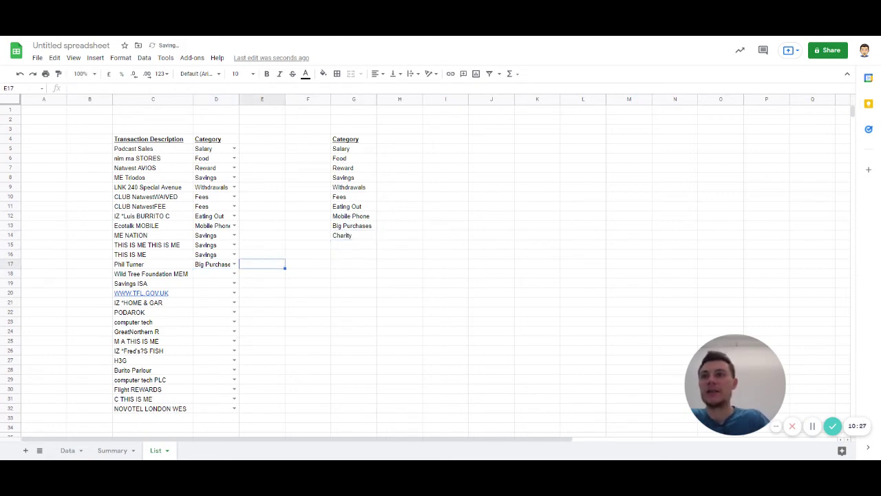
pyautogui.press('Return')
pyautogui.write('Char')
pyautogui.press('Return')
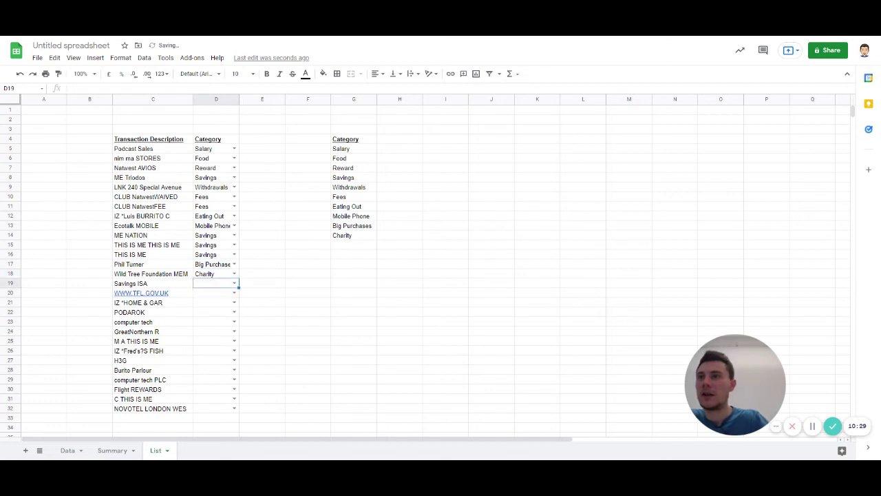
pyautogui.write('Sav')
pyautogui.press('Return')
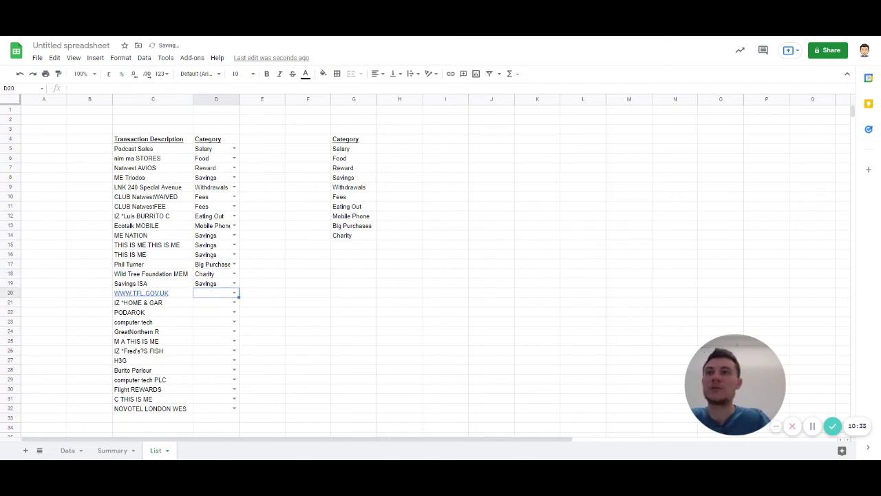
pyautogui.press('Return')
pyautogui.write('Tran')
pyautogui.press('Escape')
# - Add the category "Transport" to the category list in G15
pyautogui.press('Up')
pyautogui.press('Right')
pyautogui.press('Right')
pyautogui.press('Right')
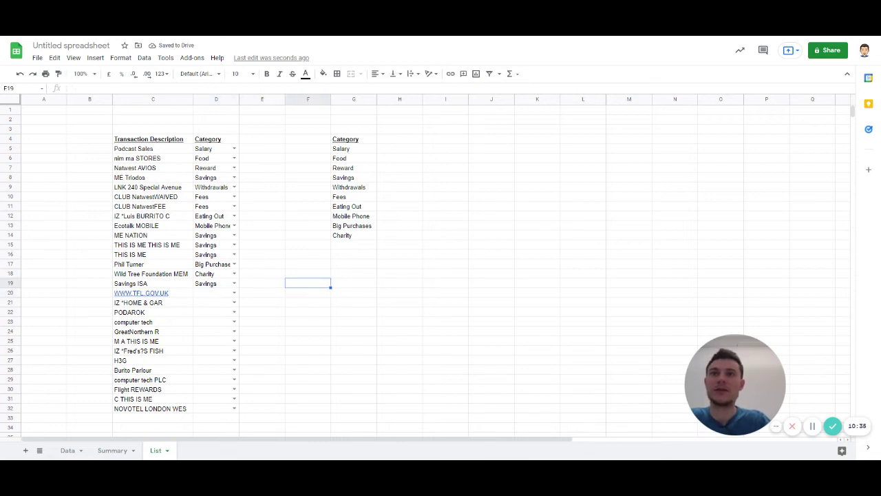
pyautogui.press('Up')
pyautogui.press('Up')
pyautogui.press('Up')
pyautogui.press('Up')
pyautogui.write('Transport')
pyautogui.press('Return')
pyautogui.press('Left')
pyautogui.press('Down')
pyautogui.press('Left')
pyautogui.press('Down')
pyautogui.press('Left')
pyautogui.press('Down')
pyautogui.press('Down')
pyautogui.write('Tra')
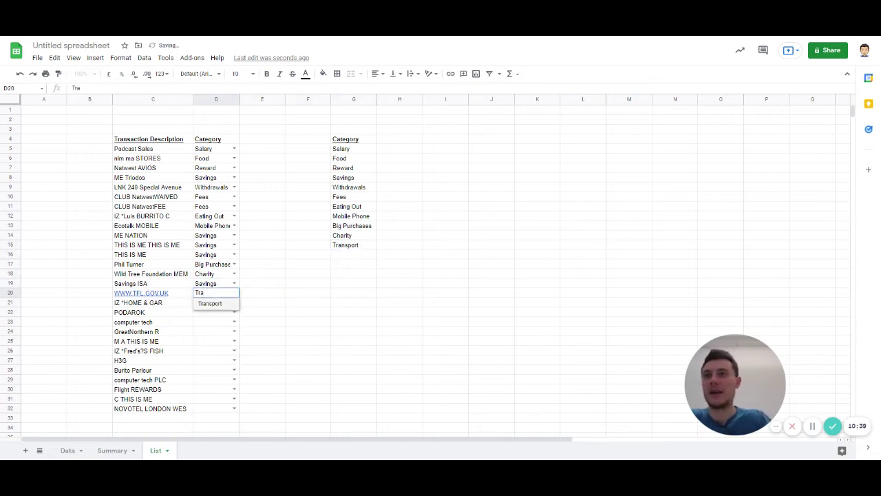
pyautogui.press('Return')
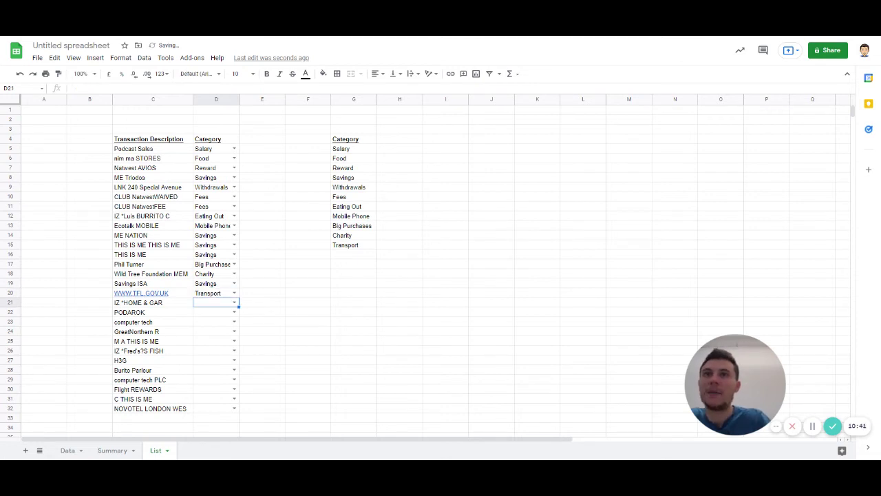
# - Assign the category Big Purchases to IZ *HOME & GAR and PODAROK in D21:D22
pyautogui.write('Big')
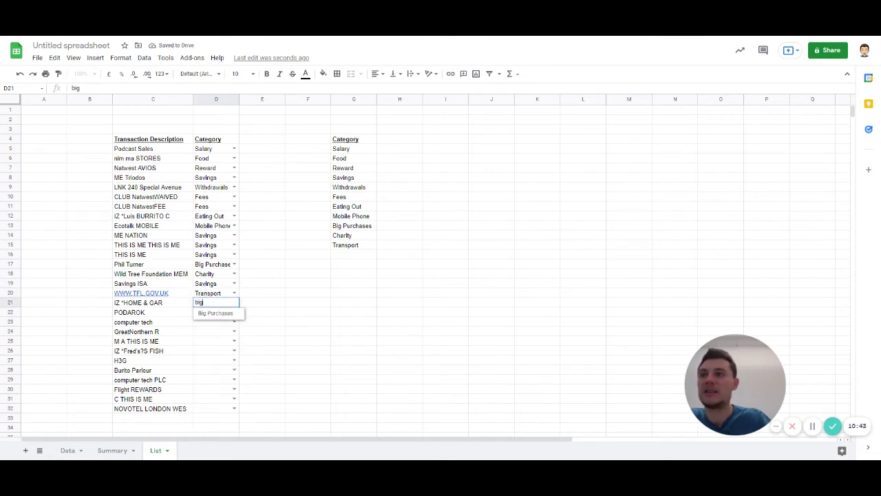
pyautogui.press('Return')
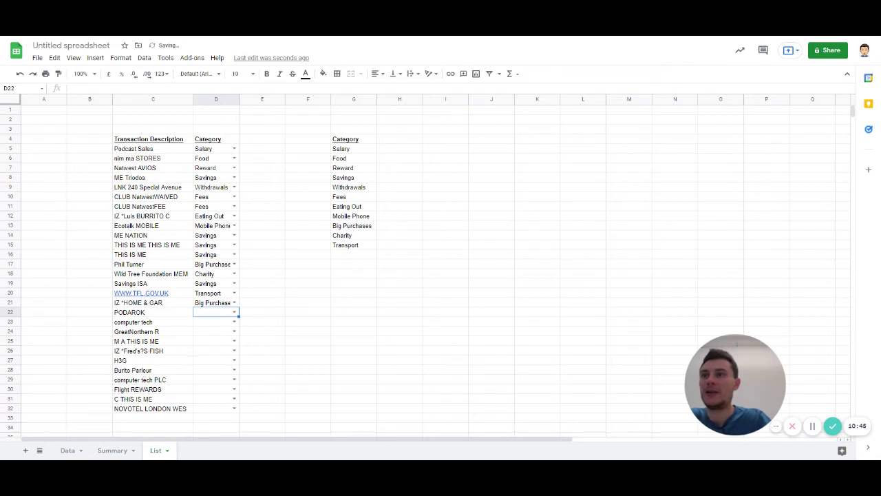
pyautogui.write('Big')
pyautogui.press('Return')
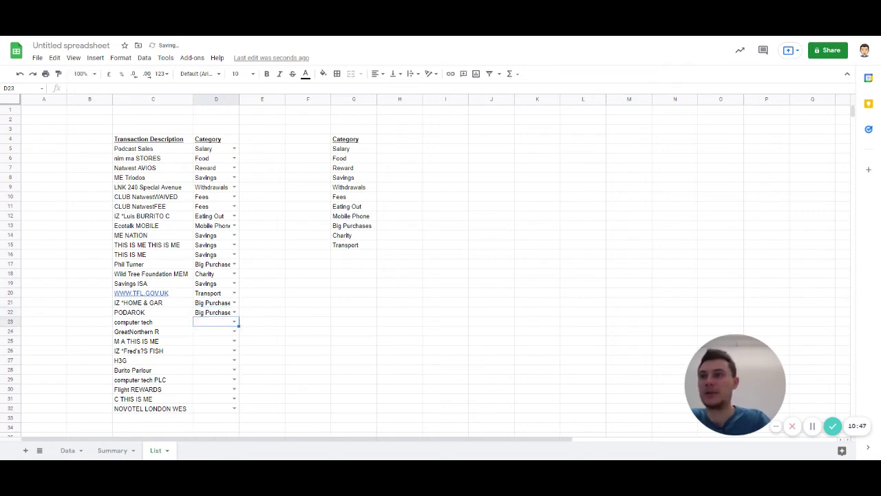
# - Assign Salary to computer tech in D23 and Transport to GreatNorthern R in D24
pyautogui.press('Left')
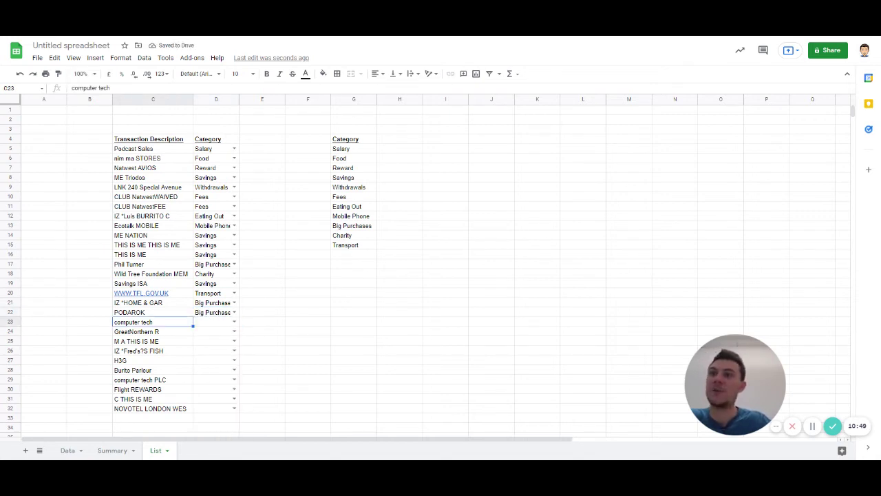
pyautogui.press('Right')
pyautogui.write('Sala')
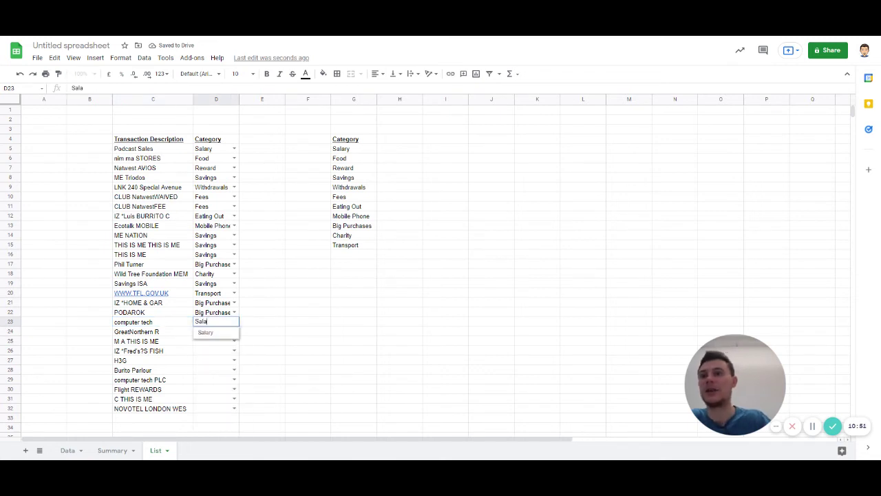
pyautogui.press('Return')
pyautogui.press('Up')
pyautogui.write('sal')
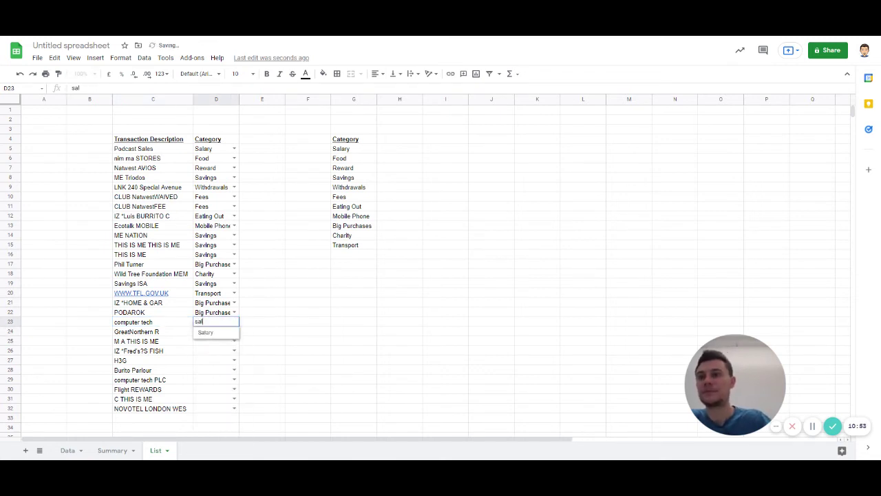
pyautogui.press('Return')
pyautogui.write('tran')
pyautogui.press('Return')
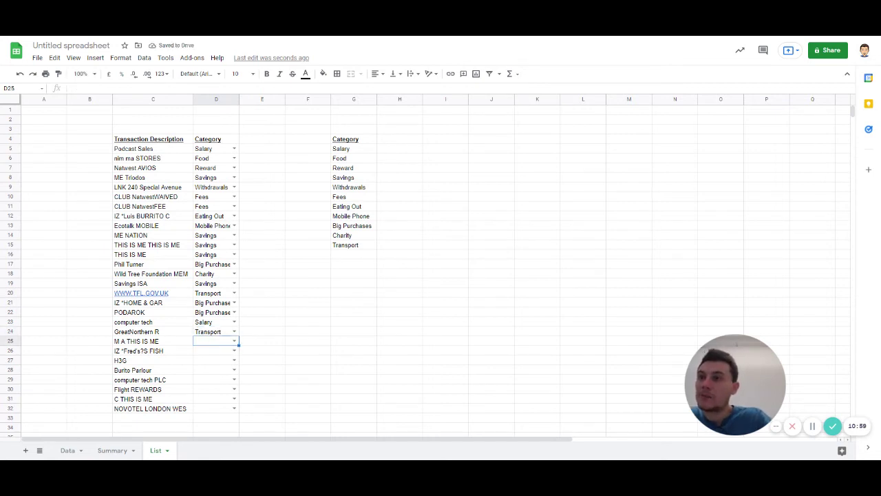
# - Assign Savings to M A THIS IS ME in D25 and Eating Out to the FISH transaction in D26
pyautogui.write('savin')
pyautogui.press('Return')
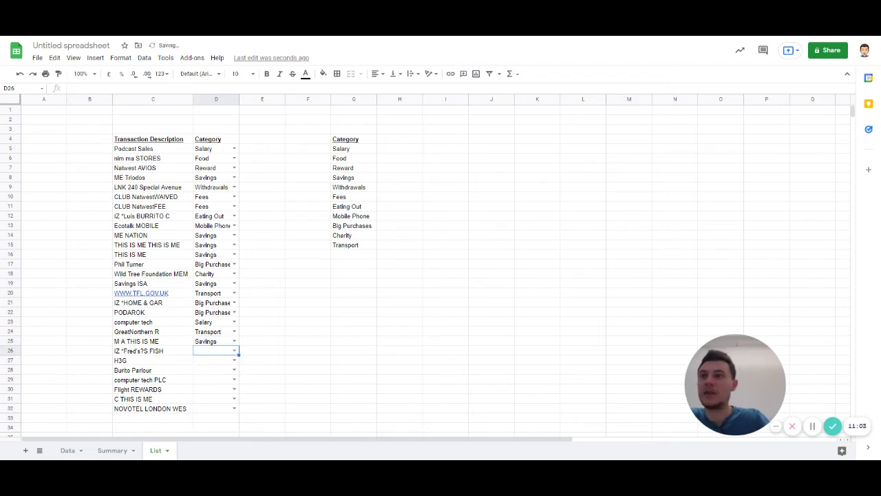
pyautogui.write('eat')
pyautogui.press('Return')
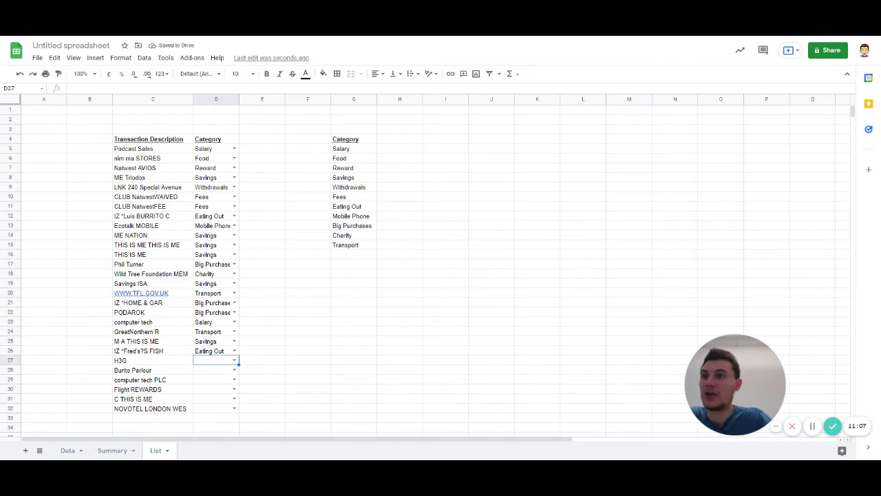
# - Assign Mobile Phone to H3G in D27 and Eating Out to Burito Parlour in D28
pyautogui.write('mobi')
pyautogui.press('Return')
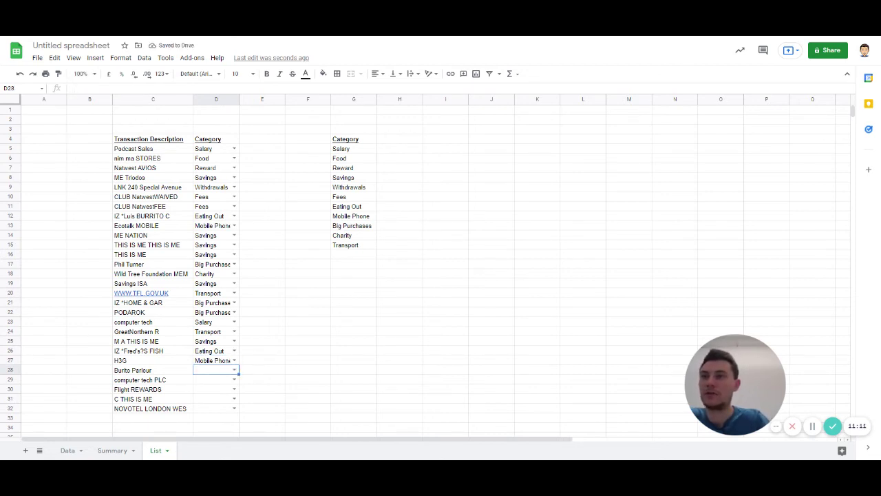
pyautogui.write('eatin')
pyautogui.press('Return')
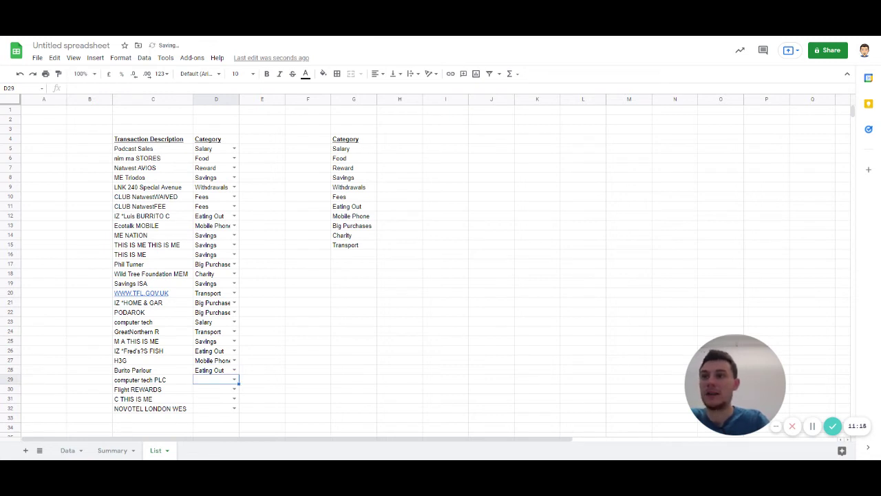
# - Assign Salary to computer tech PLC in D29 and Reward to Flight REWARDS in D30
pyautogui.write('sal')
pyautogui.press('Return')
pyautogui.write('rew')
pyautogui.press('Return')
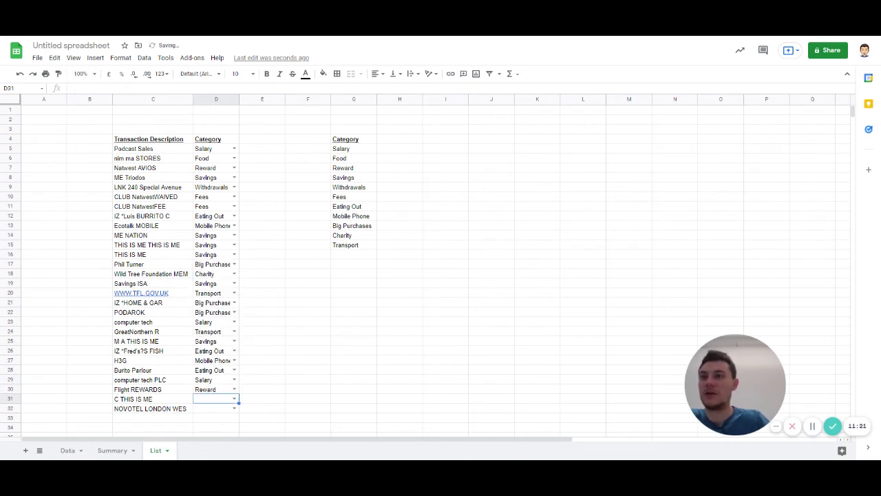
# - Assign Savings to C THIS IS ME in D31 and Transport to NOVOTEL LONDON WES in D32
pyautogui.write('savin')
pyautogui.press('Return')
pyautogui.write('tran')
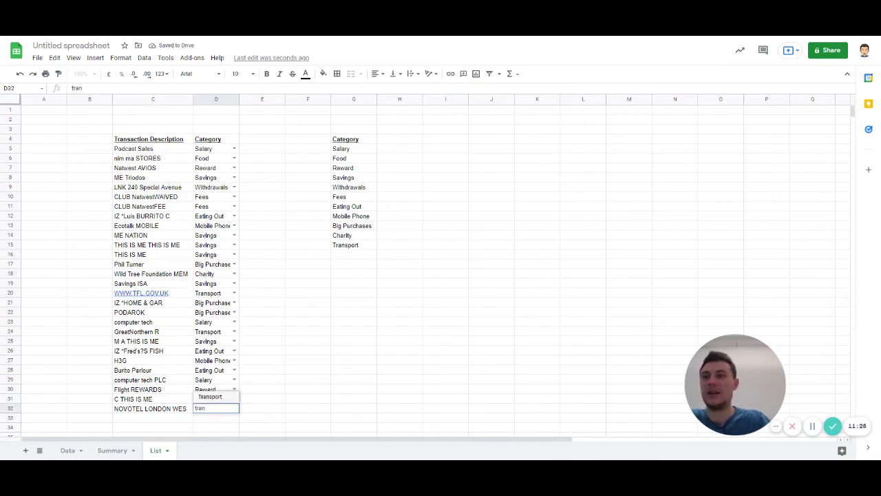
pyautogui.press('Return')
# - Inspect the category list on the Summary sheet and the UNIQUE formula in B10 that feeds it
pyautogui.hotkey('ctrl', 'shift', 'pageup')
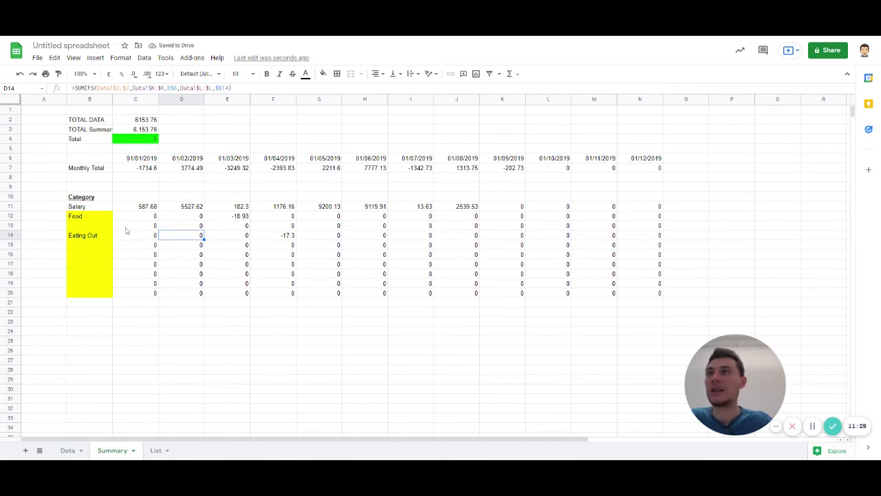
pyautogui.moveTo(90, 219); pyautogui.dragTo(90, 293)
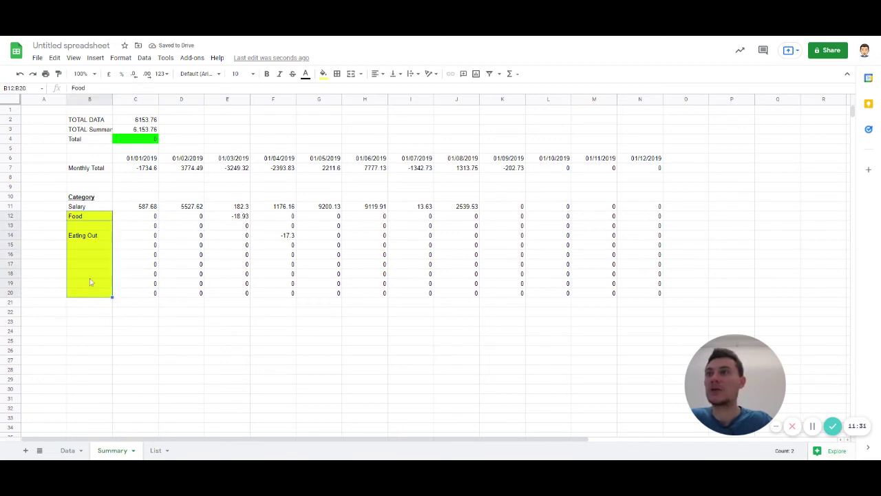
pyautogui.click(91, 220)
pyautogui.press('F2')
pyautogui.press('Escape')
pyautogui.press('Up')
pyautogui.press('F2')
pyautogui.press('Escape')
pyautogui.press('Down')
pyautogui.press('F2')
pyautogui.press('Escape')
pyautogui.press('Up')
pyautogui.press('Up')
pyautogui.press('Return')
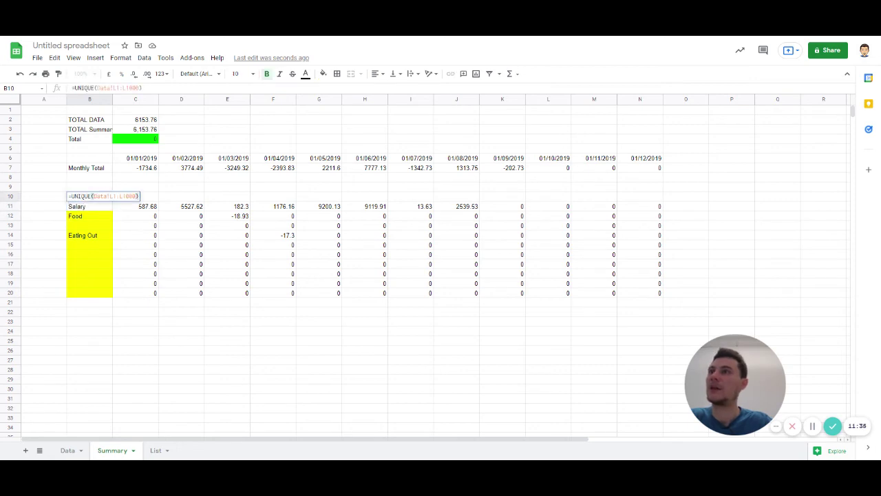
pyautogui.press('Escape')
# - Clear the Category filter on the Data sheet by selecting all of its values
pyautogui.hotkey('ctrl', 'shift', 'pageup')
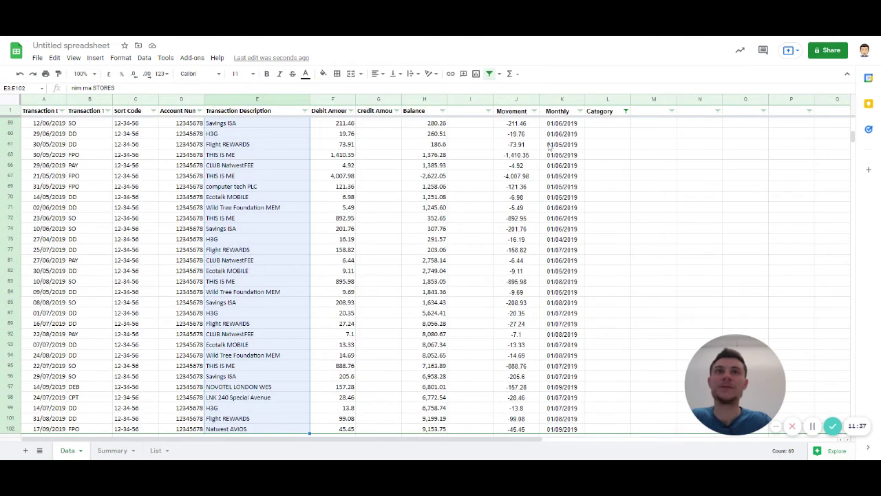
pyautogui.click(605, 112)
pyautogui.click(626, 111)
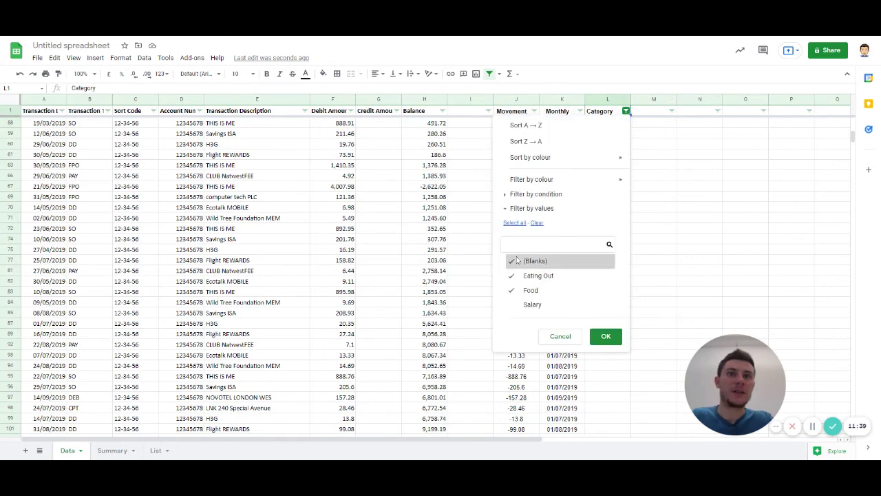
pyautogui.click(514, 223)
pyautogui.click(605, 336)
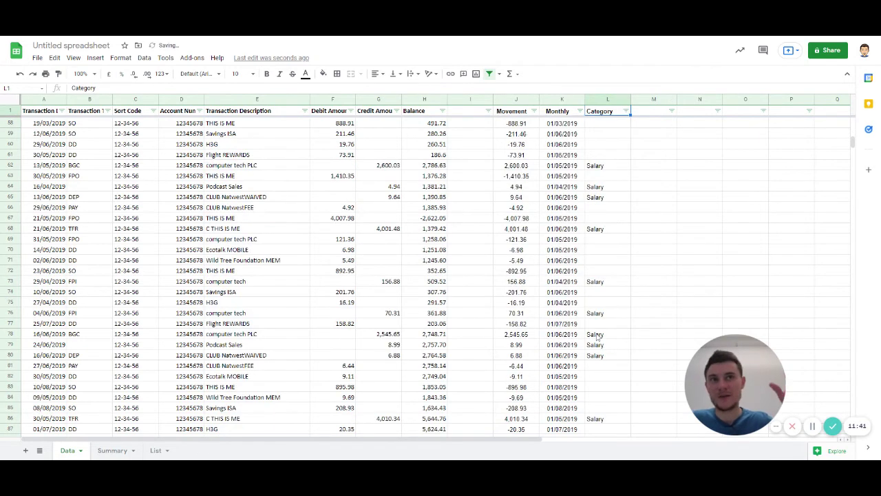
# - Start an INDEX formula in L2 of the Data sheet with List column D as its reference
pyautogui.press('Down')
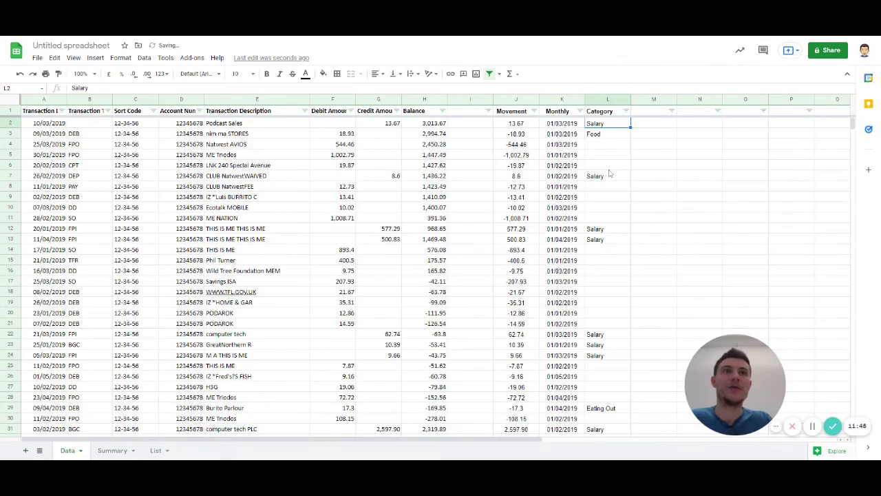
pyautogui.write('=')
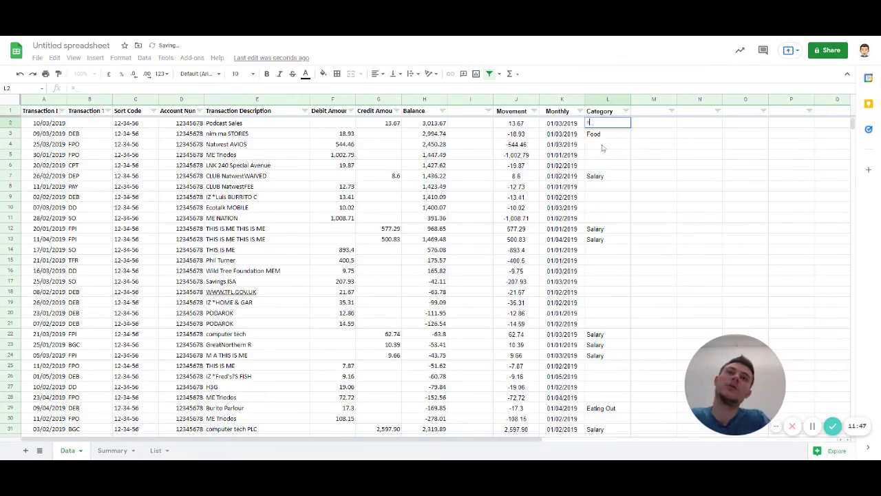
pyautogui.write('in')
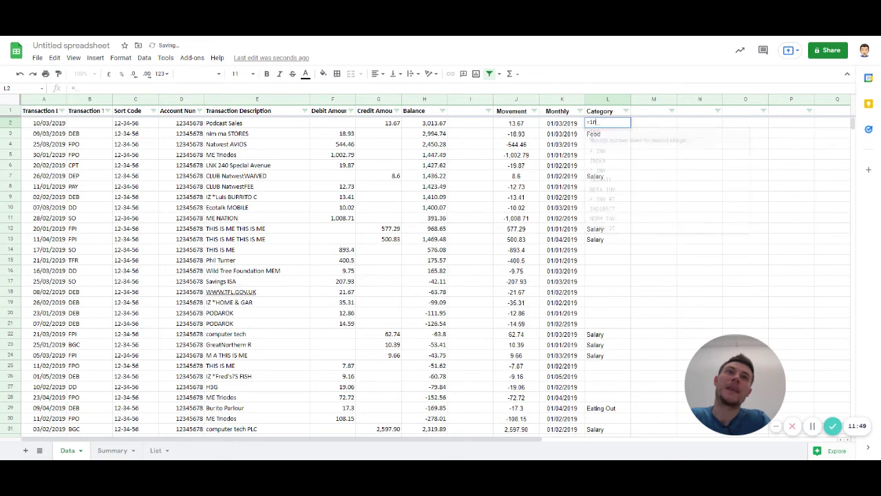
pyautogui.write('DEX(')
pyautogui.press('Tab')
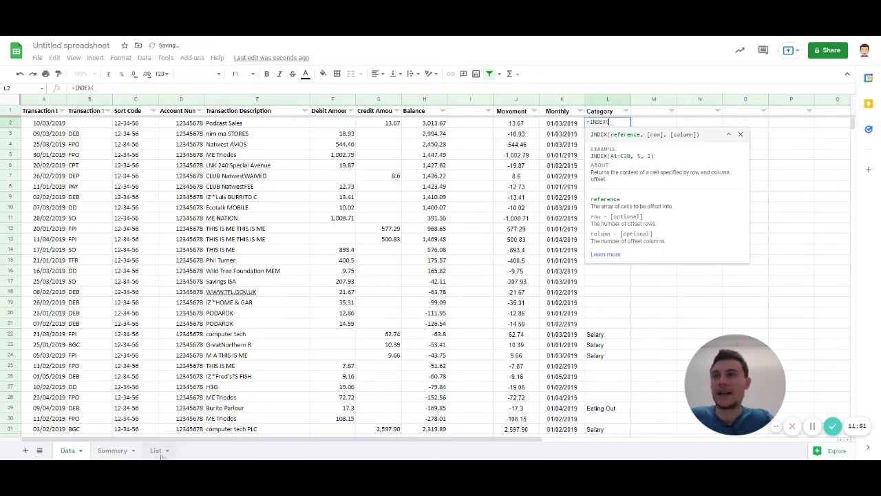
pyautogui.click(157, 450)
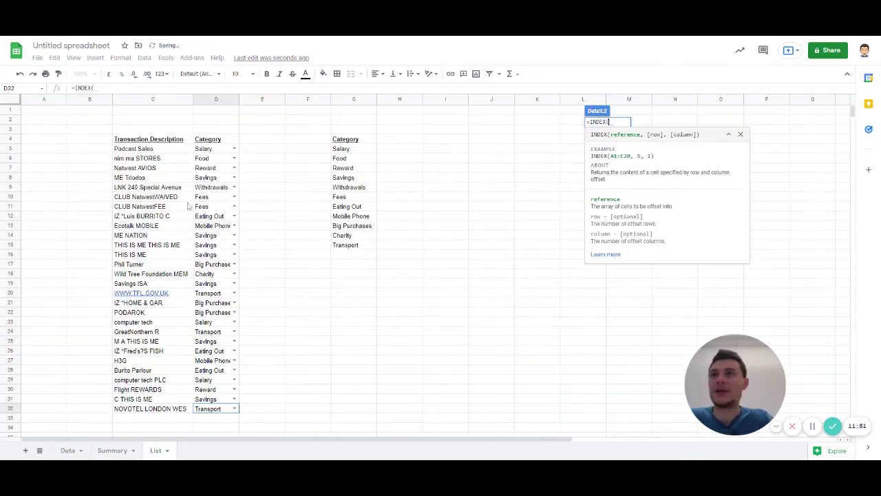
pyautogui.click(215, 99)
# - Complete the L2 formula with an exact MATCH against List column C, using a placeholder search key
pyautogui.write(',MATCH(@')
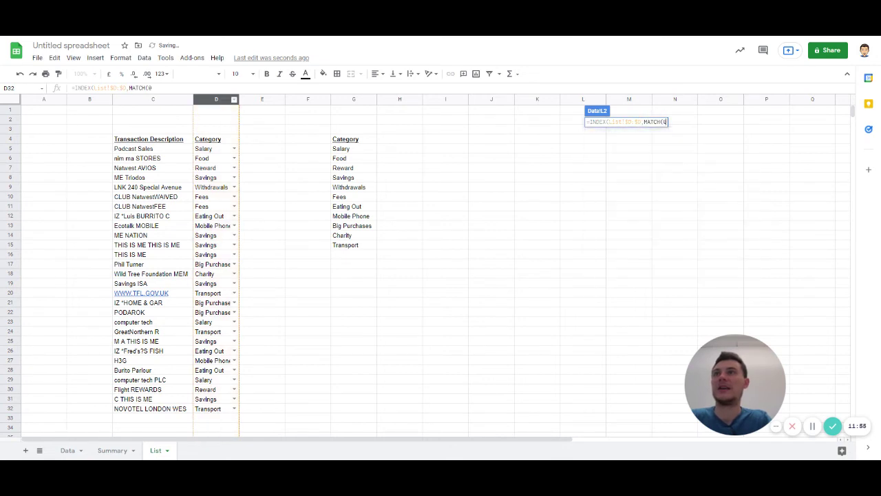
pyautogui.write('002,')
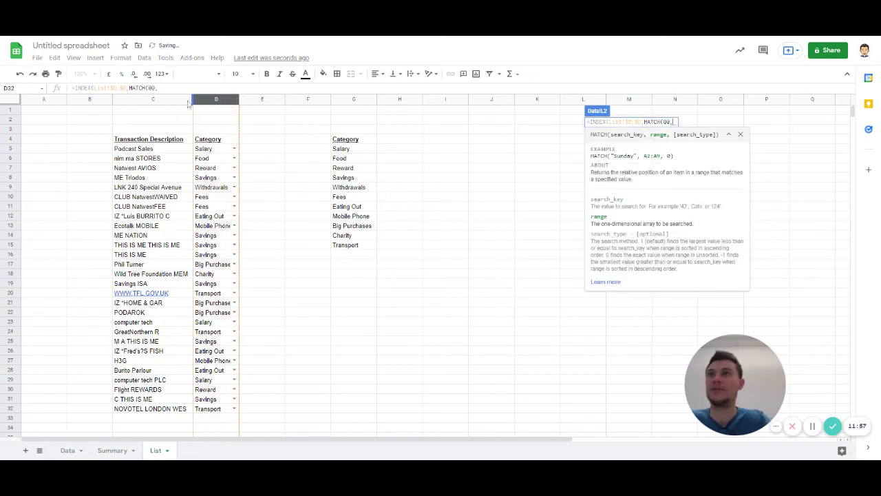
pyautogui.click(171, 100)
pyautogui.write(',0))')
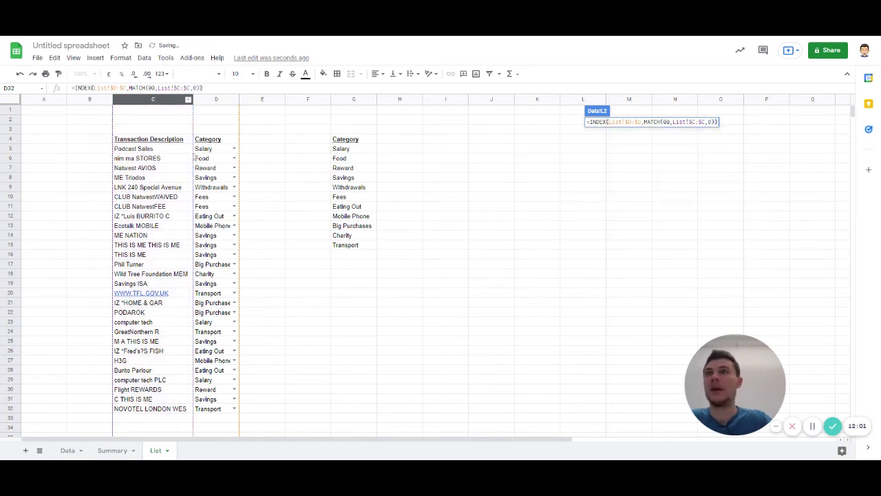
pyautogui.press('Return')
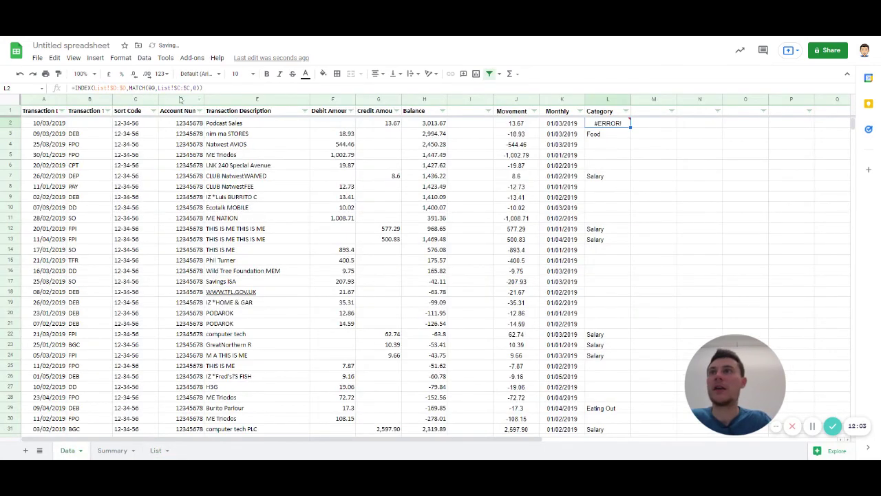
# - Remove the placeholder search key from the MATCH in L2 and try to reference E2 instead
pyautogui.click(156, 89)
pyautogui.press('BackSpace')
pyautogui.press('BackSpace')
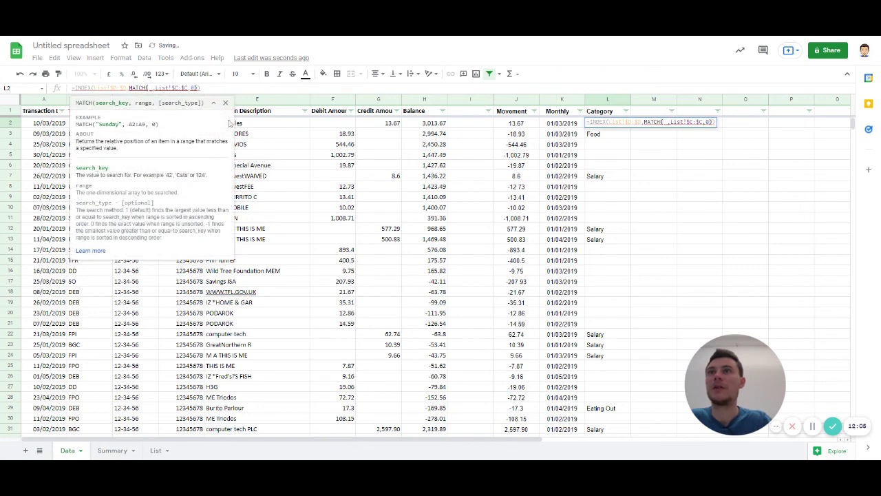
pyautogui.click(255, 128)
pyautogui.press('Return')
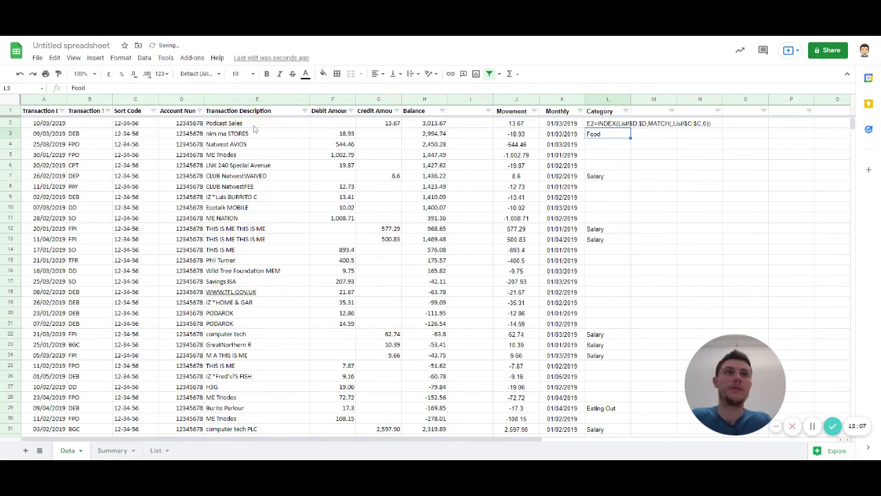
# - Delete the stray E2 before the formula in L2 and set the MATCH search key to $E2
pyautogui.press('Up')
pyautogui.press('F2')
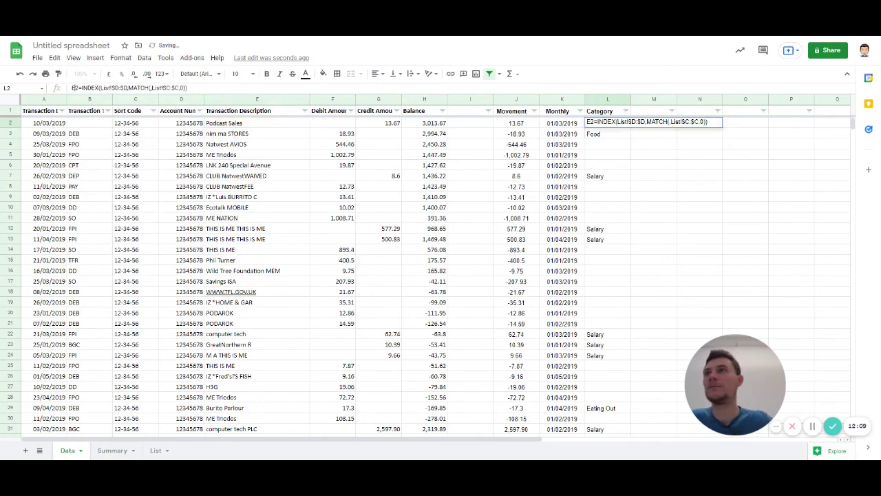
pyautogui.press('BackSpace')
pyautogui.press('BackSpace')
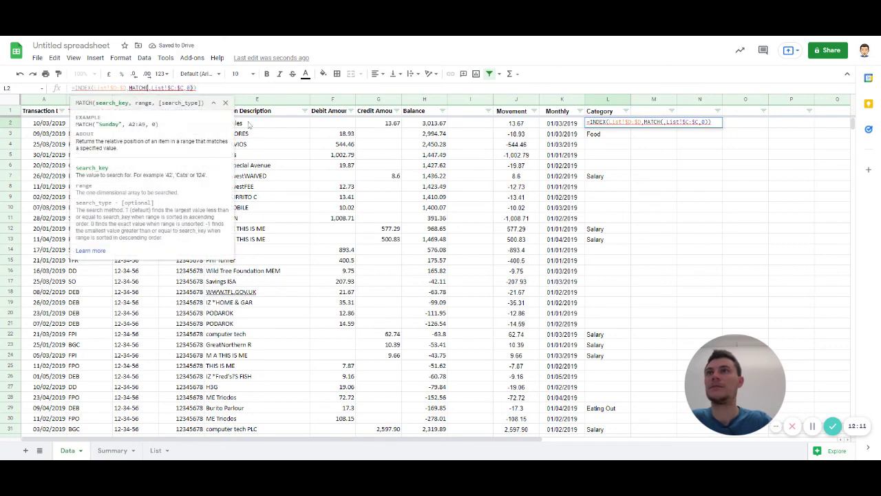
pyautogui.write('$E2')
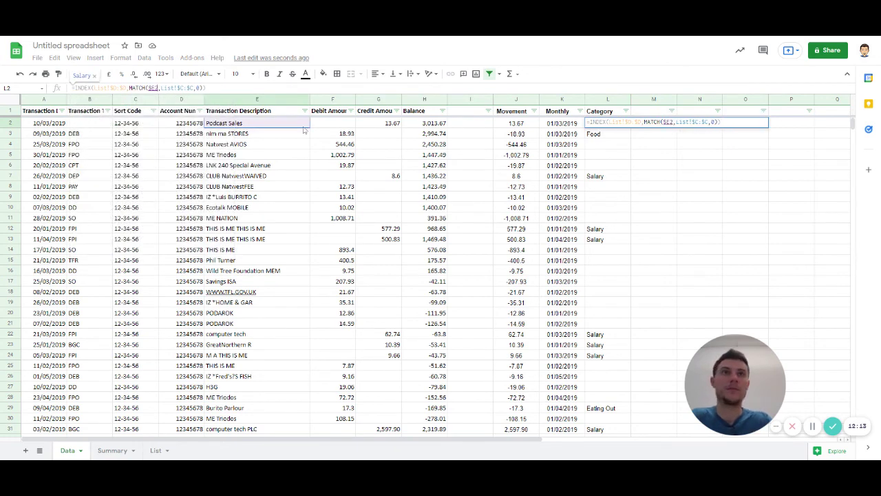
pyautogui.press('Return')
# - Fill the INDEX/MATCH category formula down column L through L102
pyautogui.hotkey('ctrl', 'Down')
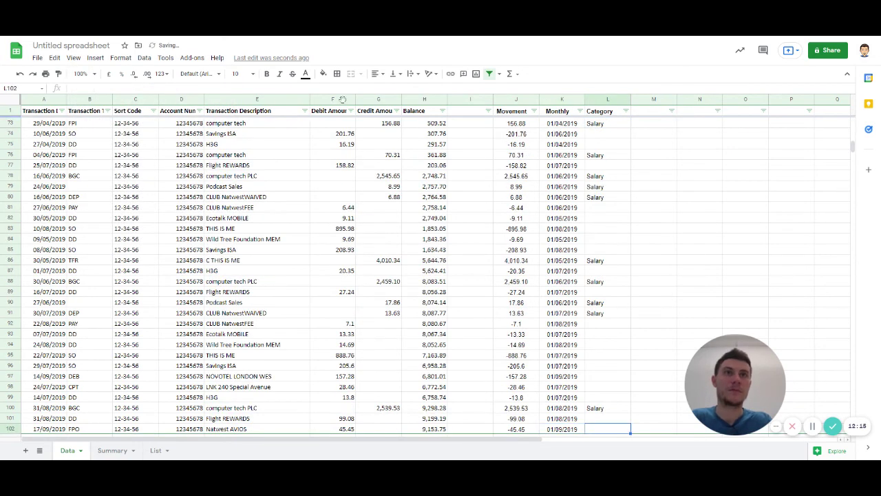
pyautogui.hotkey('ctrl', 'shift', 'Up')
pyautogui.hotkey('shift', 'Down')
pyautogui.write('=INDEX(List!$D:$D,MATCH($E102,List!$C:$C,0))')
pyautogui.click(599, 133)
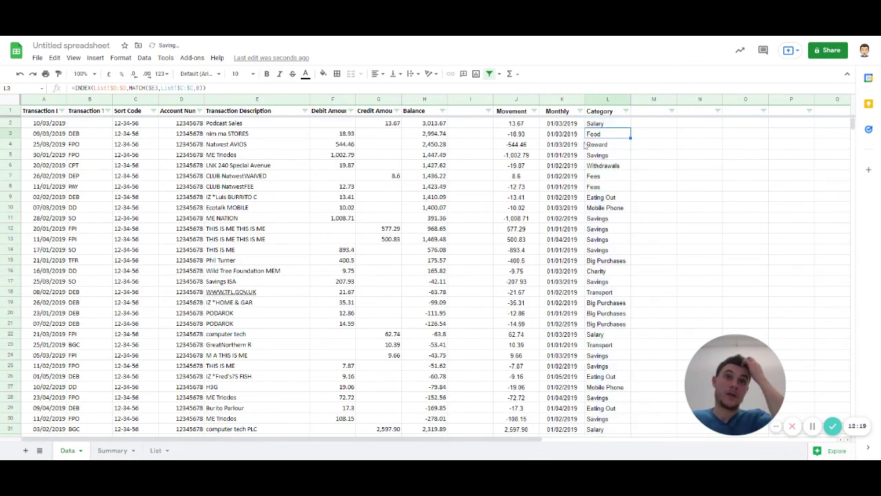
# - Review the categories from Salary to Transport on the Summary sheet and the UNIQUE formula in B10
pyautogui.click(114, 450)
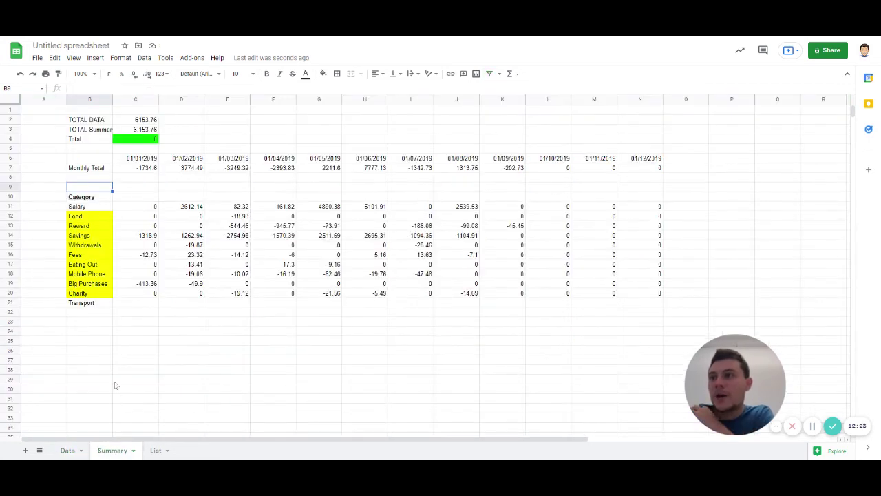
pyautogui.moveTo(88, 207); pyautogui.dragTo(118, 308)
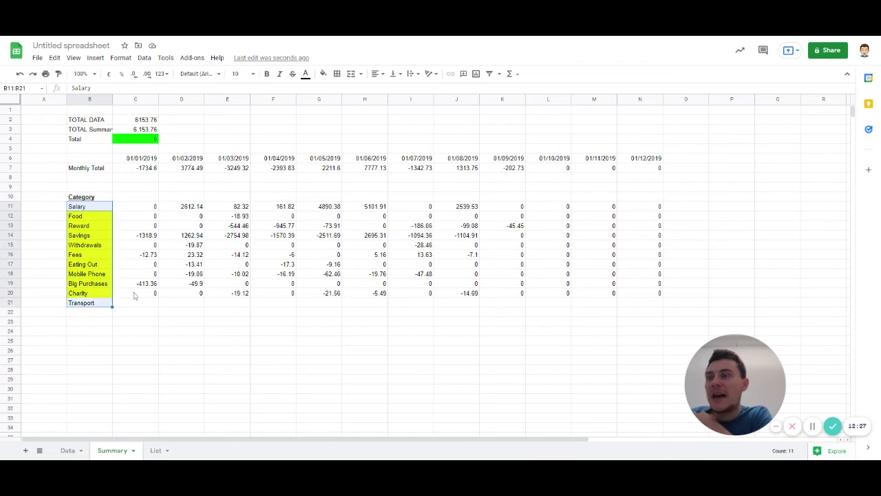
pyautogui.click(138, 278)
pyautogui.press('Left')
pyautogui.press('Down')
pyautogui.press('Down')
pyautogui.press('Down')
pyautogui.press('Down')
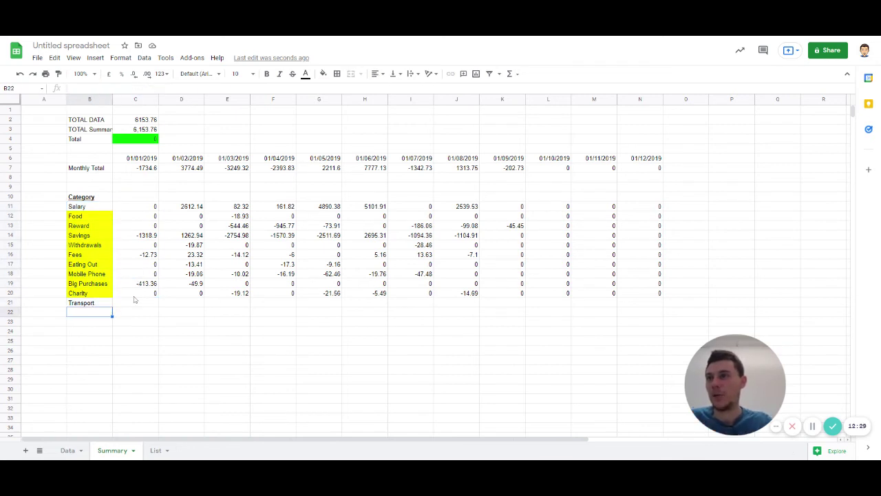
pyautogui.press('Up')
pyautogui.press('Up')
pyautogui.hotkey('ctrl', 'Up')
pyautogui.press('Up')
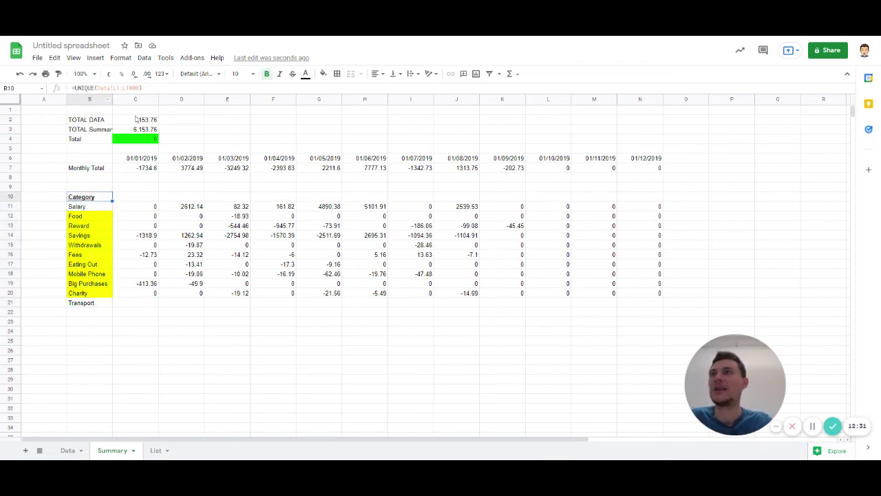
# - Copy the SUMIFS formulas from the Charity row into the Transport row for all months
pyautogui.press('Right')
pyautogui.press('Down')
pyautogui.press('Down')
pyautogui.hotkey('ctrl', 'Down')
pyautogui.hotkey('ctrl', 'shift', 'Right')
pyautogui.hotkey('ctrl', 'c')
pyautogui.press('Down')
pyautogui.hotkey('ctrl', 'v')
pyautogui.press('Down')
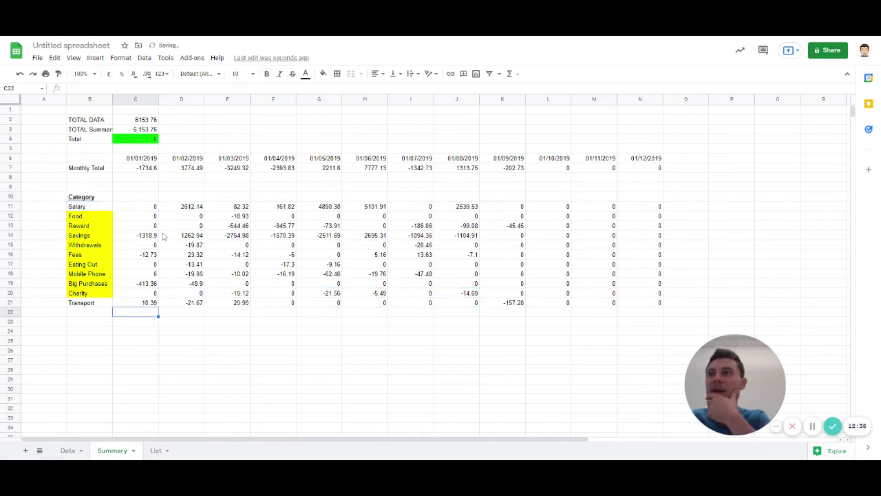
# - Format the category amounts in C11:K21 as numbers with thousands separators and two decimal places
pyautogui.moveTo(150, 206); pyautogui.dragTo(516, 301)
pyautogui.hotkey('shift', 'Down')
pyautogui.hotkey('alt', 'o')
pyautogui.hotkey('alt', 'd')
pyautogui.press('r')
pyautogui.hotkey('ctrl', 'z')
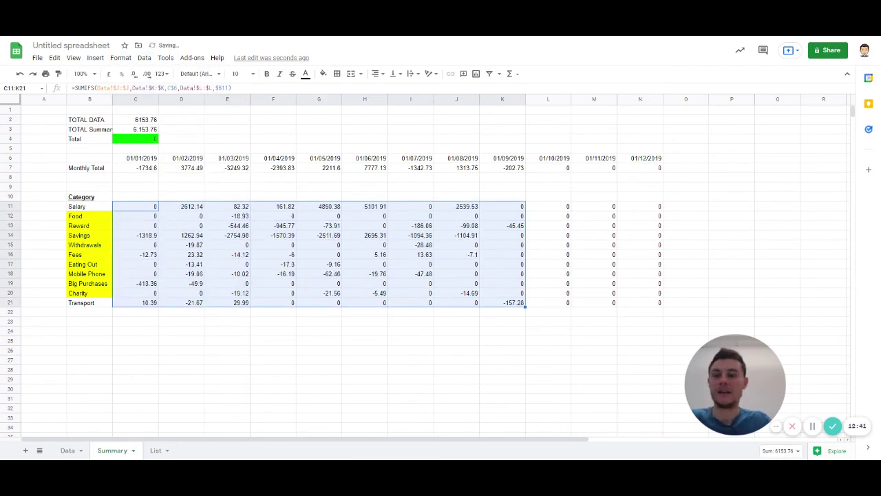
pyautogui.hotkey('alt', 'o')
pyautogui.press('Right')
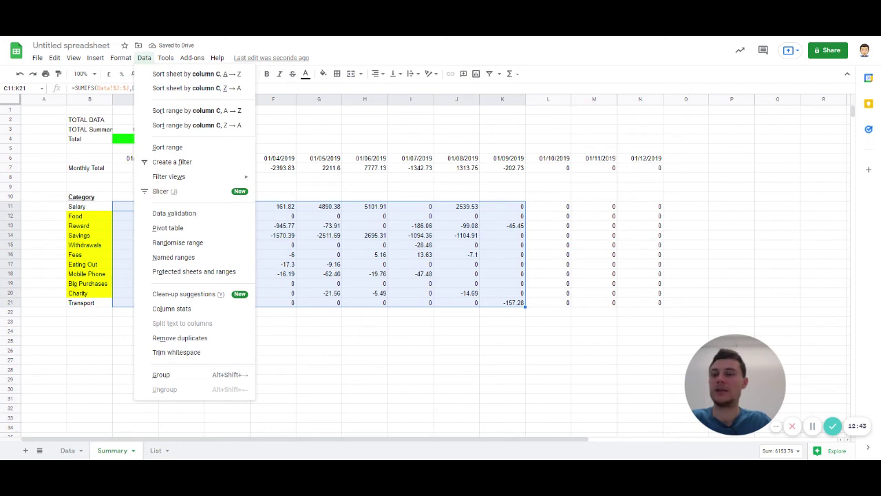
pyautogui.press('Escape')
pyautogui.hotkey('alt', 'o')
pyautogui.press('n')
pyautogui.press('n')
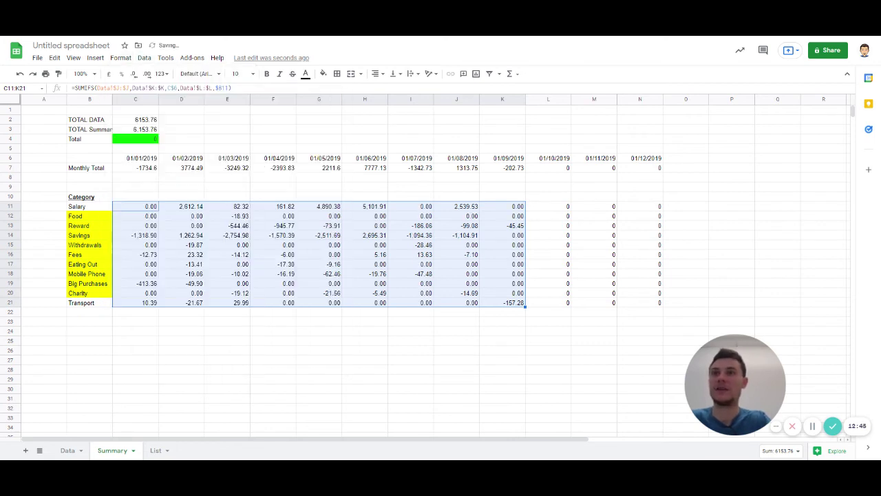
# - Examine the monthly amounts on the Summary sheet, especially the Savings, Withdrawals and Reward rows
pyautogui.click(202, 246)
pyautogui.click(91, 294)
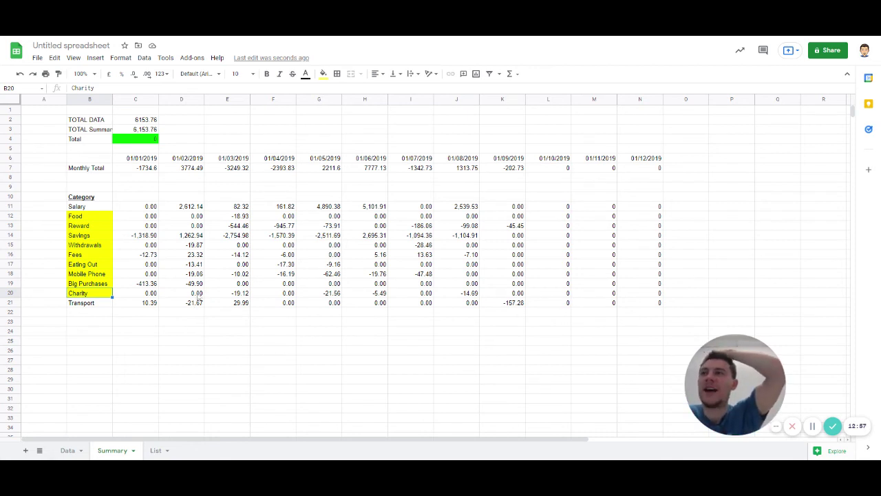
pyautogui.moveTo(142, 240); pyautogui.dragTo(461, 246)
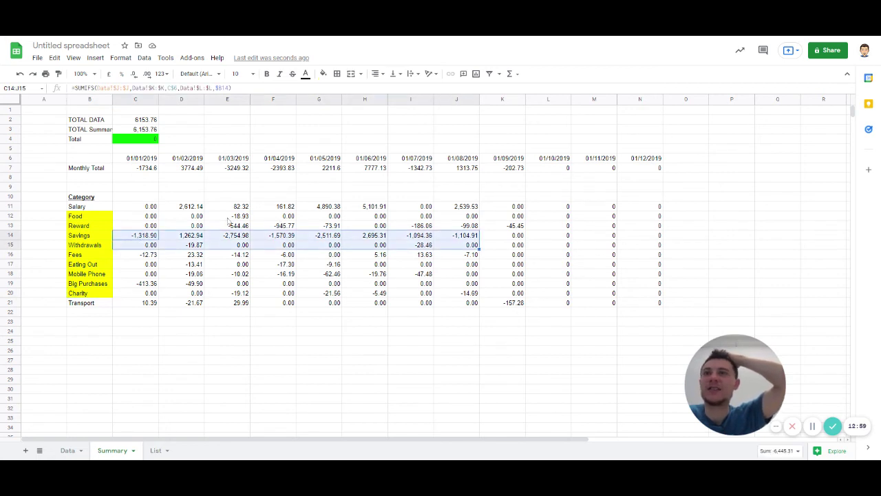
pyautogui.moveTo(146, 210); pyautogui.dragTo(475, 228)
pyautogui.click(303, 229)
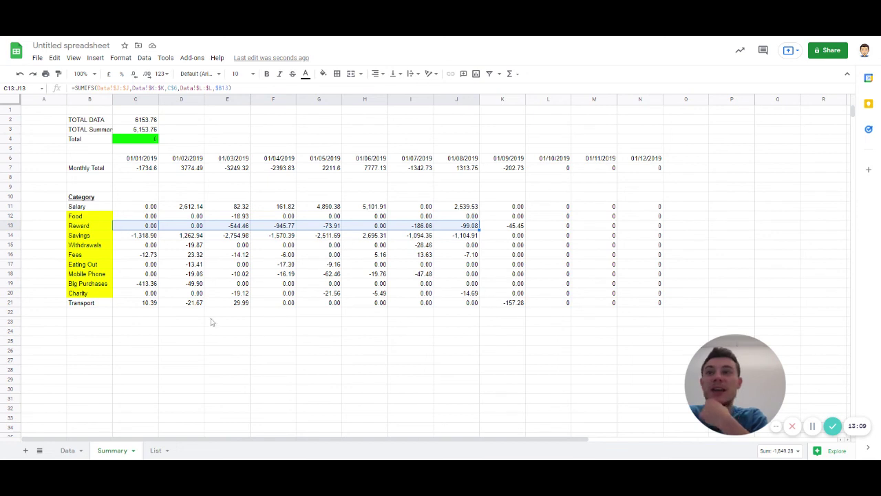
pyautogui.click(119, 292)
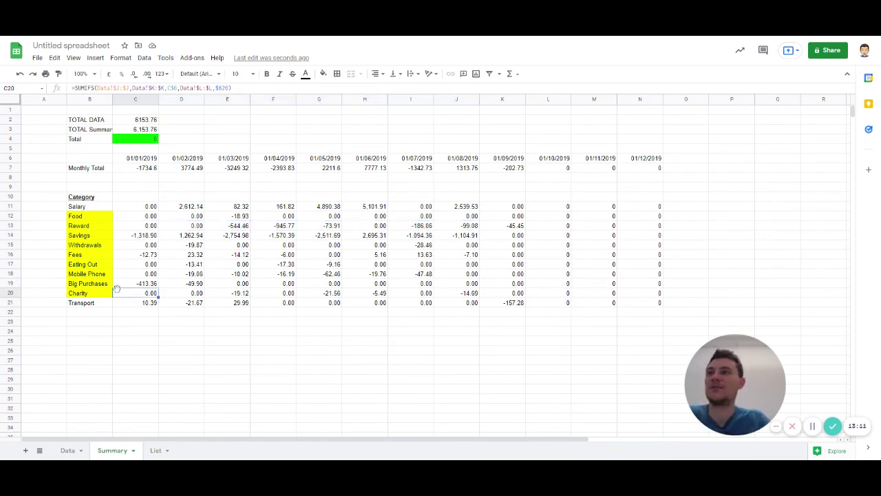
# - Copy the yellow label formatting from the Charity cell to the Transport cell
pyautogui.press('Left')
pyautogui.hotkey('ctrl', 'c')
pyautogui.press('Down')
pyautogui.hotkey('ctrl', 'alt', 'v')
pyautogui.click(156, 323)
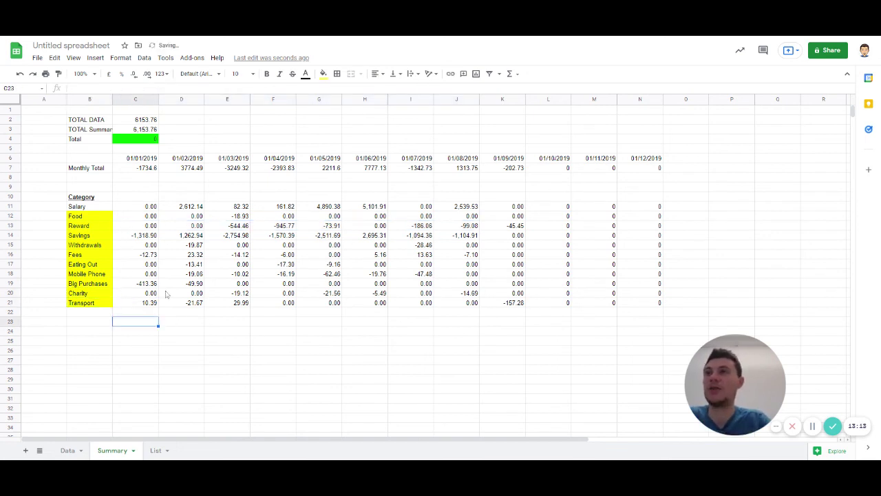
pyautogui.click(132, 286)
pyautogui.moveTo(177, 285); pyautogui.dragTo(666, 282)
pyautogui.click(668, 275)
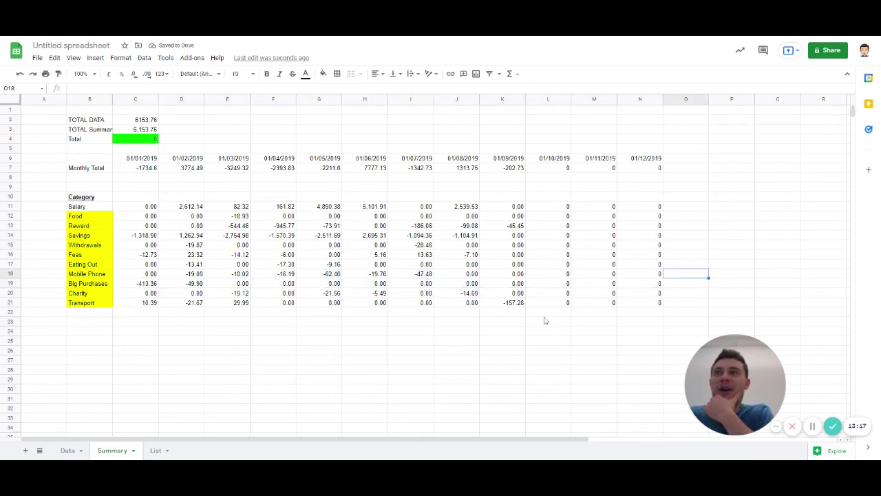
# - Insert three rows above the month dates row and label B7 "Check"
pyautogui.click(148, 148)
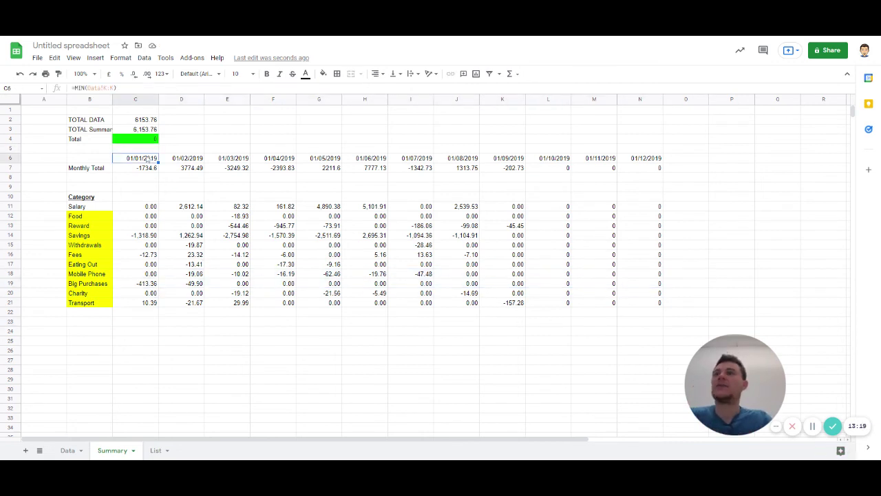
pyautogui.hotkey('shift', 'space')
pyautogui.hotkey('shift', 'space')
pyautogui.hotkey('ctrl', 'alt', '=')
pyautogui.hotkey('ctrl', 'alt', '=')
pyautogui.hotkey('ctrl', 'alt', '=')
pyautogui.press('Down')
pyautogui.press('Left')
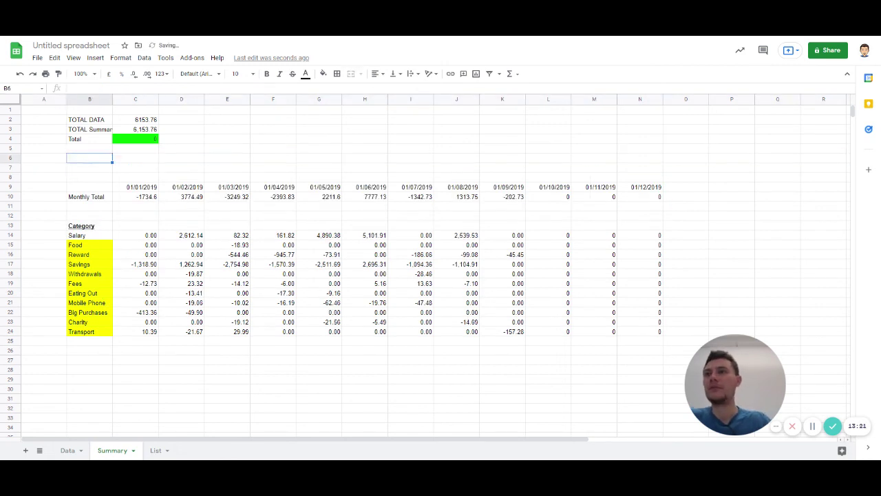
pyautogui.write('Check')
pyautogui.press('Tab')
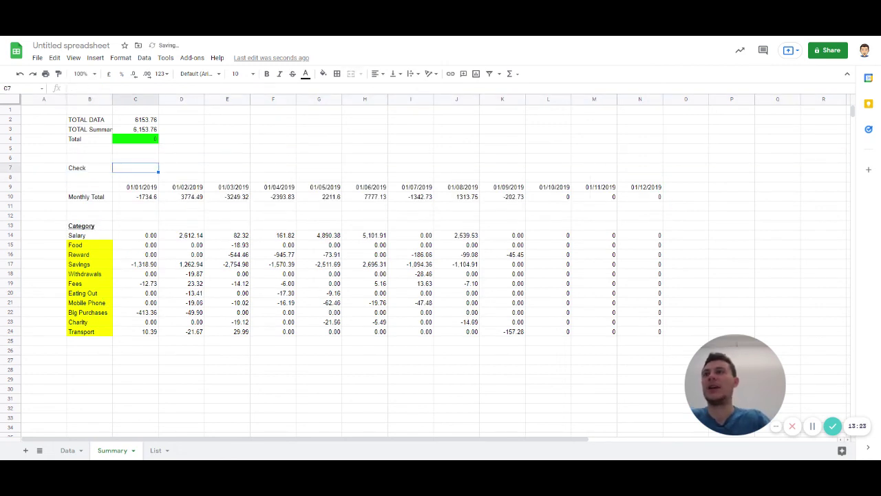
# - Enter =SUM(C14:C1006) in C7 to total the January category amounts
pyautogui.write('=SUM(')
pyautogui.press('Down')
pyautogui.press('Down')
pyautogui.press('Down')
pyautogui.press('Down')
pyautogui.press('Down')
pyautogui.press('Down')
pyautogui.press('Down')
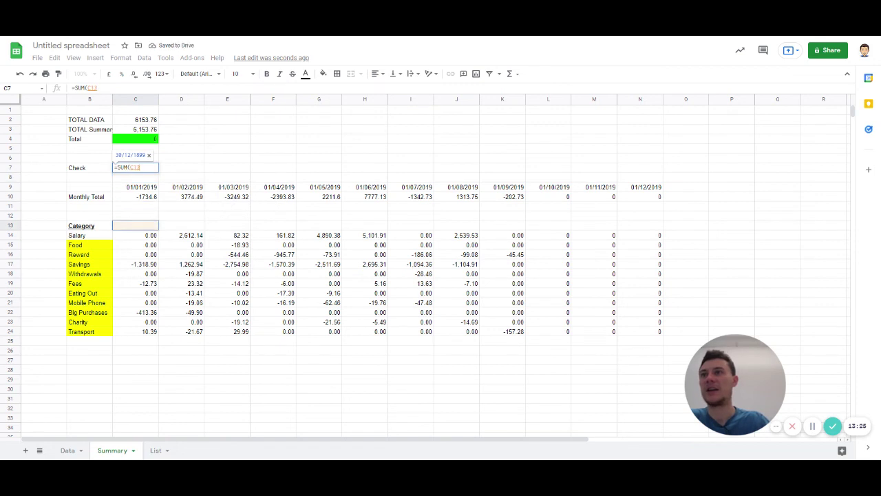
pyautogui.hotkey('ctrl', 'shift', 'Down')
pyautogui.hotkey('ctrl', 'shift', 'Down')
pyautogui.write(')-')
pyautogui.press('Down')
pyautogui.press('Down')
pyautogui.press('Down')
pyautogui.press('Down')
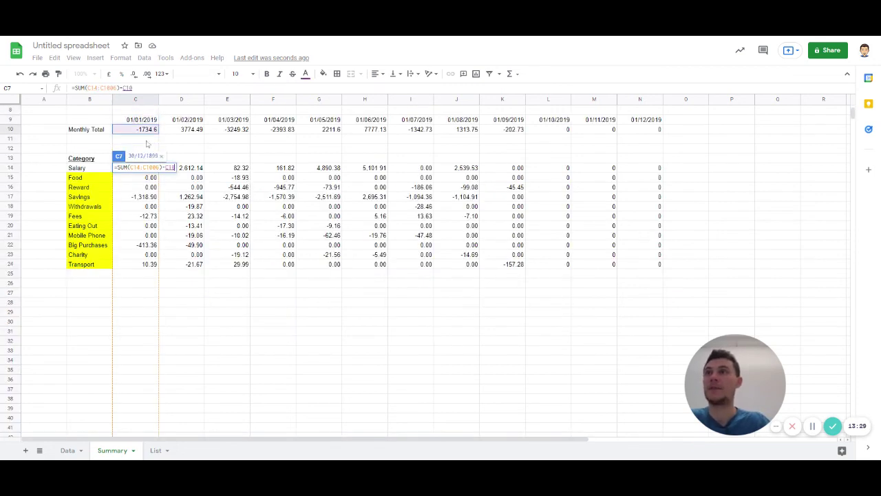
pyautogui.press('Up')
pyautogui.scroll(1, 149, 144)
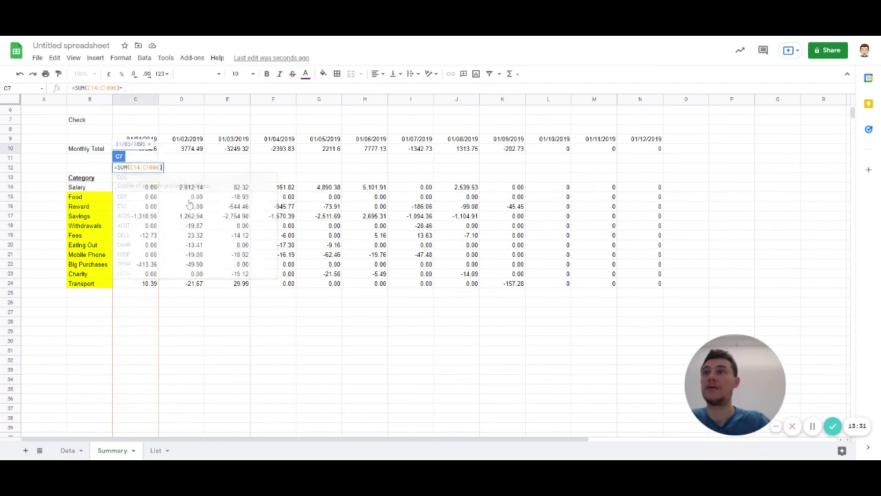
pyautogui.press('Return')
# - Format the Check sum in C7 as a number with two decimals and copy it across to N7
pyautogui.press('Down')
pyautogui.press('Down')
pyautogui.press('Up')
pyautogui.press('Up')
pyautogui.hotkey('ctrl', 'shift', '1')
pyautogui.hotkey('ctrl', 'c')
pyautogui.press('Down')
pyautogui.press('Down')
pyautogui.hotkey('ctrl', 'Right')
pyautogui.press('Up')
pyautogui.press('Up')
pyautogui.hotkey('ctrl', 'shift', 'Left')
pyautogui.hotkey('ctrl', 'v')
pyautogui.hotkey('ctrl', 'Left')
pyautogui.press('Right')
pyautogui.press('Right')
pyautogui.press('Left')
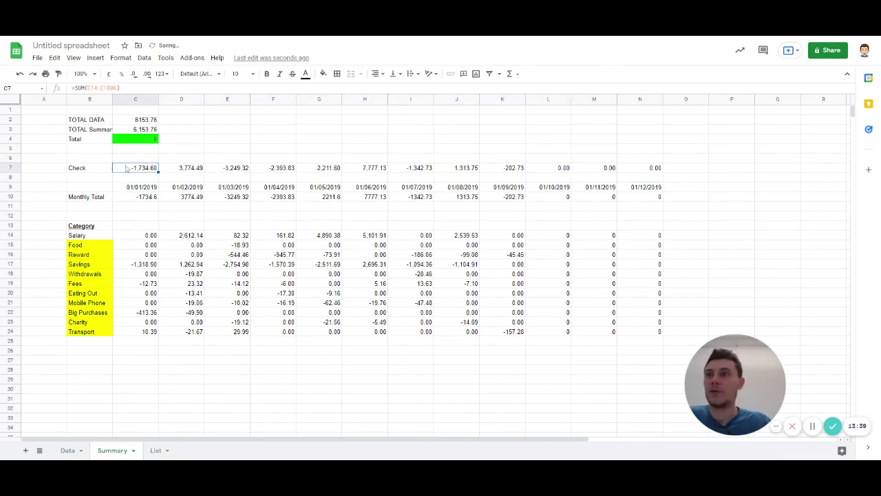
# - Compare the January category amounts and the Check row with the Monthly Total row
pyautogui.moveTo(135, 217); pyautogui.dragTo(145, 412)
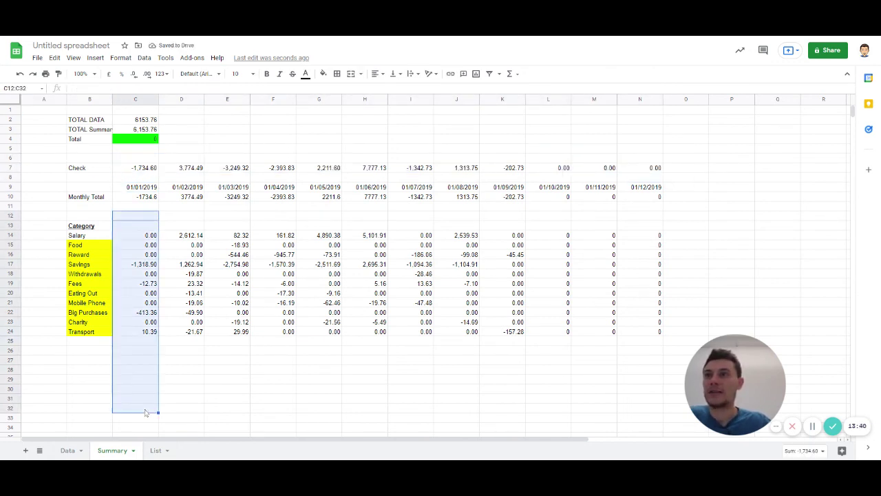
pyautogui.click(143, 200)
pyautogui.moveTo(142, 200); pyautogui.dragTo(545, 202)
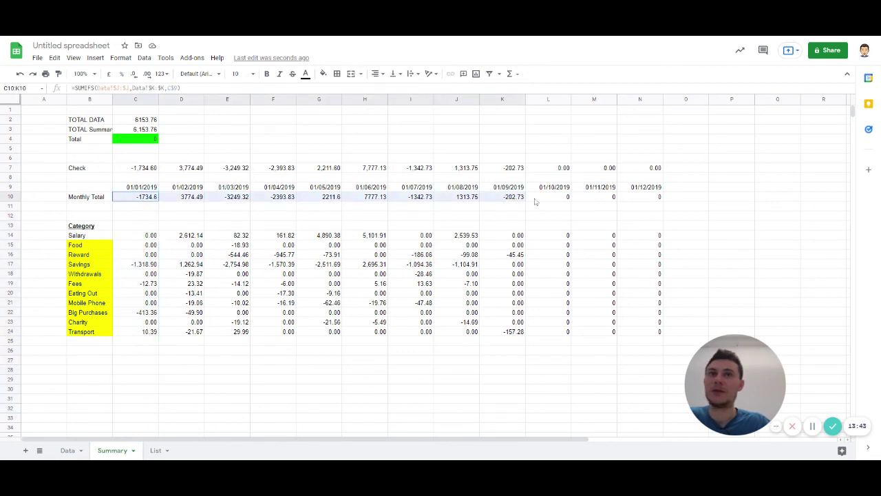
# - Subtract the monthly total C10 in the C7 Check formula and copy the formula across to N7
pyautogui.click(146, 169)
pyautogui.press('Right')
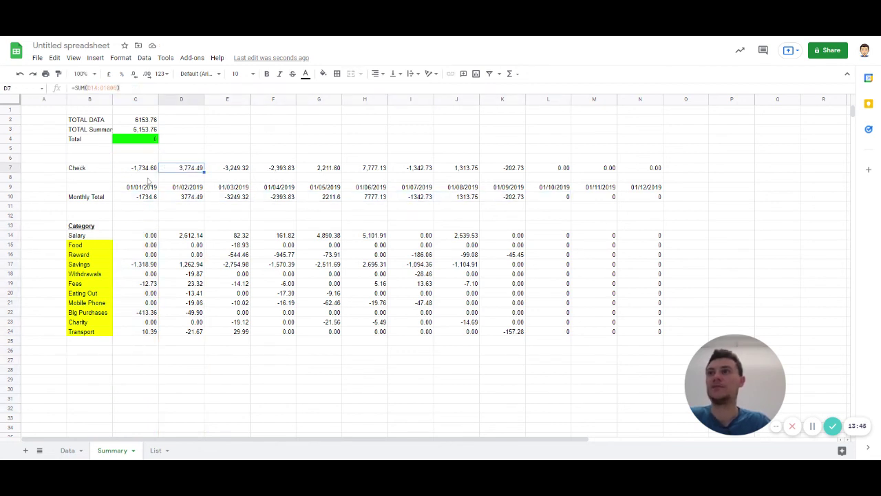
pyautogui.press('Left')
pyautogui.press('Return')
pyautogui.write('-')
pyautogui.click(148, 198)
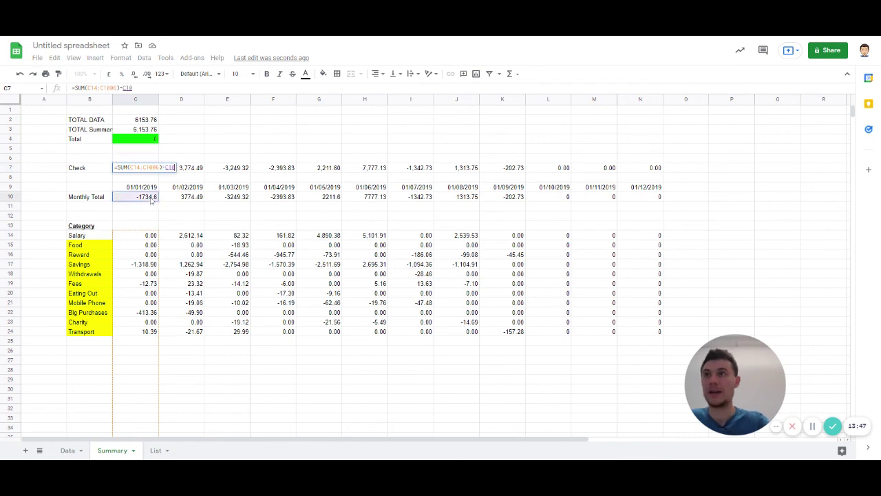
pyautogui.press('Return')
pyautogui.press('Up')
pyautogui.hotkey('ctrl', 'shift', 'Right')
pyautogui.hotkey('ctrl', 'v')
# - Fill the Check cells C7:N7 with green
pyautogui.click(323, 74)
pyautogui.click(365, 114)
pyautogui.click(245, 149)
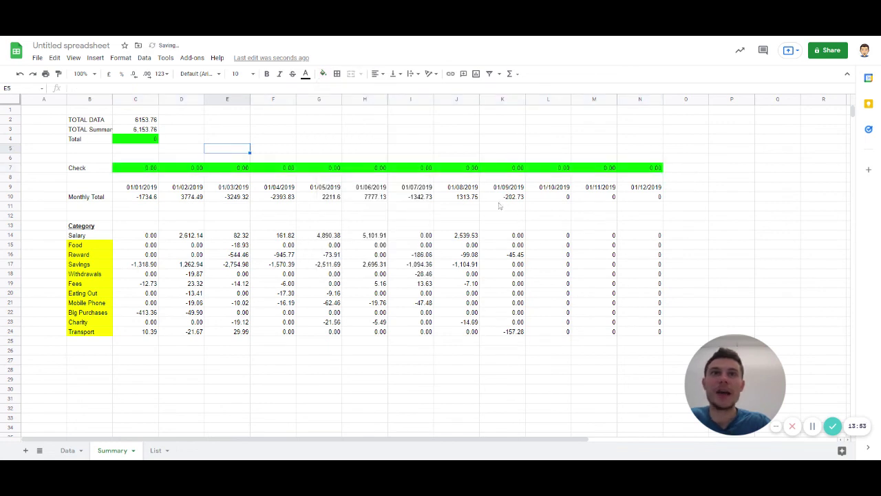
# - Review the category amounts against the Monthly Total row on the Summary sheet
pyautogui.moveTo(137, 237); pyautogui.dragTo(607, 353)
pyautogui.moveTo(131, 199); pyautogui.dragTo(237, 199)
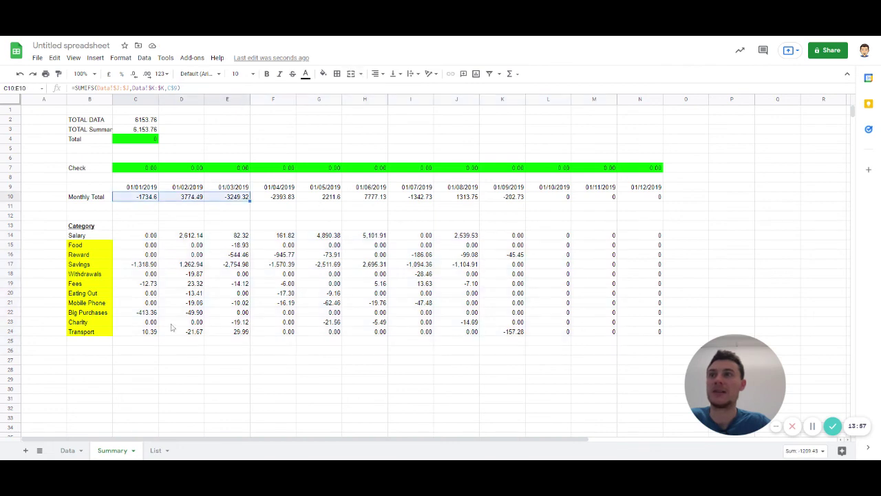
pyautogui.click(189, 332)
# - Clear the categories in L8:L14 on the Data sheet to test the Check row on the Summary sheet
pyautogui.click(68, 450)
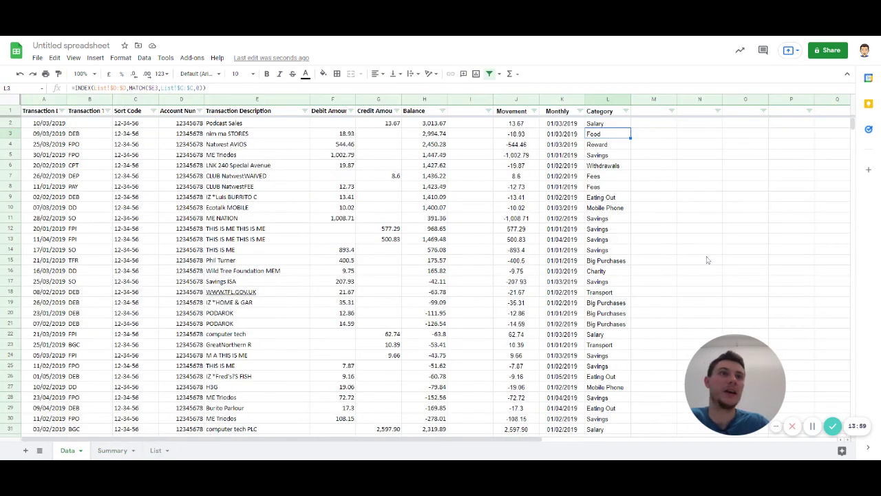
pyautogui.moveTo(609, 187); pyautogui.dragTo(608, 249)
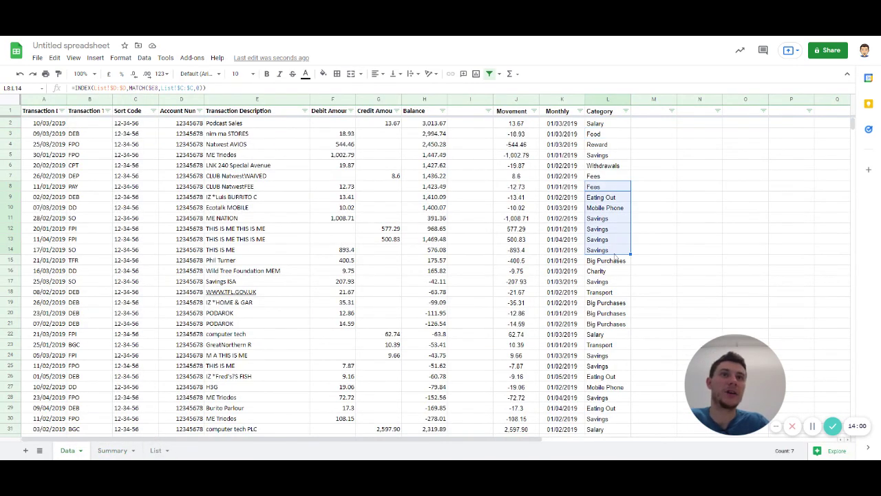
pyautogui.click(112, 451)
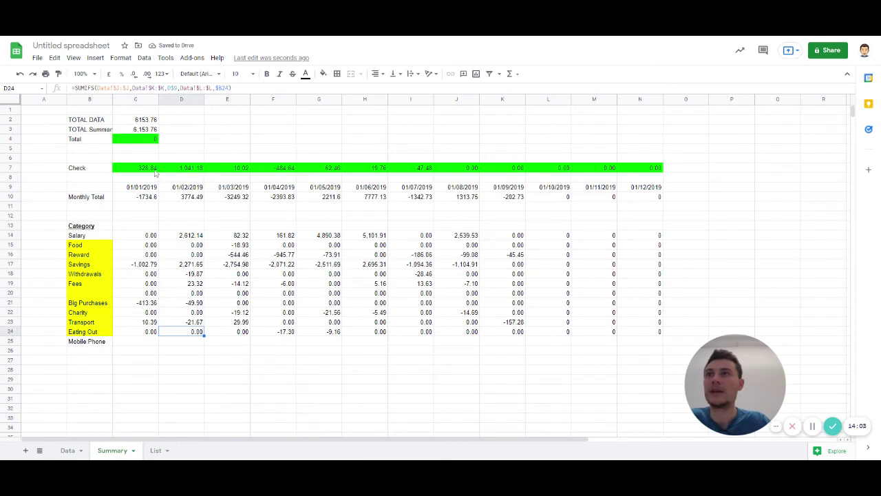
pyautogui.moveTo(137, 168); pyautogui.dragTo(570, 174)
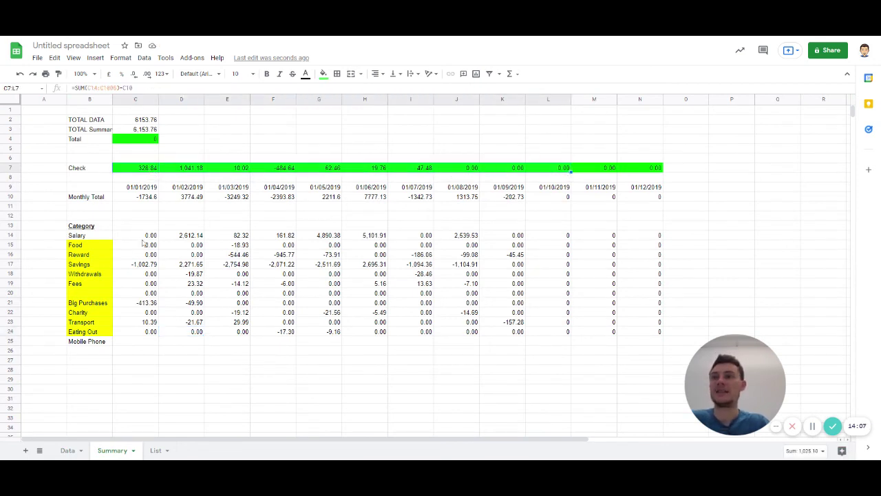
pyautogui.moveTo(141, 239); pyautogui.dragTo(516, 322)
# - Copy the Eating Out row's SUMIFS formulas into rows 25 to 27 for all months
pyautogui.click(155, 337)
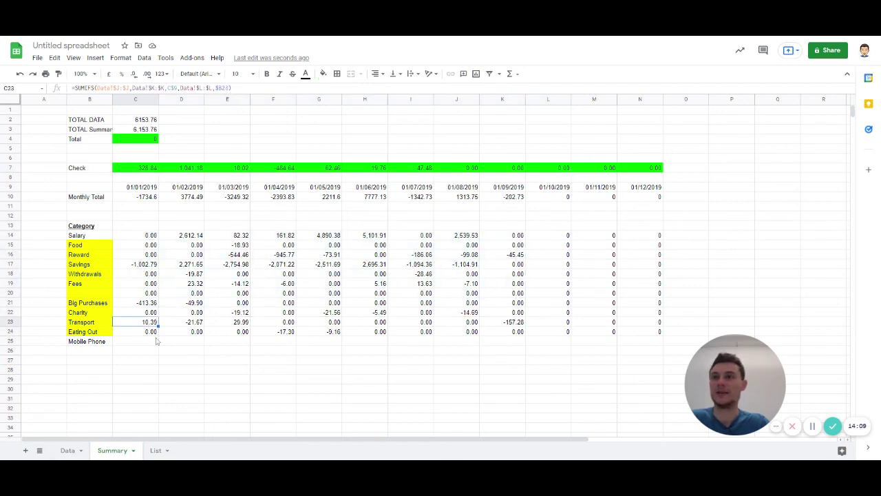
pyautogui.moveTo(157, 337); pyautogui.dragTo(661, 363)
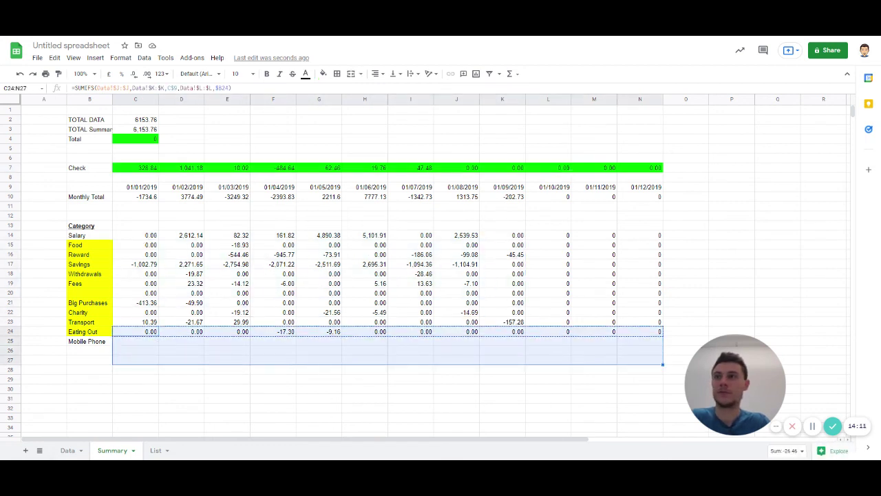
pyautogui.hotkey('ctrl', 'v')
pyautogui.click(193, 307)
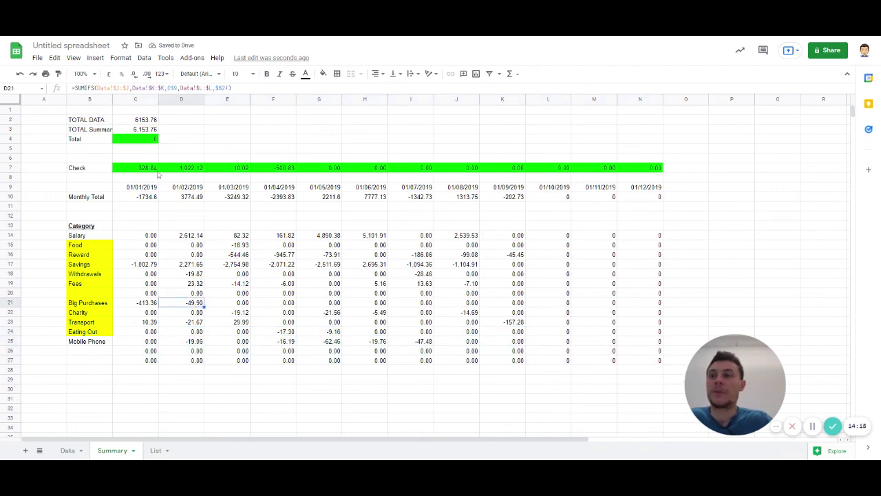
# - Refill the empty categories in L8:L14 on the Data sheet with the lookup formula from L7
pyautogui.hotkey('ctrl', 'shift', 'pageup')
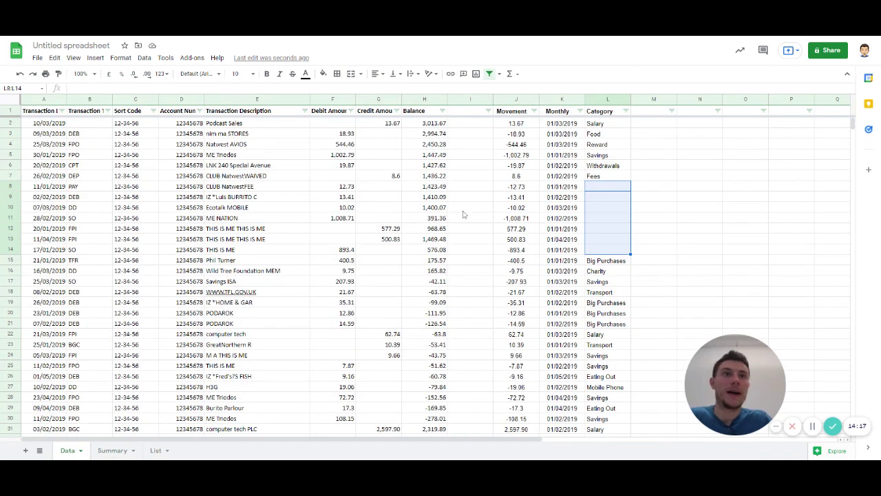
pyautogui.click(637, 191)
pyautogui.press('Up')
pyautogui.press('Left')
pyautogui.hotkey('ctrl', 'c')
pyautogui.press('Down')
pyautogui.hotkey('shift', 'Down')
pyautogui.hotkey('shift', 'Down')
pyautogui.hotkey('shift', 'Down')
pyautogui.hotkey('shift', 'Down')
pyautogui.hotkey('shift', 'Down')
pyautogui.hotkey('shift', 'Down')
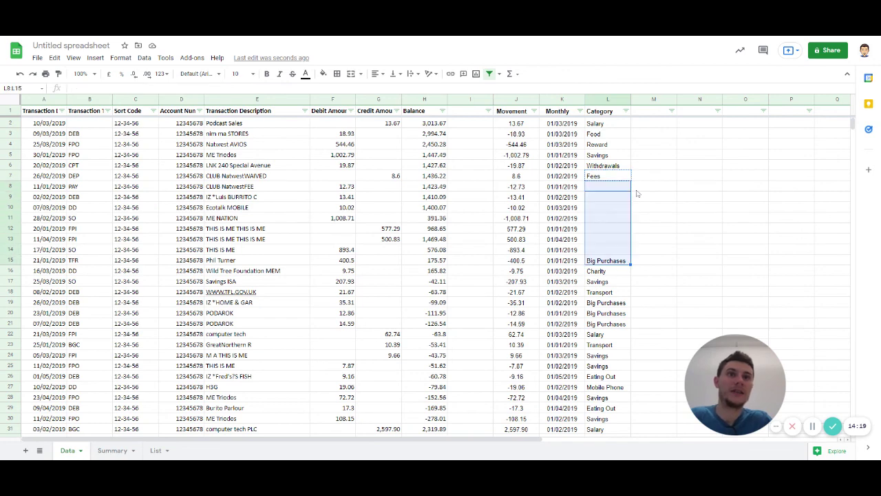
pyautogui.hotkey('ctrl', 'v')
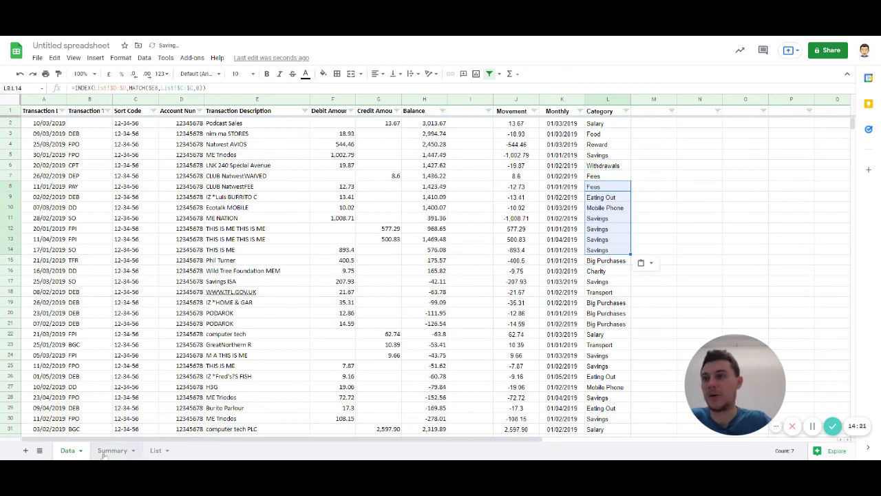
# - Examine the Check row and the category amounts in C14:L24 on the Summary sheet
pyautogui.click(105, 451)
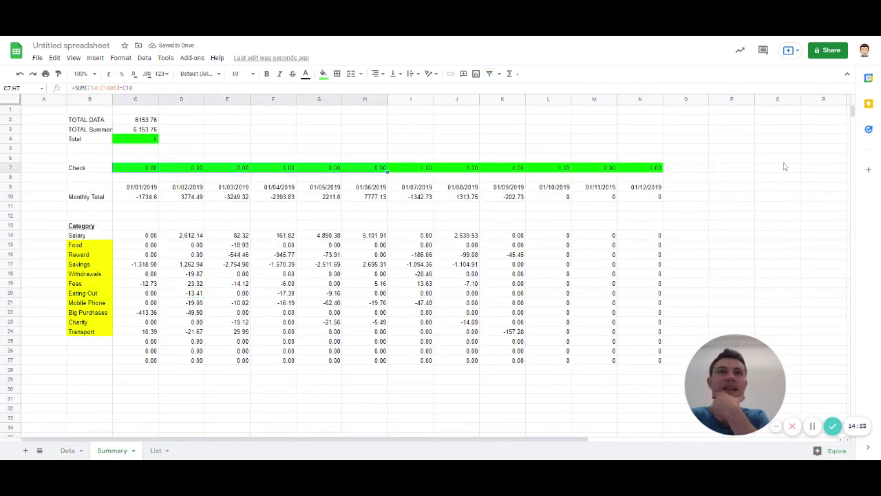
pyautogui.click(128, 149)
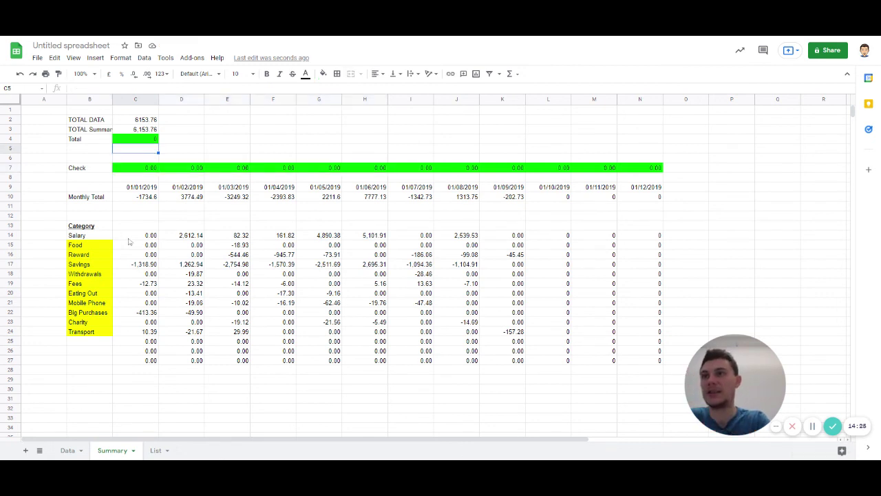
pyautogui.moveTo(148, 238); pyautogui.dragTo(553, 339)
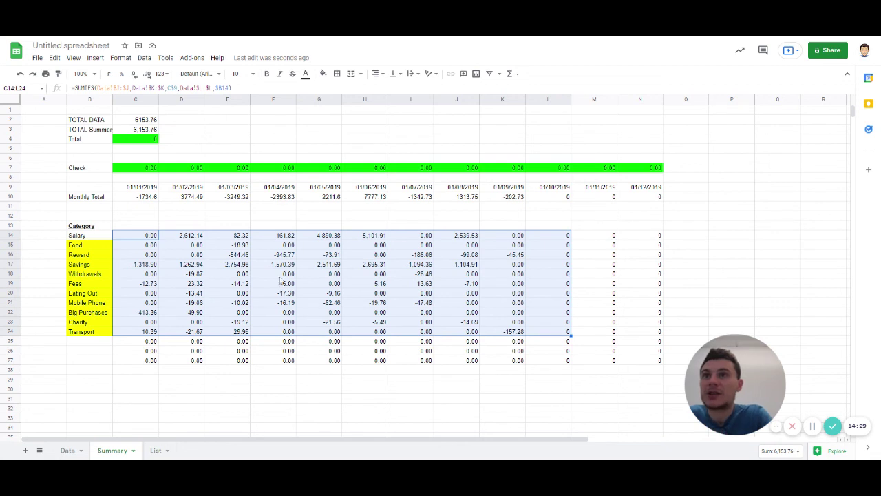